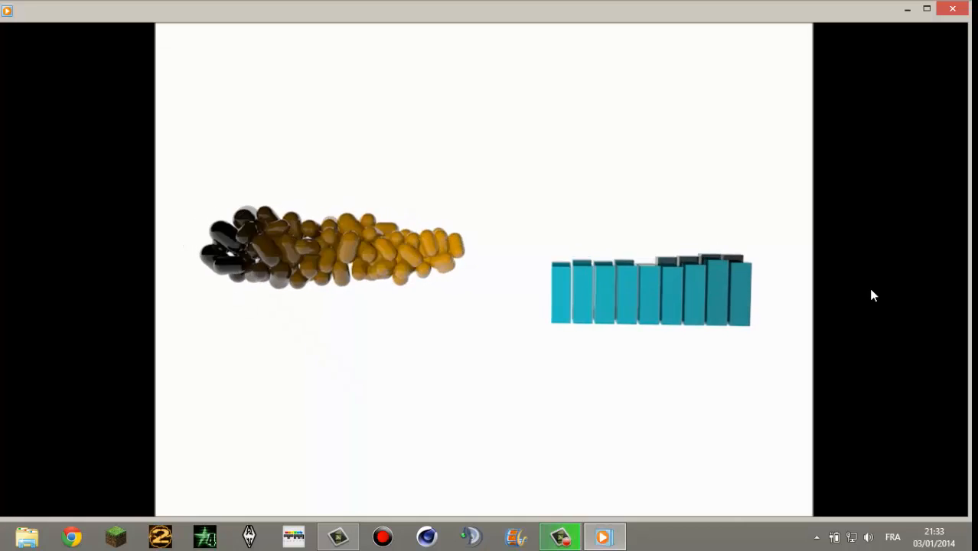
Step: Close the finished demo video and switch to CINEMA 4D
{"action": "mouse_move", "coordinate": [865, 290]}
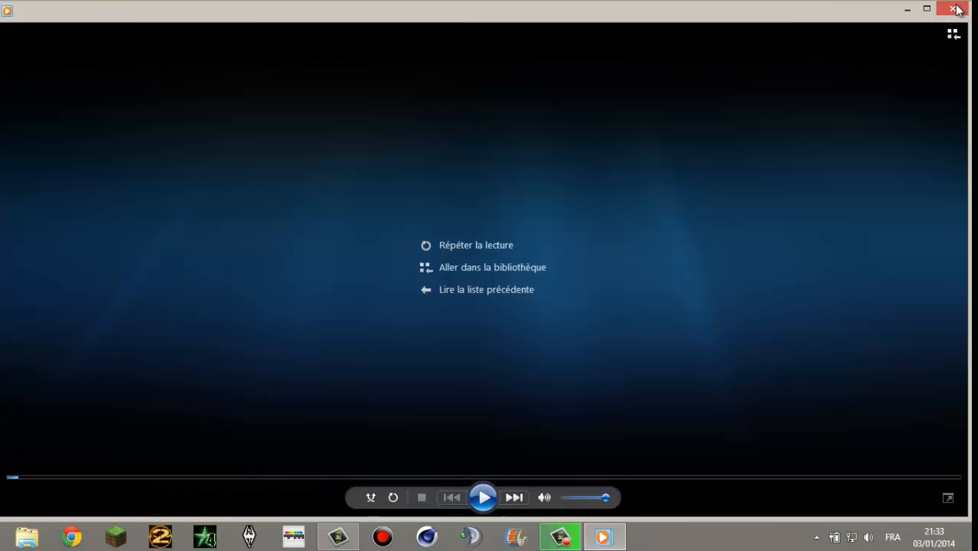
{"action": "left_click", "coordinate": [952, 8]}
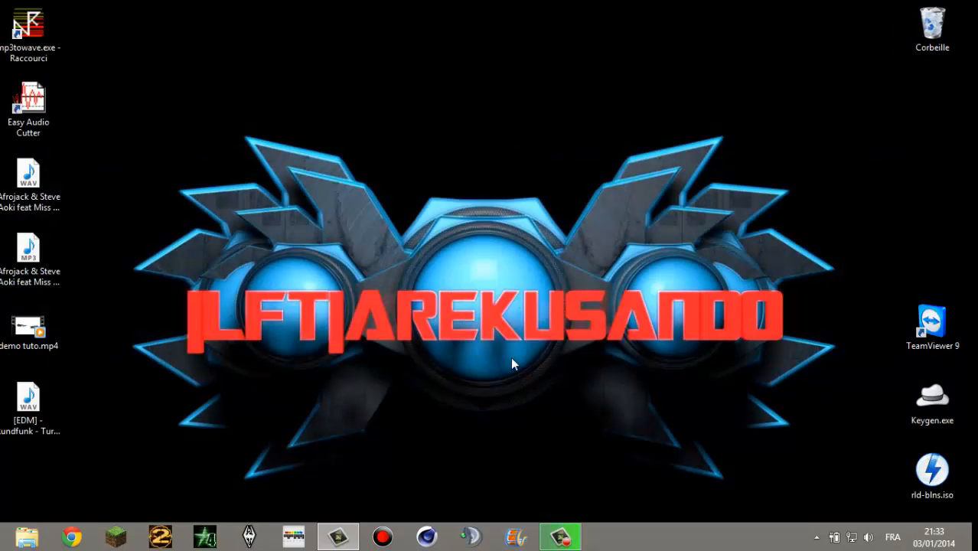
{"action": "left_click", "coordinate": [417, 531]}
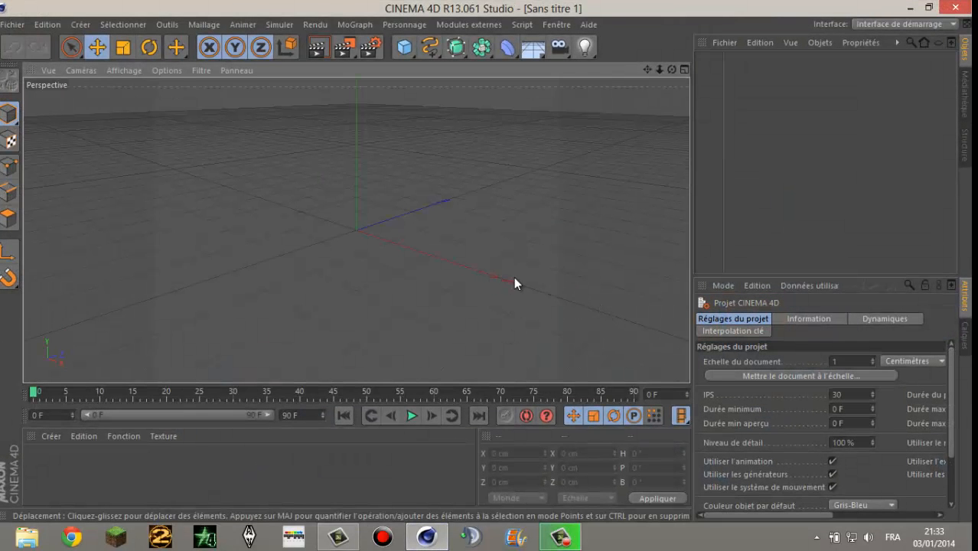
Step: Add a Capsule to the empty scene with a radius of 10 cm and a height of 35 cm
{"action": "left_click", "coordinate": [647, 70]}
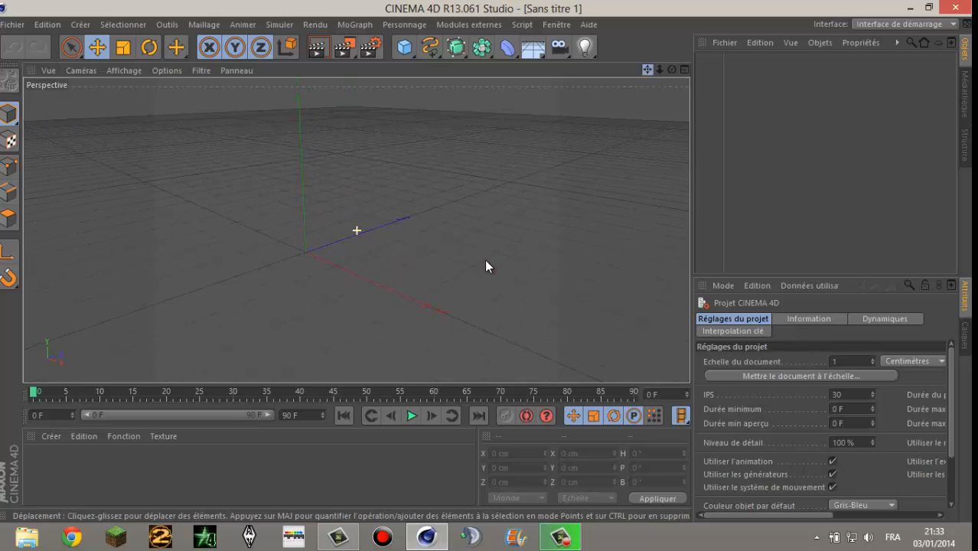
{"action": "left_click_drag", "start_coordinate": [483, 262], "coordinate": [485, 267]}
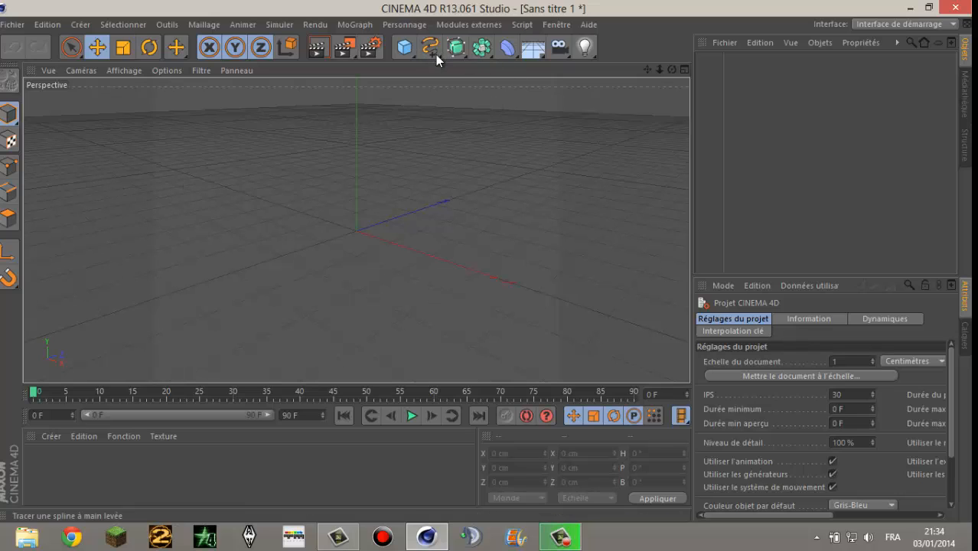
{"action": "left_click", "coordinate": [404, 51]}
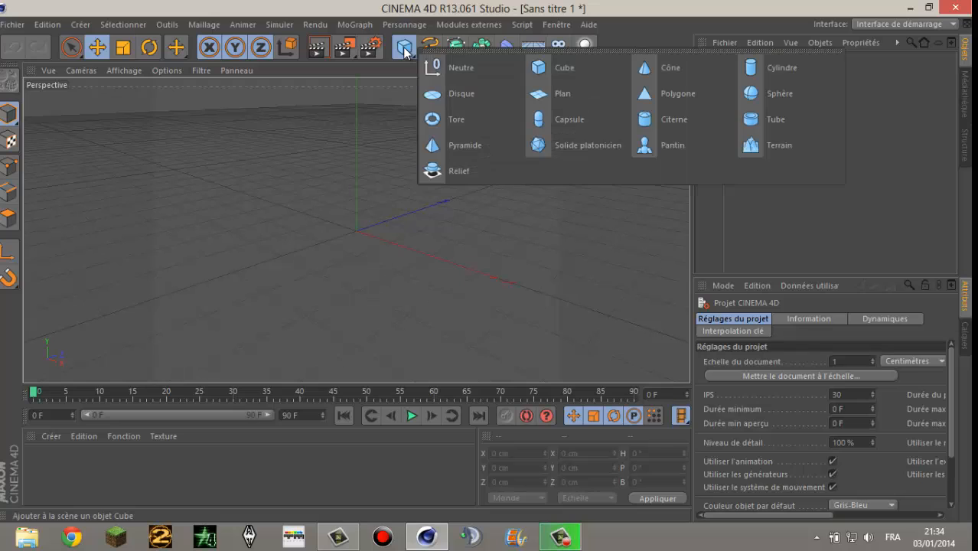
{"action": "left_click", "coordinate": [547, 121]}
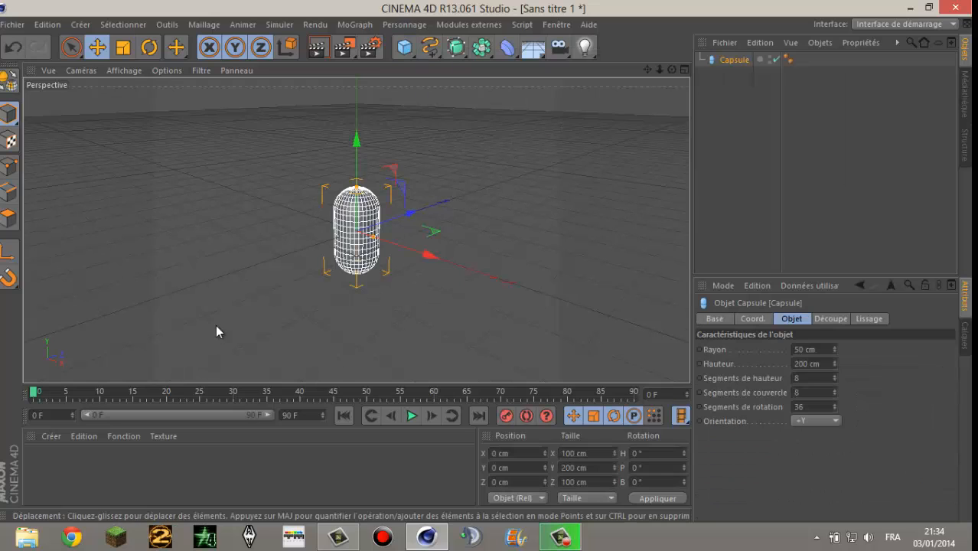
{"action": "left_click", "coordinate": [799, 348]}
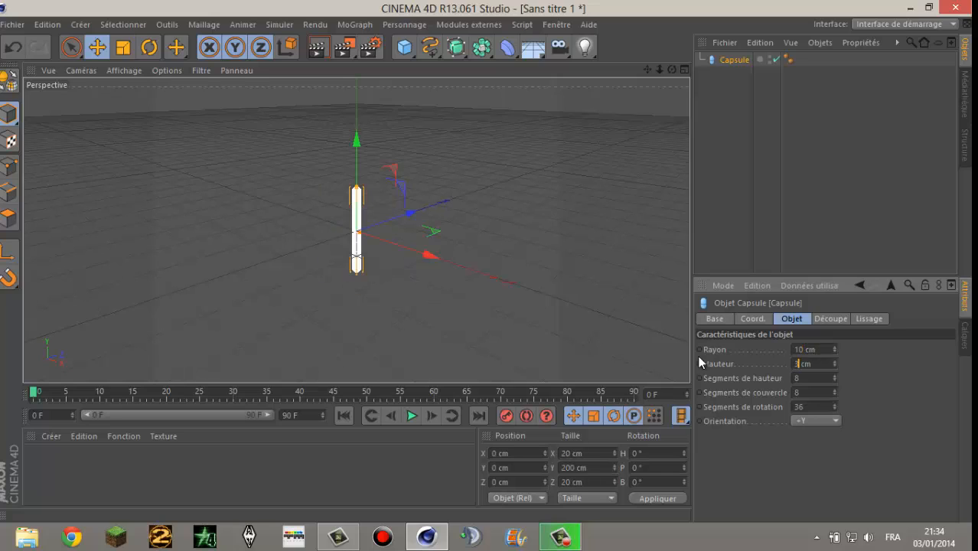
{"action": "key", "text": "Return"}
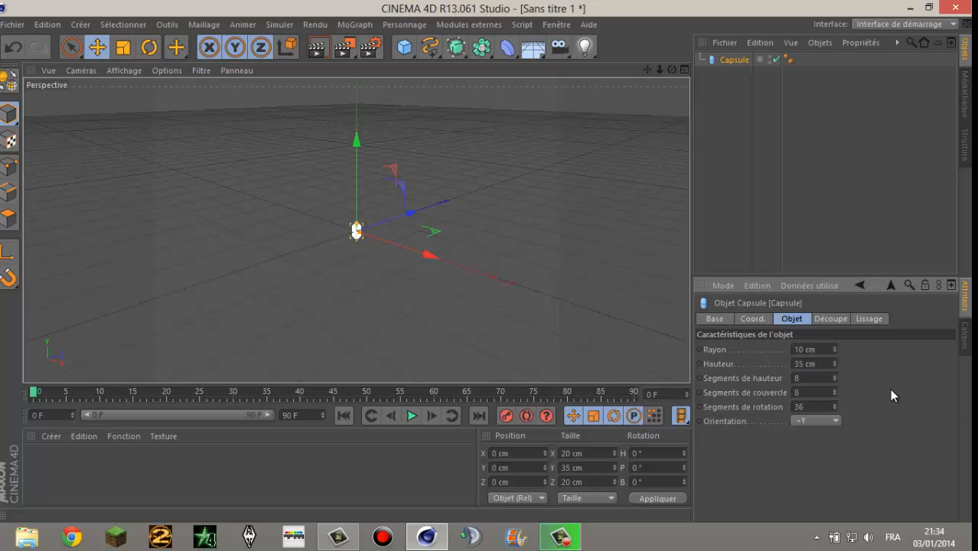
{"action": "left_click", "coordinate": [338, 97]}
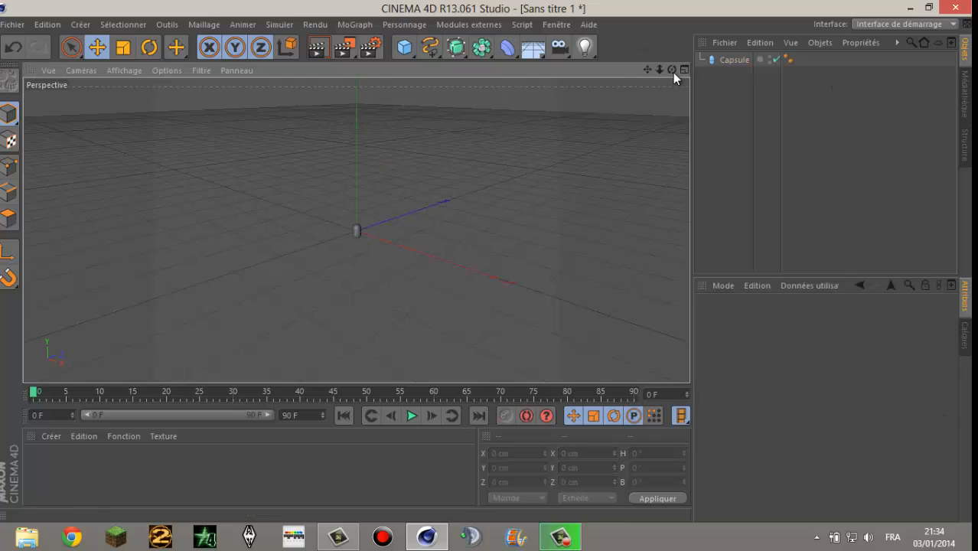
Step: Create a MoGraph Cloneur and make the capsule its child object
{"action": "left_click_drag", "start_coordinate": [672, 70], "coordinate": [538, 107]}
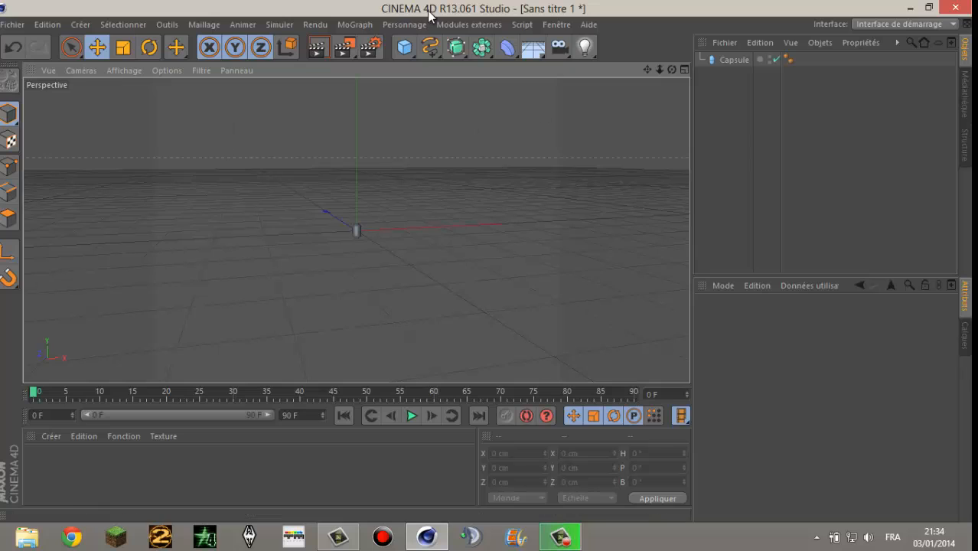
{"action": "left_click", "coordinate": [354, 24]}
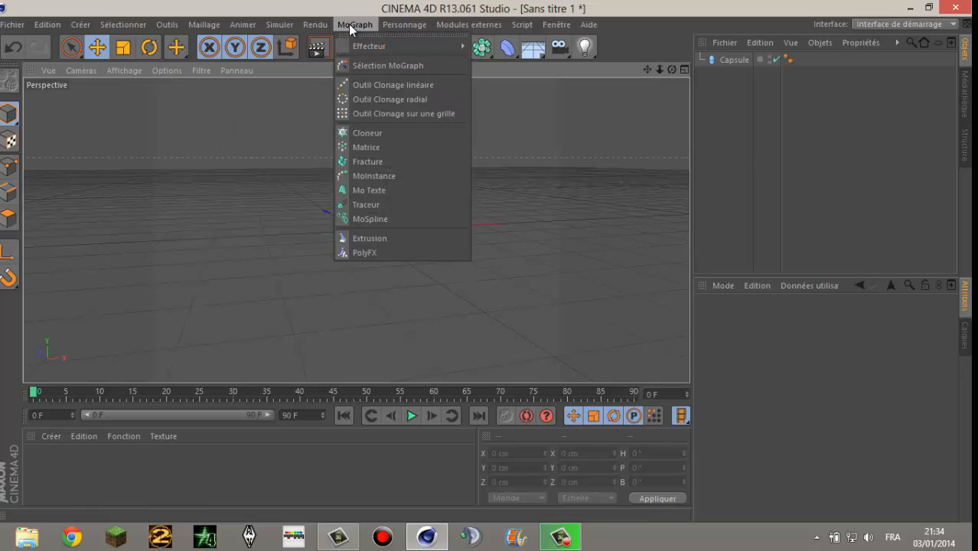
{"action": "left_click", "coordinate": [373, 132]}
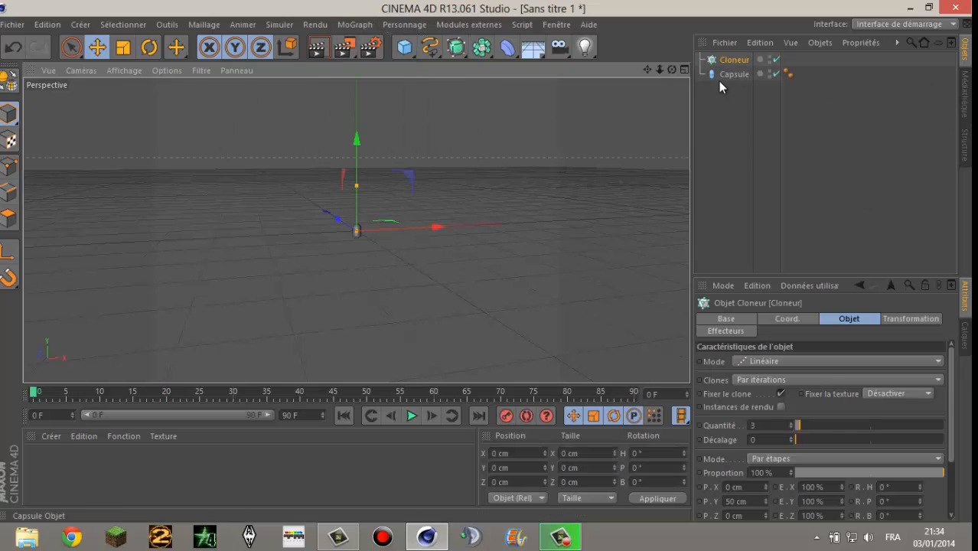
{"action": "left_click_drag", "start_coordinate": [735, 77], "coordinate": [736, 60]}
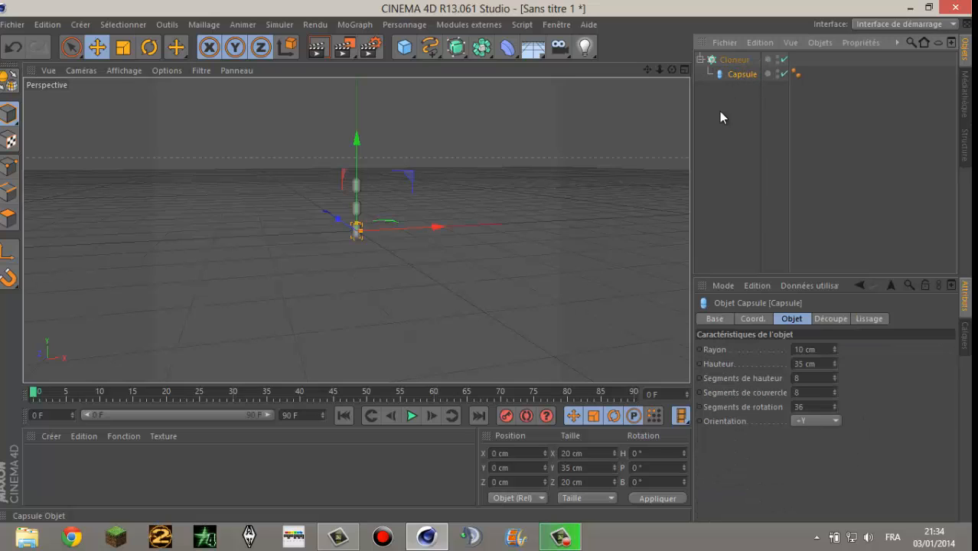
Step: Set the cloner's per-step clone offset to 0 cm in Y and 7 cm in X
{"action": "left_click", "coordinate": [727, 59]}
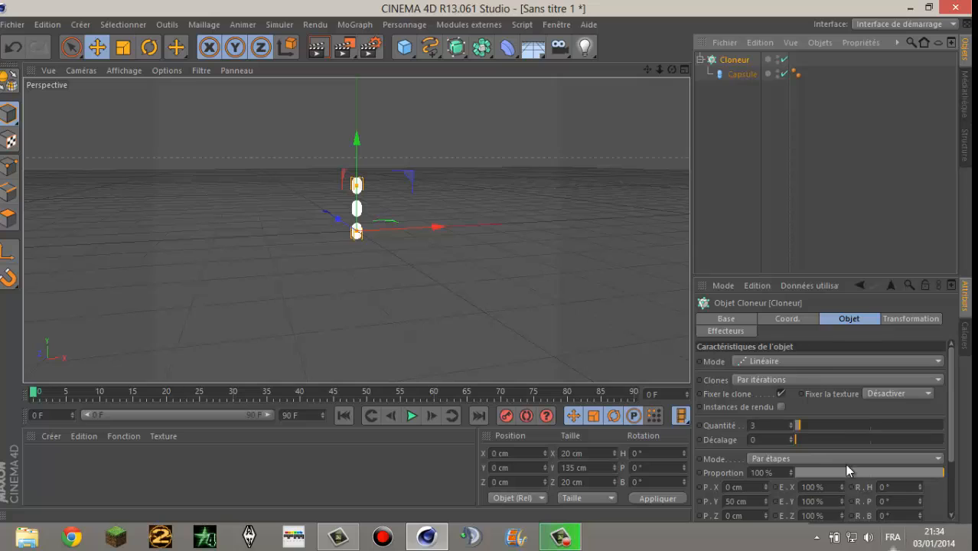
{"action": "left_click", "coordinate": [731, 502]}
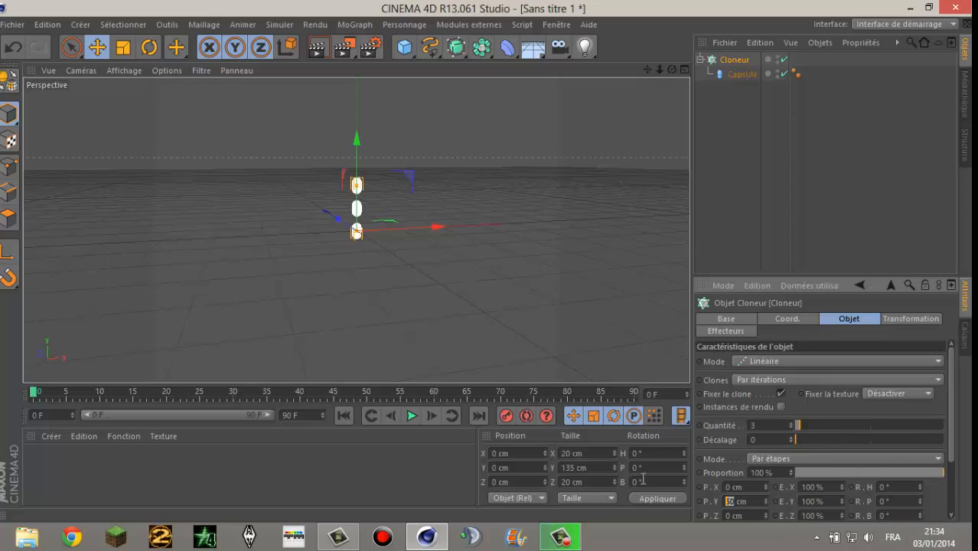
{"action": "key", "text": "BackSpace"}
{"action": "left_click", "coordinate": [733, 486]}
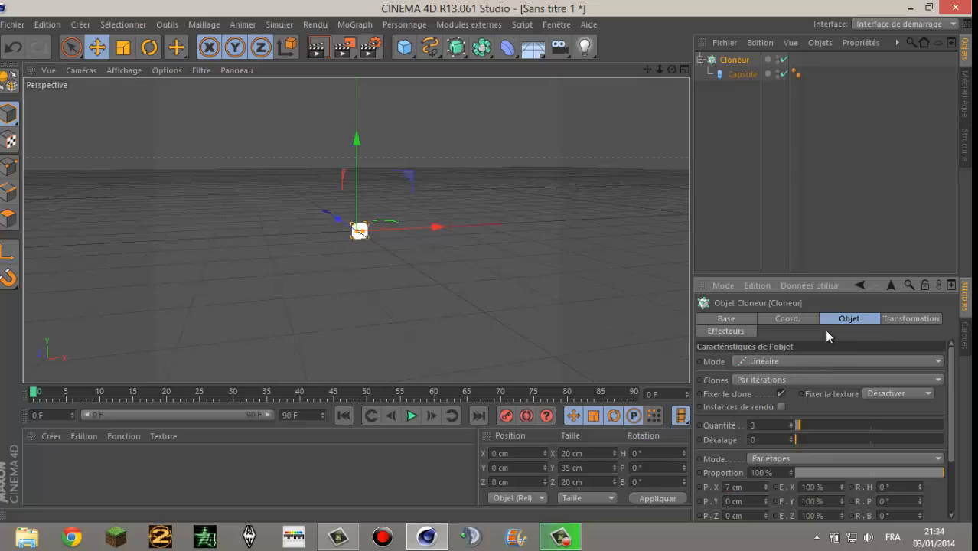
{"action": "left_click", "coordinate": [740, 186]}
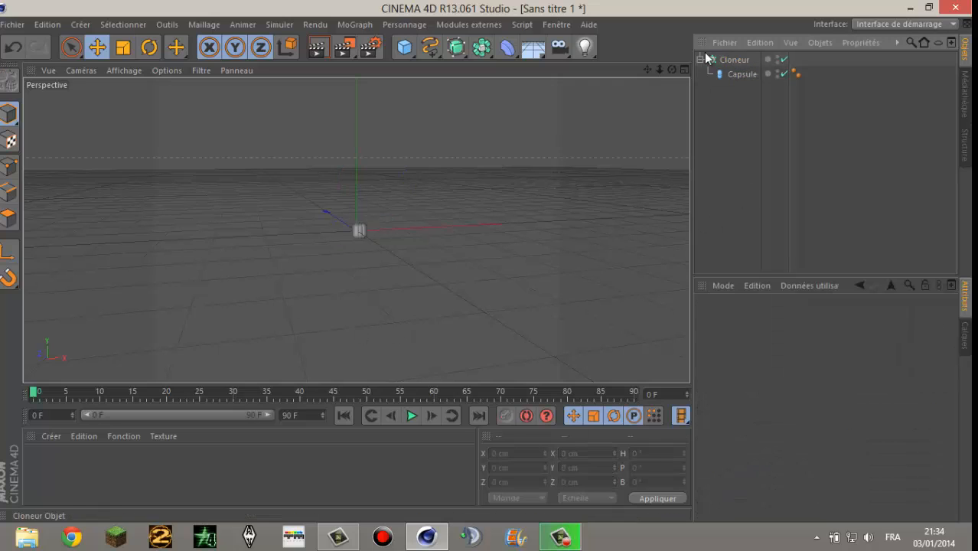
Step: Raise the cloner's Quantité to 80 clones and deselect it
{"action": "left_click_drag", "start_coordinate": [671, 69], "coordinate": [673, 68]}
{"action": "left_click", "coordinate": [734, 60]}
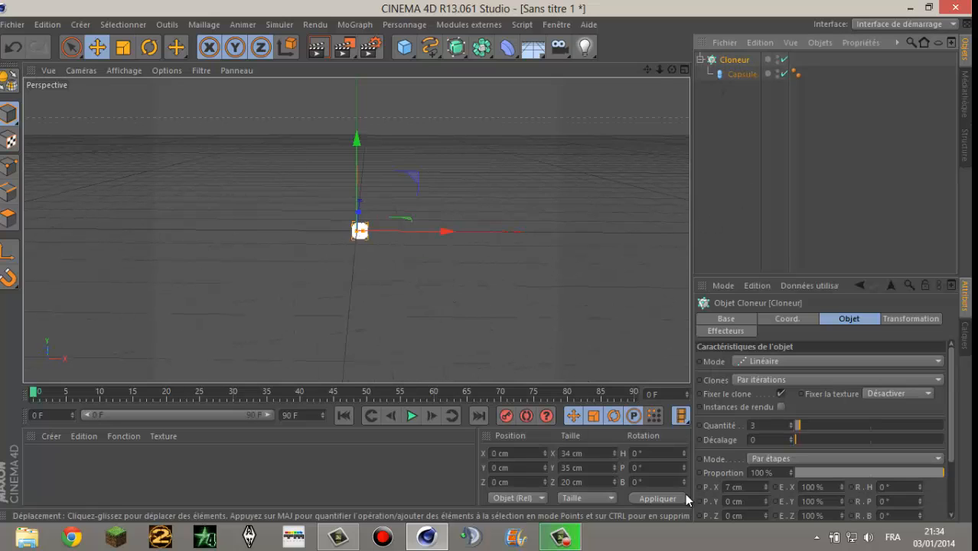
{"action": "left_click_drag", "start_coordinate": [803, 424], "coordinate": [915, 427]}
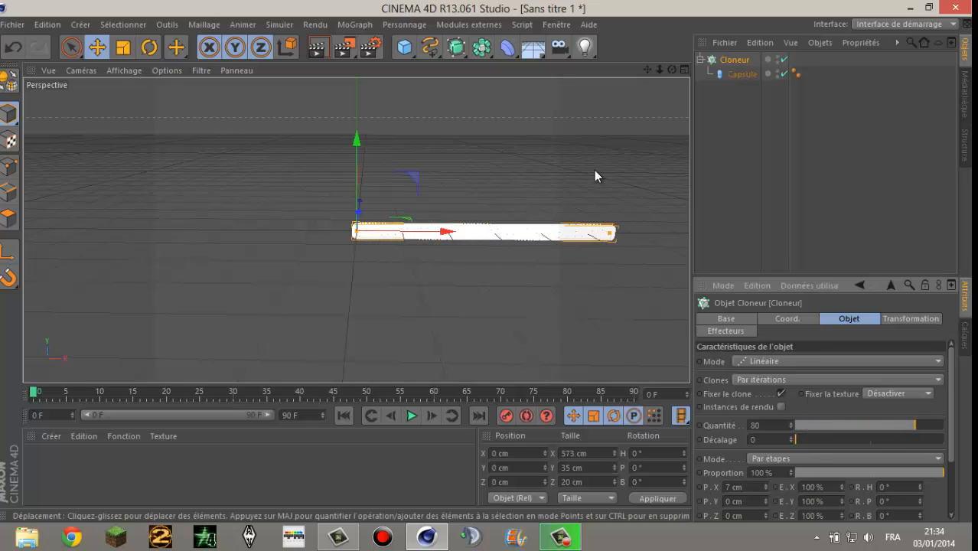
{"action": "left_click", "coordinate": [647, 126]}
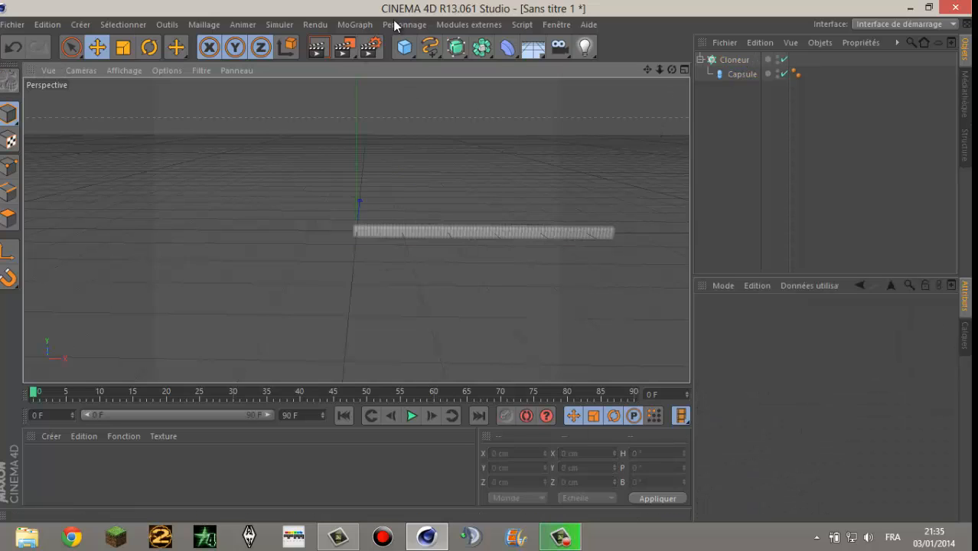
Step: Add an Effecteur Audio to the scene and assign it to the cloner's list of effectors
{"action": "left_click", "coordinate": [356, 25]}
{"action": "mouse_move", "coordinate": [363, 51]}
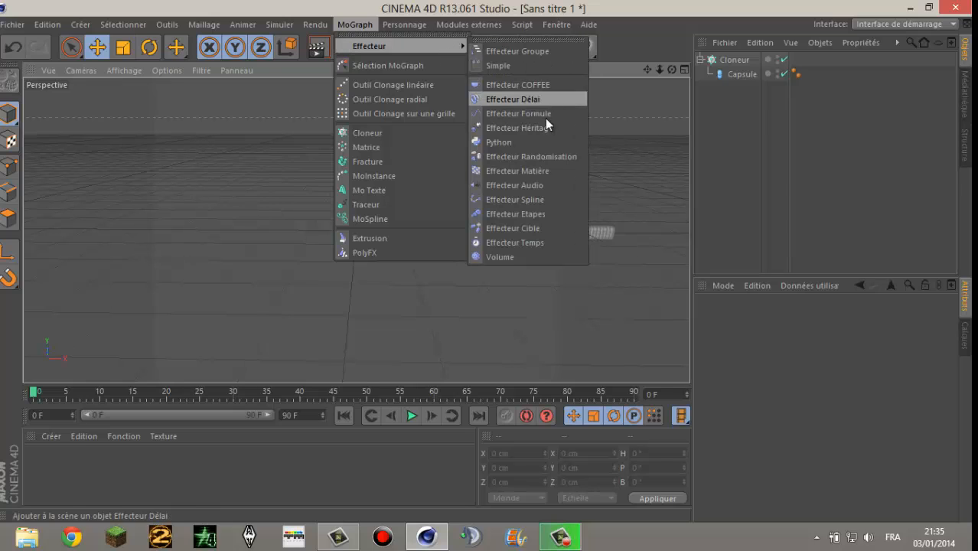
{"action": "left_click", "coordinate": [539, 184]}
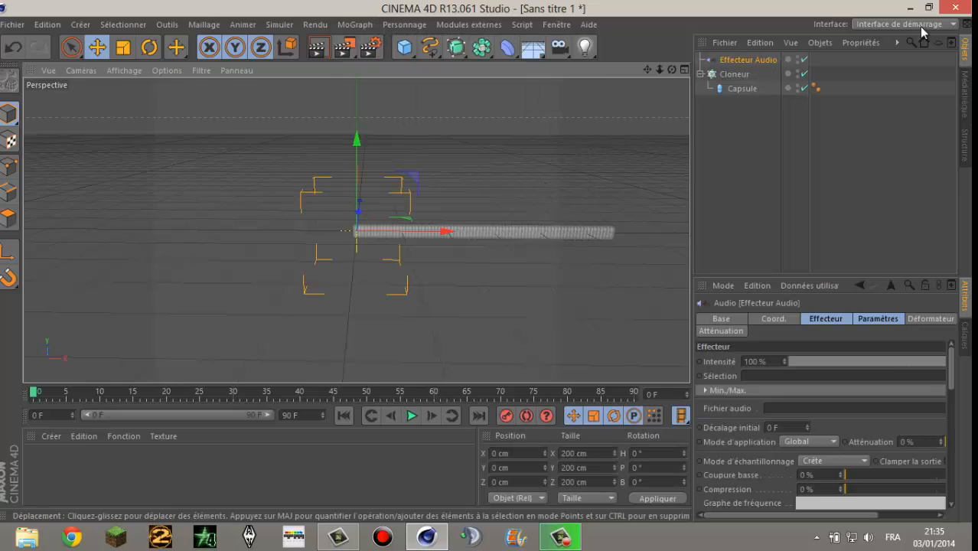
{"action": "left_click", "coordinate": [721, 76]}
{"action": "left_click", "coordinate": [727, 330]}
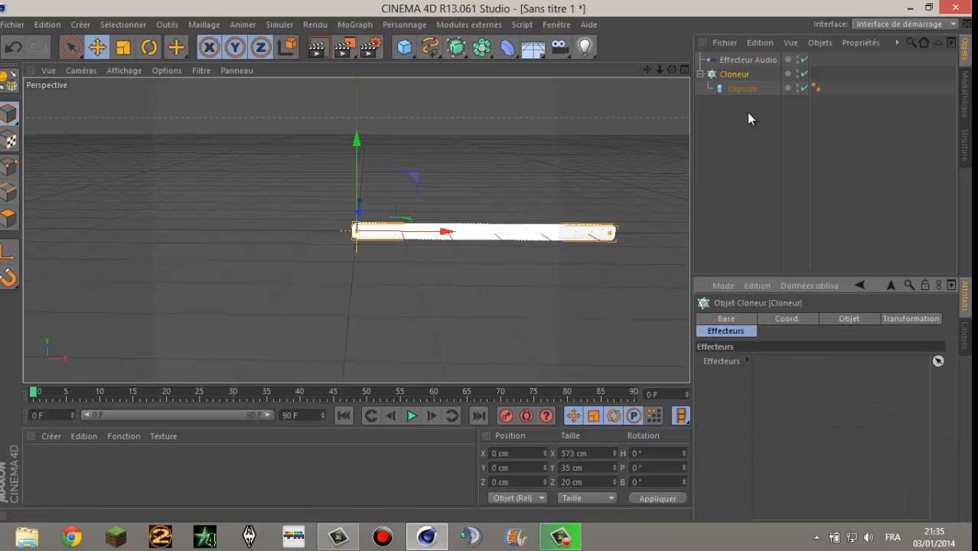
{"action": "left_click_drag", "start_coordinate": [744, 60], "coordinate": [821, 436]}
Step: Review the audio effector's transformation parameters and display its Effecteur settings with the audio file field
{"action": "left_click", "coordinate": [739, 61]}
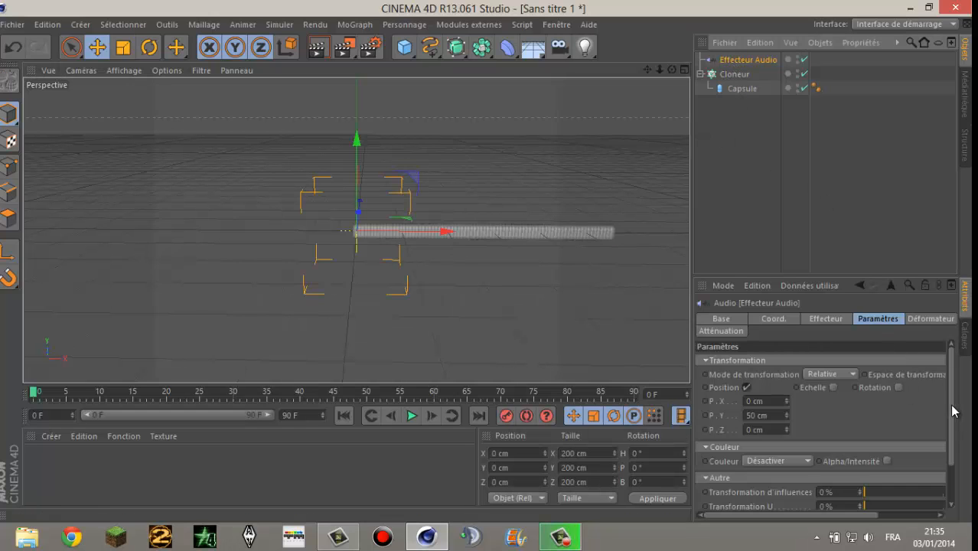
{"action": "scroll", "coordinate": [950, 412], "scroll_direction": "down", "scroll_amount": 3}
{"action": "scroll", "coordinate": [949, 414], "scroll_direction": "up", "scroll_amount": 3}
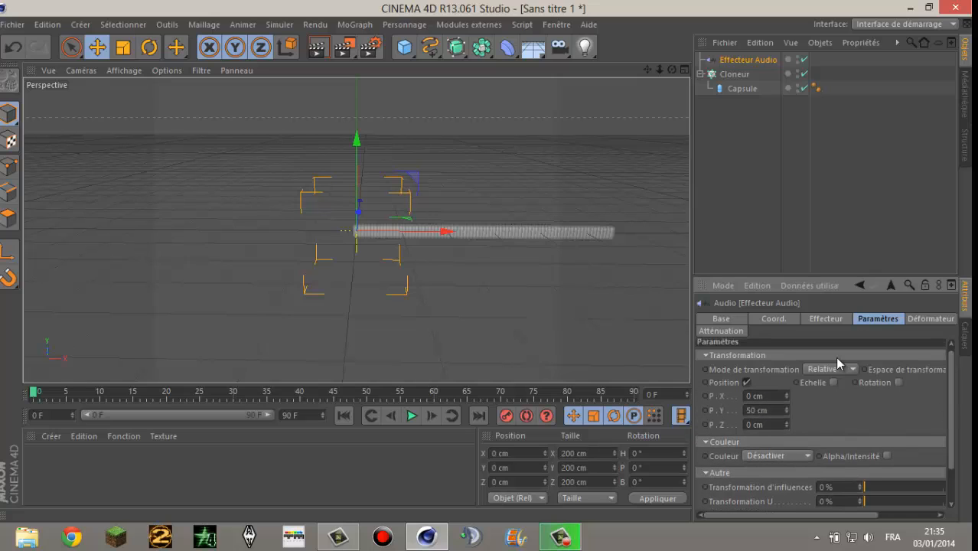
{"action": "left_click", "coordinate": [820, 318]}
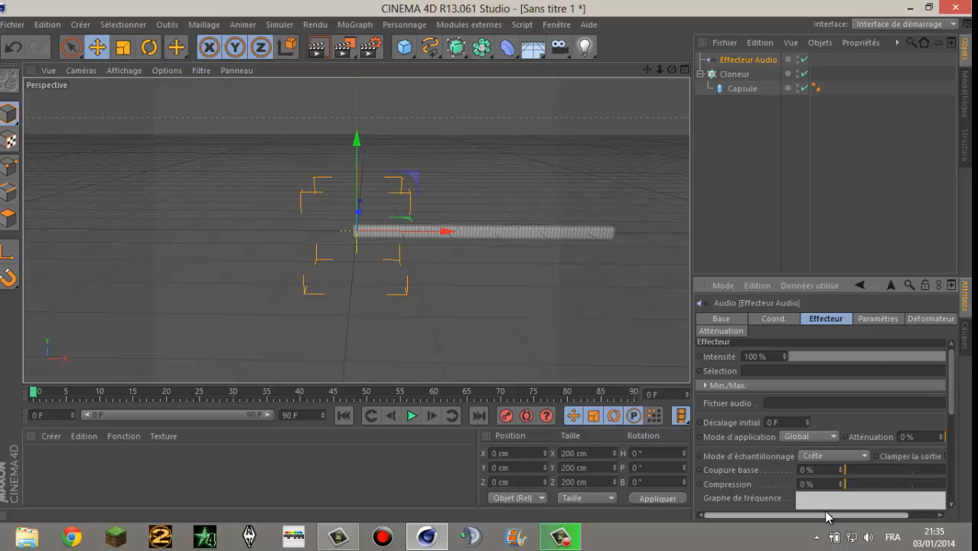
{"action": "left_click_drag", "start_coordinate": [824, 514], "coordinate": [890, 514]}
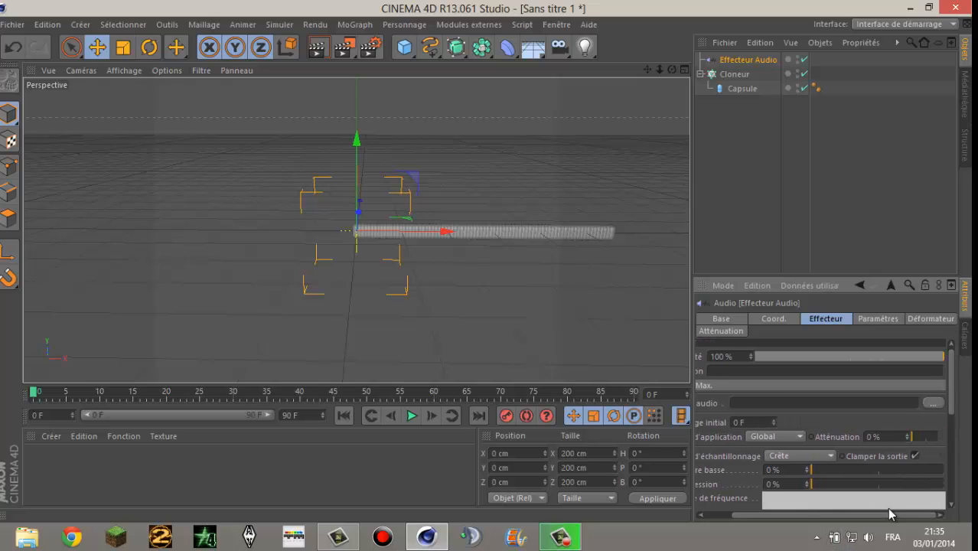
Step: Minimize CINEMA 4D and start Easy Audio Cutter from the desktop, leaving the MP3 song in its original place
{"action": "left_click", "coordinate": [909, 8]}
{"action": "left_click", "coordinate": [46, 246]}
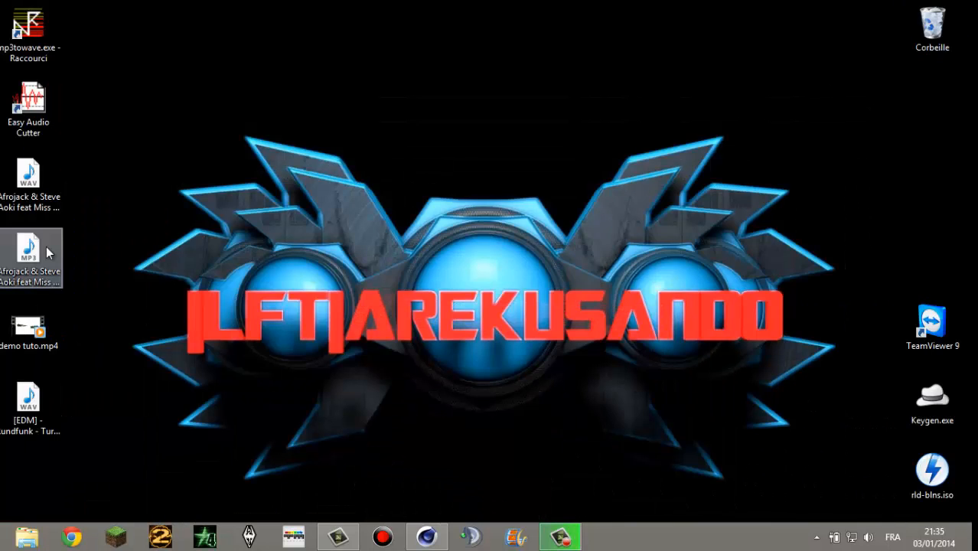
{"action": "left_click_drag", "start_coordinate": [46, 246], "coordinate": [169, 192]}
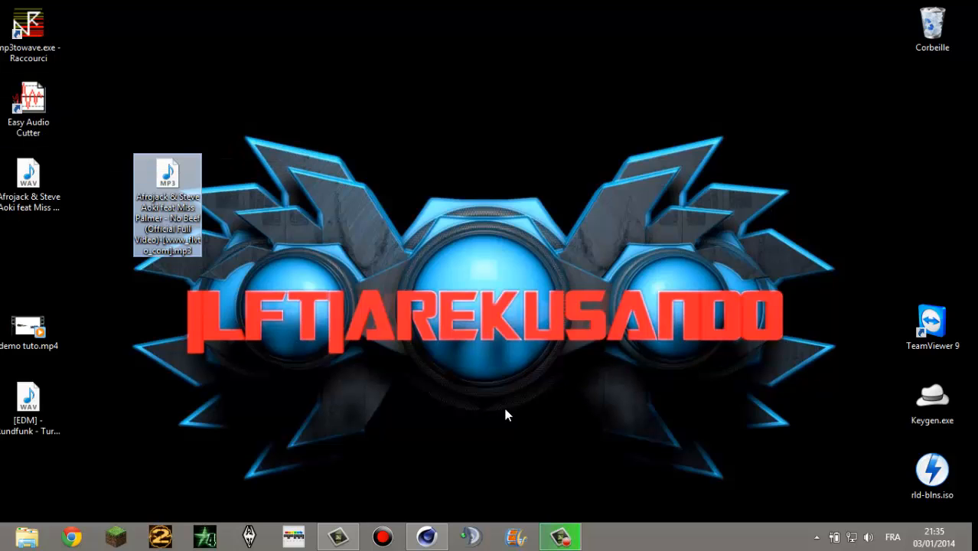
{"action": "left_click_drag", "start_coordinate": [144, 230], "coordinate": [48, 99]}
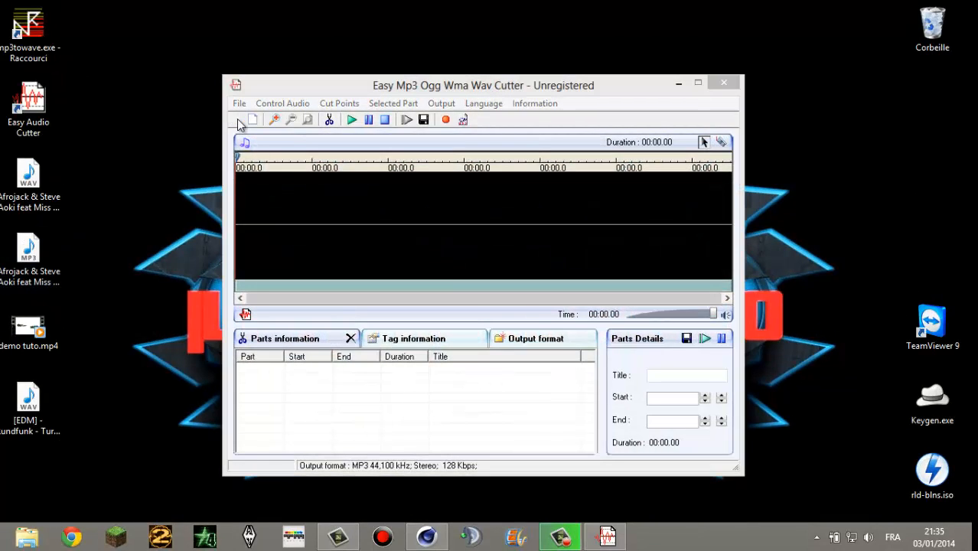
Step: Open the MP3 version of Afrojack & Steve Aoki feat Miss Palmer - No Beef from the Bureau folder in the audio cutter
{"action": "scroll", "coordinate": [275, 184], "scroll_direction": "down", "scroll_amount": 2}
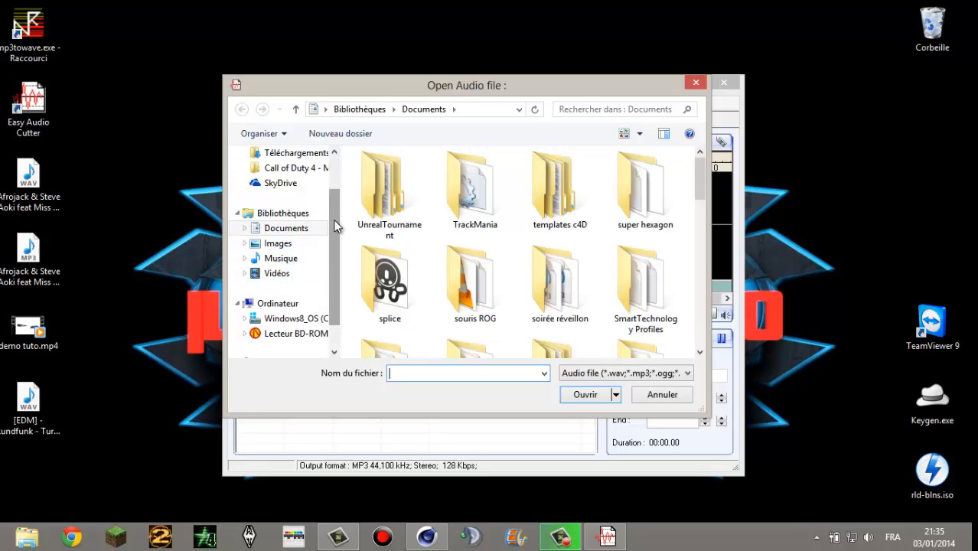
{"action": "scroll", "coordinate": [284, 187], "scroll_direction": "up", "scroll_amount": 2}
{"action": "left_click", "coordinate": [283, 176]}
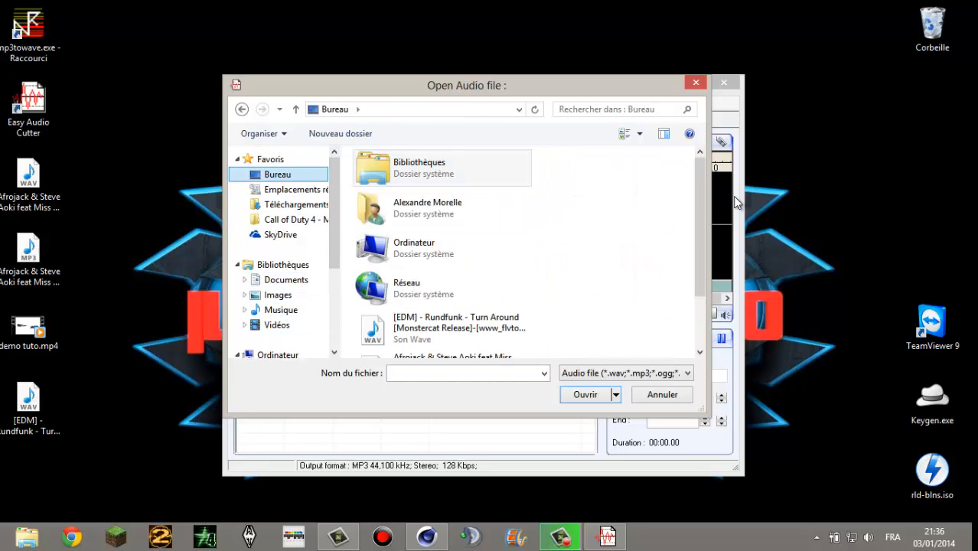
{"action": "left_click_drag", "start_coordinate": [697, 221], "coordinate": [686, 283]}
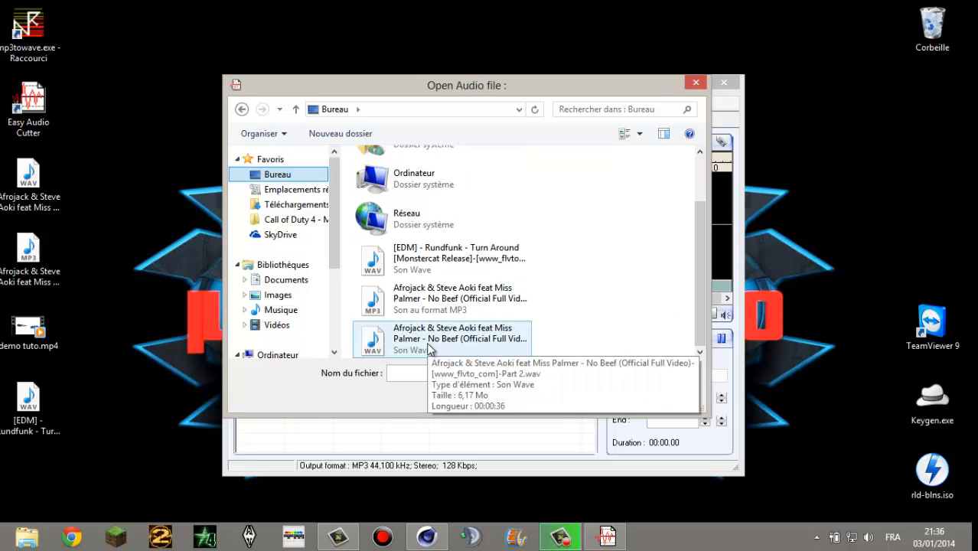
{"action": "double_click", "coordinate": [448, 298]}
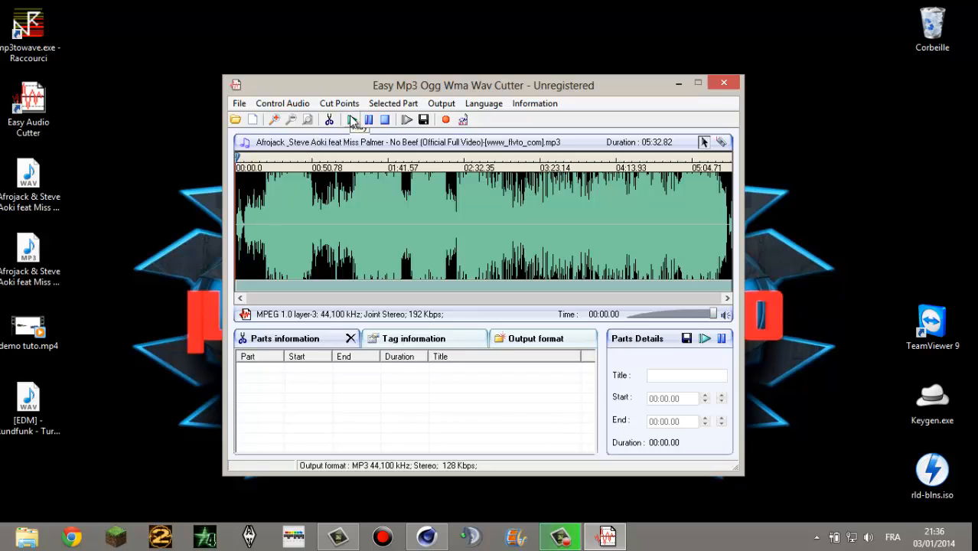
Step: Cut the song at about 01:18.58 and 02:29.01, splitting the track into three parts
{"action": "left_click", "coordinate": [318, 178]}
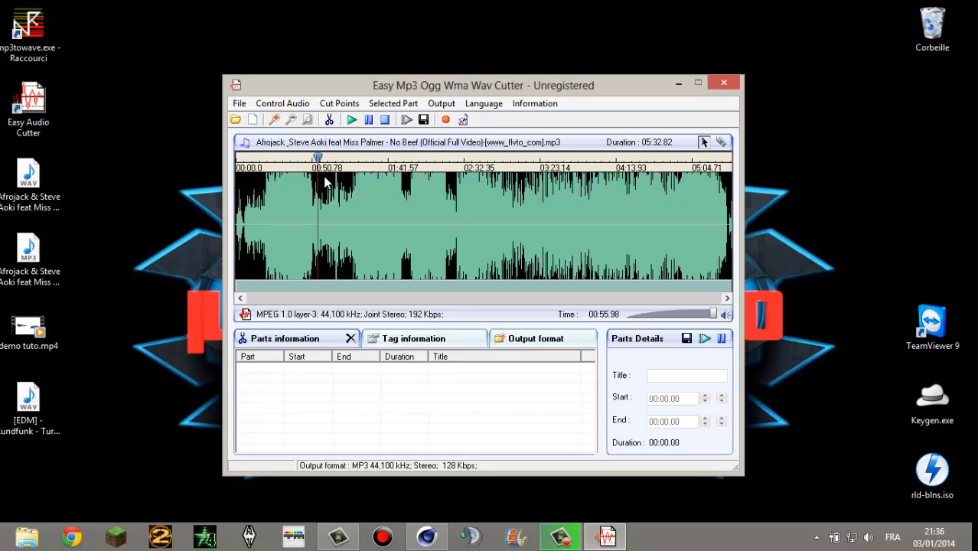
{"action": "left_click", "coordinate": [325, 181]}
{"action": "left_click_drag", "start_coordinate": [324, 160], "coordinate": [349, 160]}
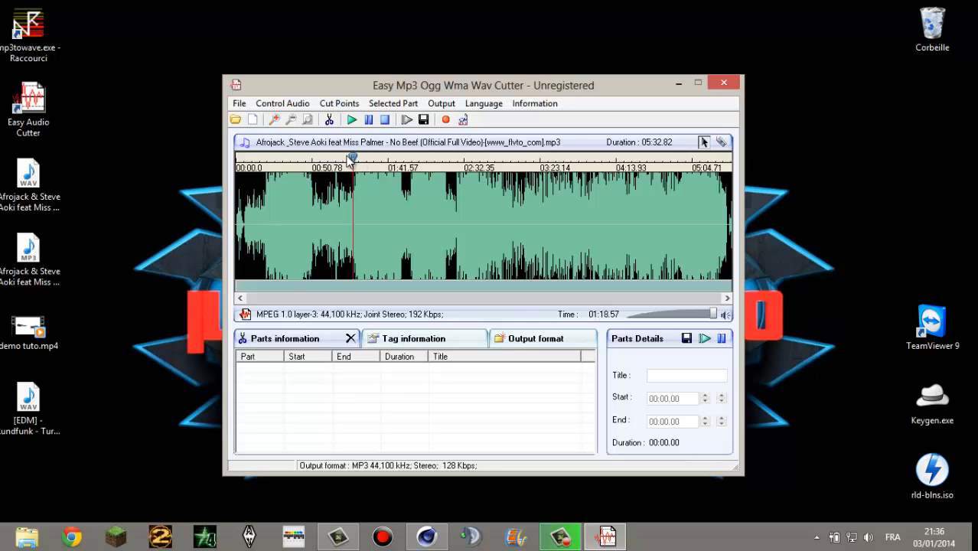
{"action": "left_click", "coordinate": [329, 120]}
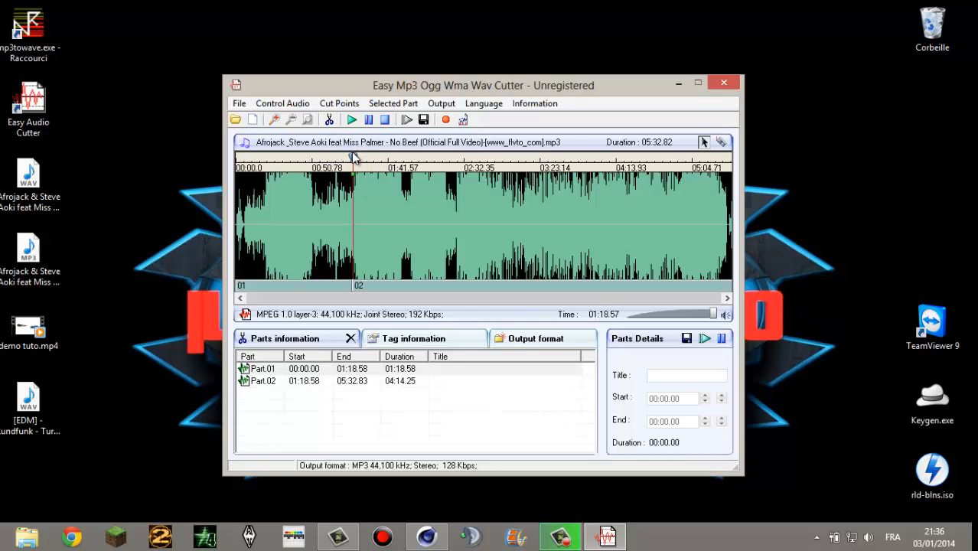
{"action": "left_click_drag", "start_coordinate": [353, 156], "coordinate": [457, 159]}
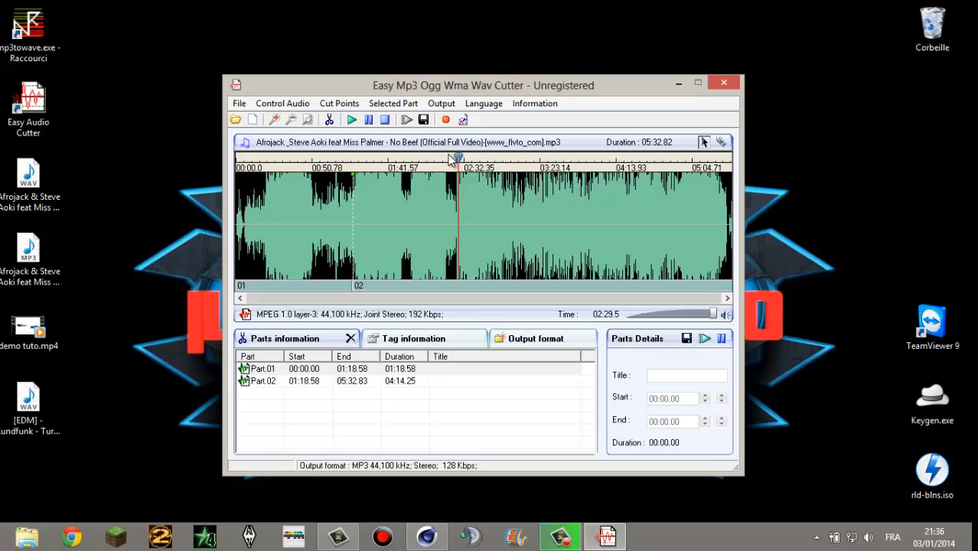
{"action": "left_click", "coordinate": [330, 120]}
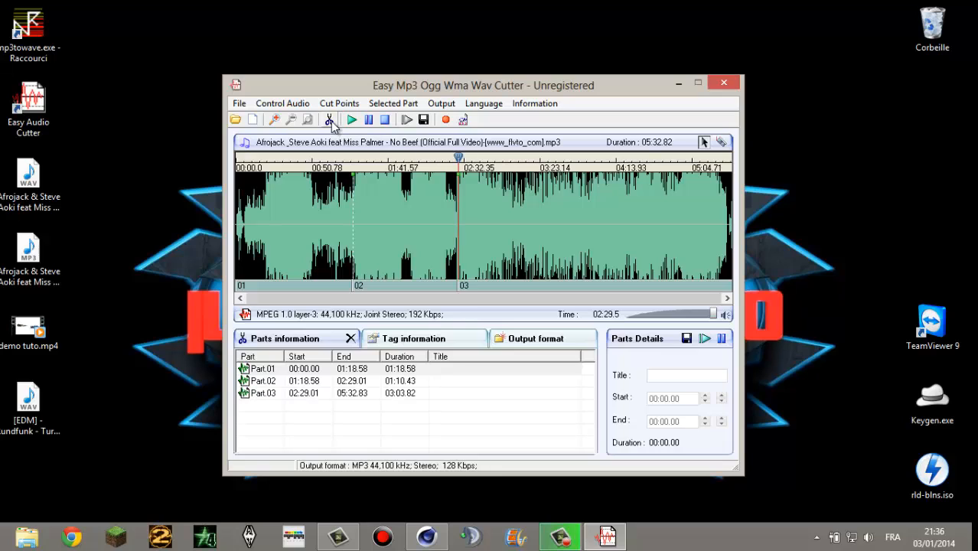
Step: Review the save formats offered for Part.02, including WAV, and close the audio cutter without saving
{"action": "left_click", "coordinate": [263, 380]}
{"action": "right_click", "coordinate": [262, 379]}
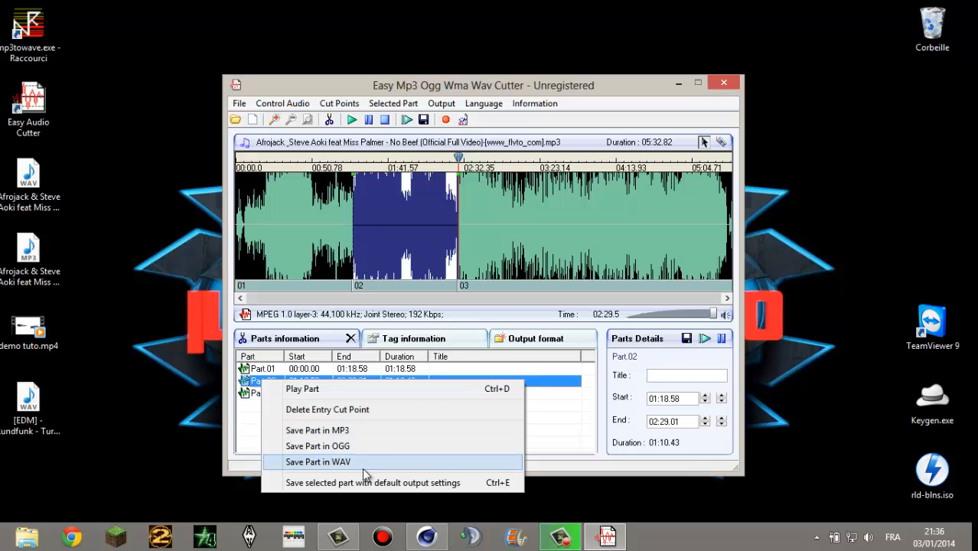
{"action": "left_click", "coordinate": [584, 392]}
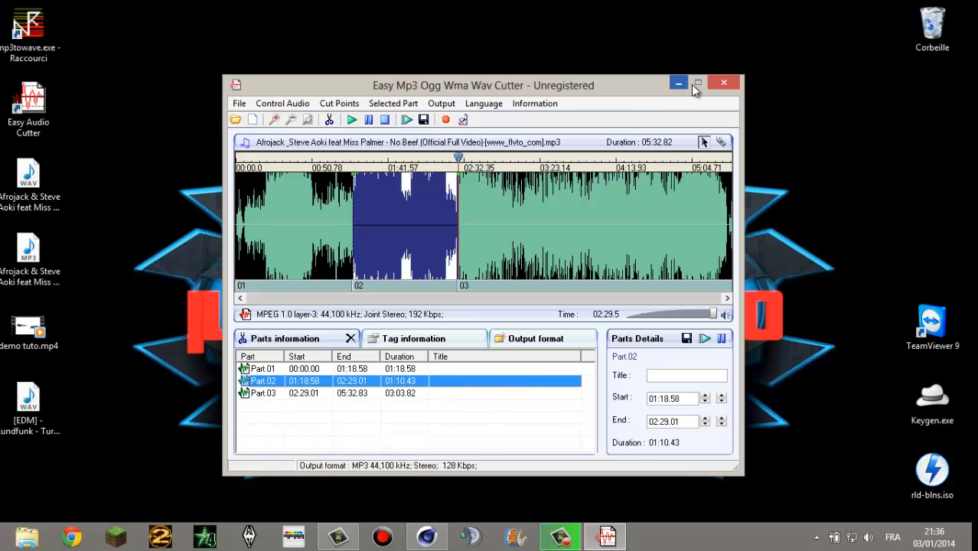
{"action": "left_click", "coordinate": [722, 83]}
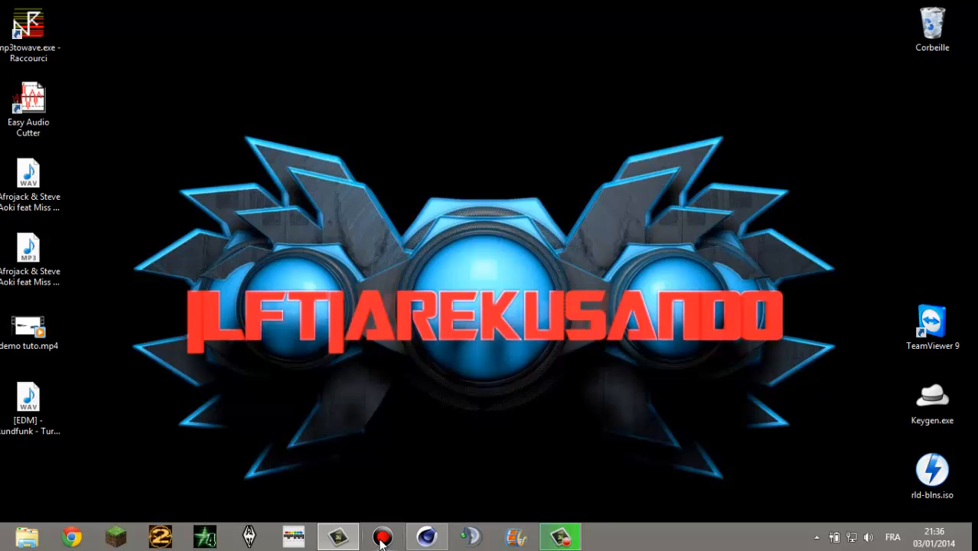
Step: Switch to CINEMA 4D, load the WAV version of Afrojack & Steve Aoki - No Beef into the Audio effector, and preview the playback
{"action": "left_click", "coordinate": [426, 537]}
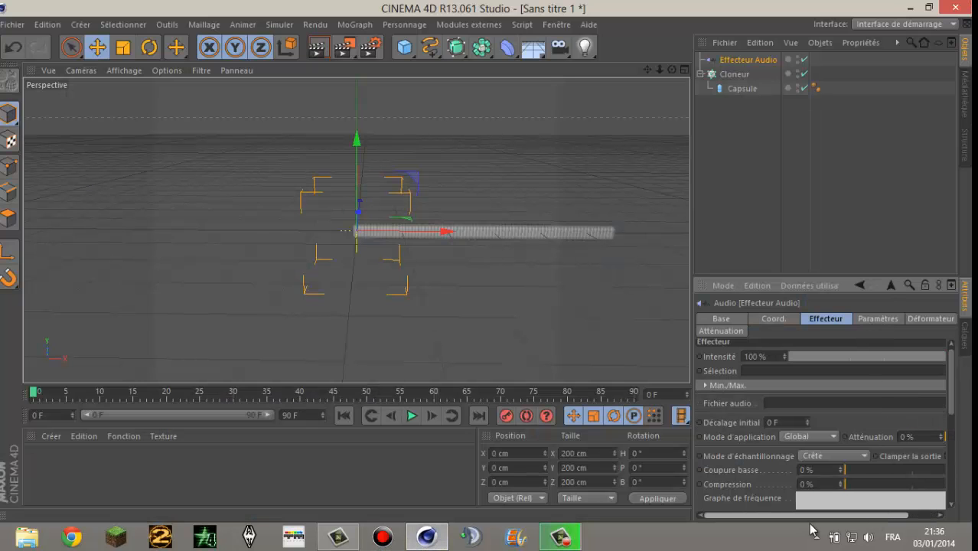
{"action": "left_click", "coordinate": [931, 404]}
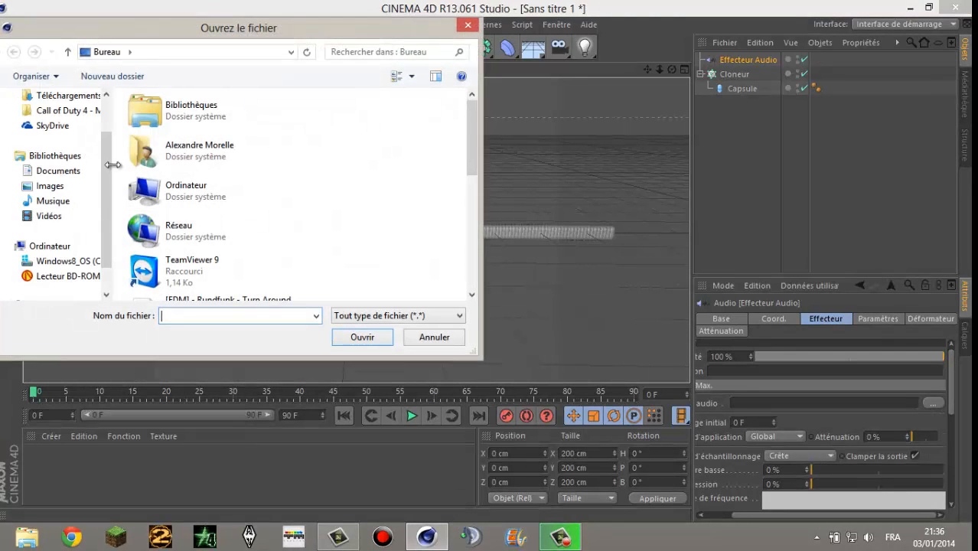
{"action": "scroll", "coordinate": [109, 163], "scroll_direction": "up", "scroll_amount": 2}
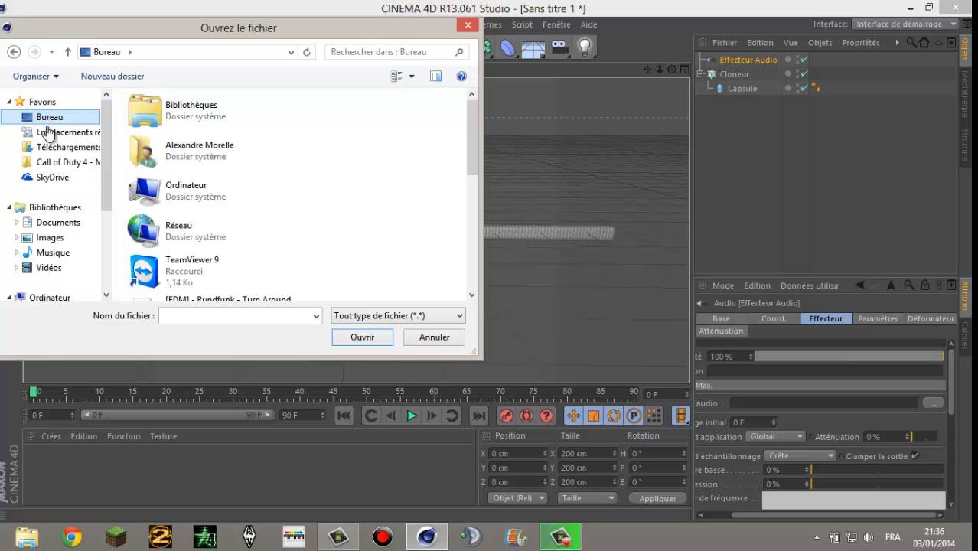
{"action": "scroll", "coordinate": [458, 232], "scroll_direction": "down", "scroll_amount": 6}
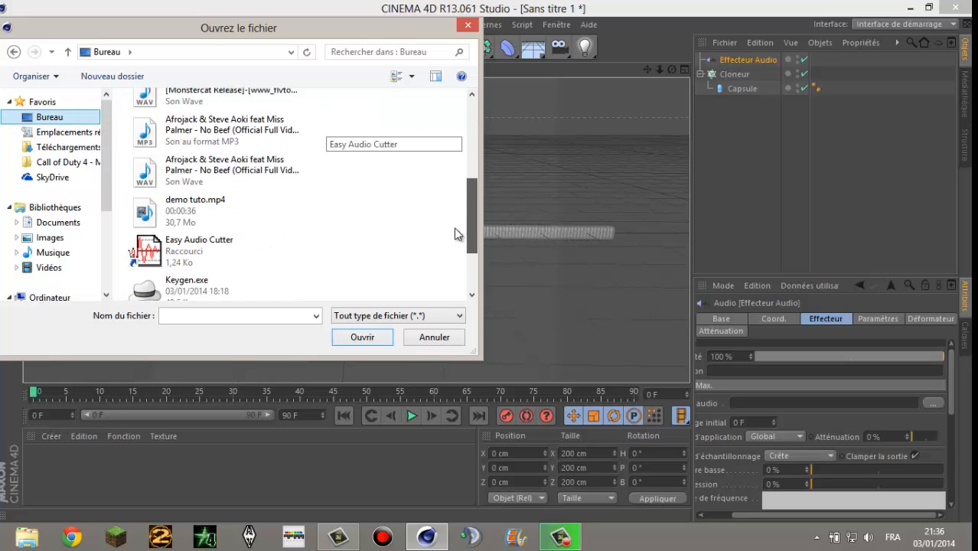
{"action": "scroll", "coordinate": [446, 233], "scroll_direction": "up", "scroll_amount": 3}
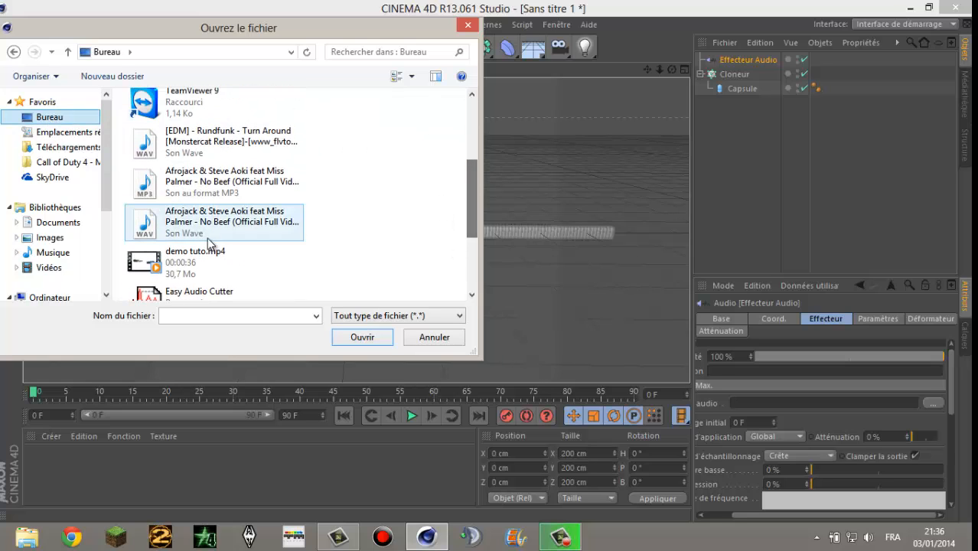
{"action": "double_click", "coordinate": [264, 228]}
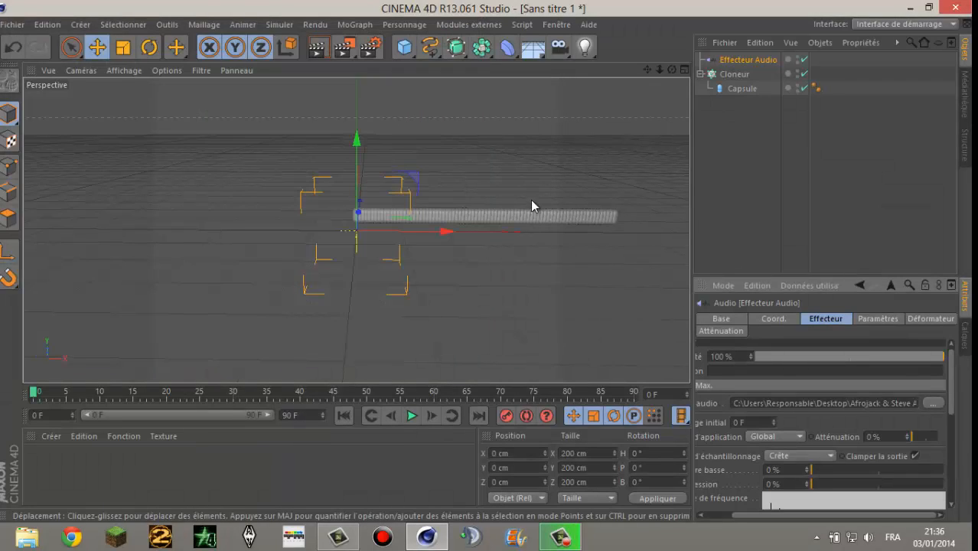
{"action": "left_click", "coordinate": [411, 415]}
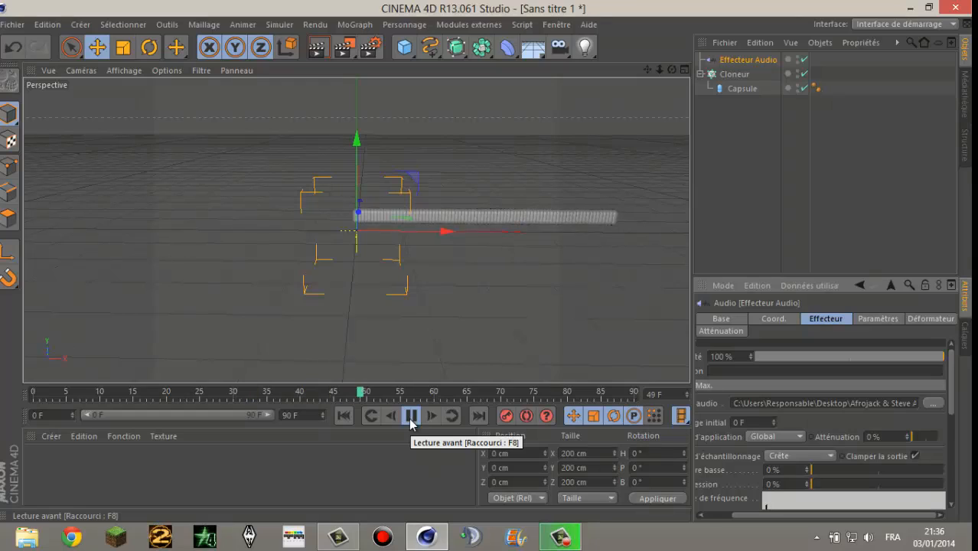
{"action": "left_click", "coordinate": [411, 414]}
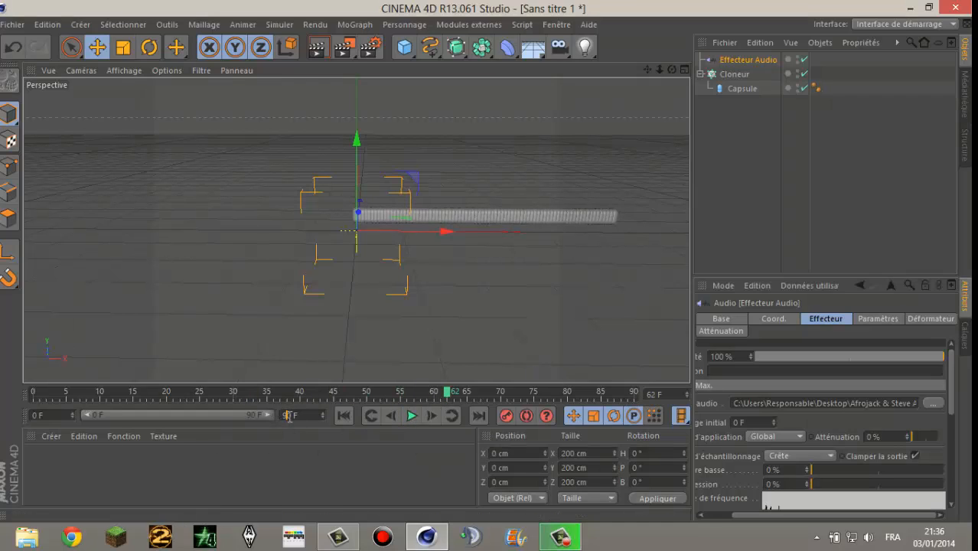
Step: Set the animation's end to 1100 F, extend the visible timeline to the full range, and return to frame 0
{"action": "type", "text": "1100"}
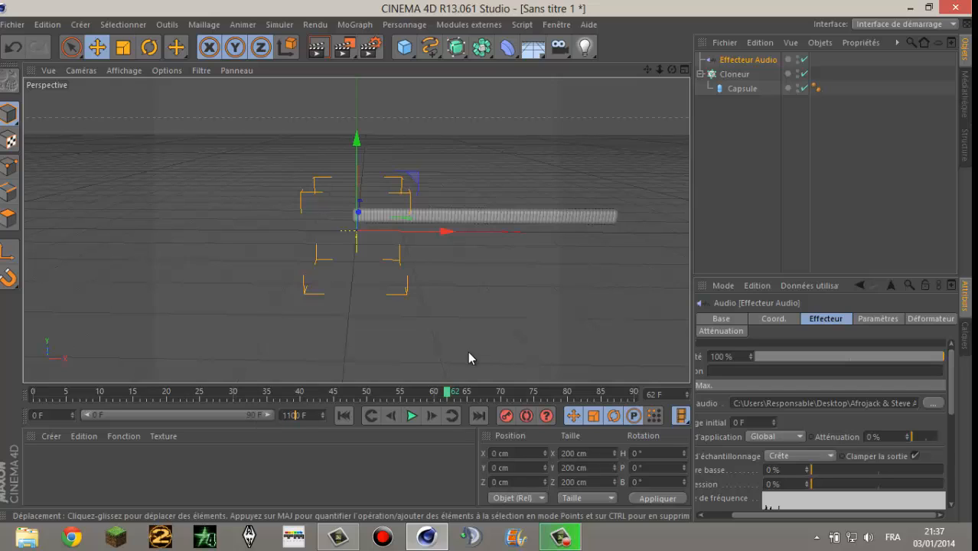
{"action": "left_click", "coordinate": [282, 429]}
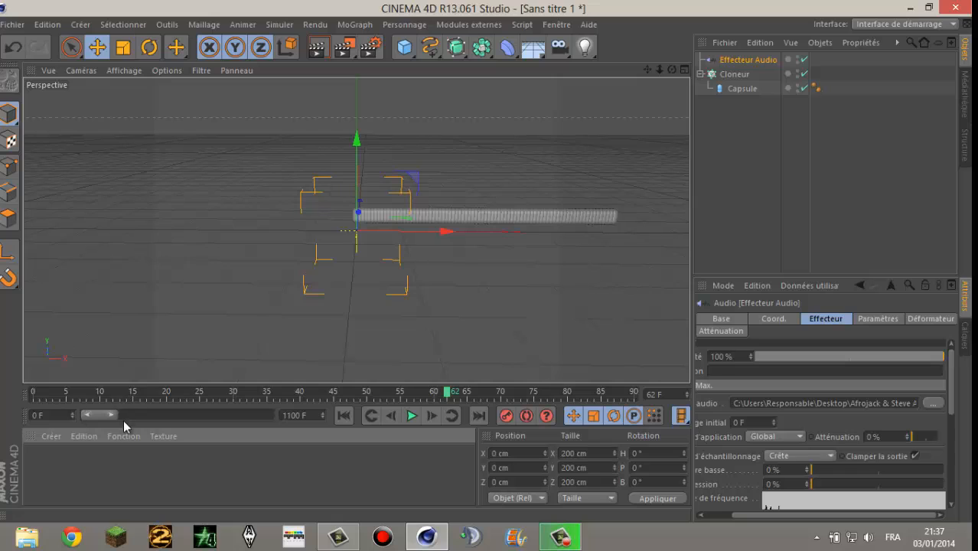
{"action": "left_click_drag", "start_coordinate": [127, 414], "coordinate": [575, 446]}
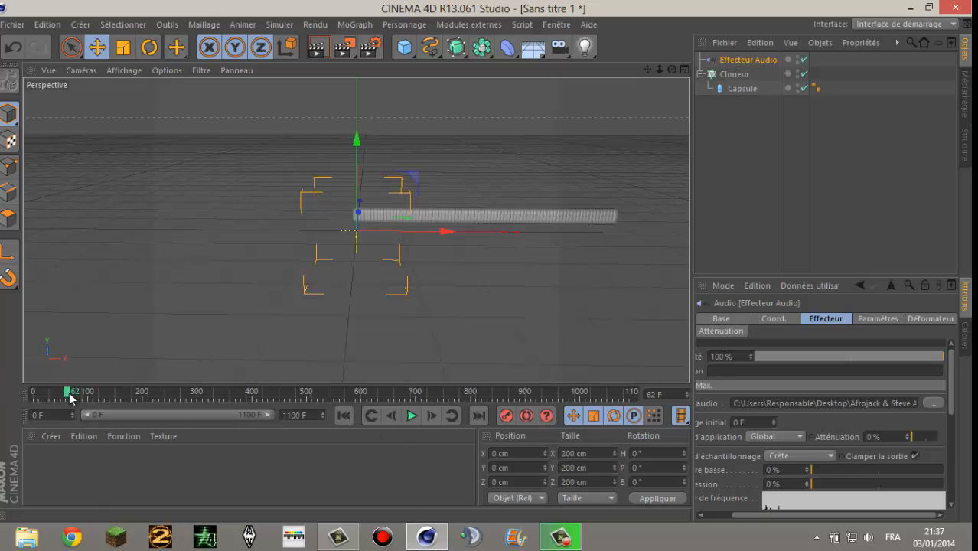
{"action": "left_click_drag", "start_coordinate": [68, 395], "coordinate": [29, 396]}
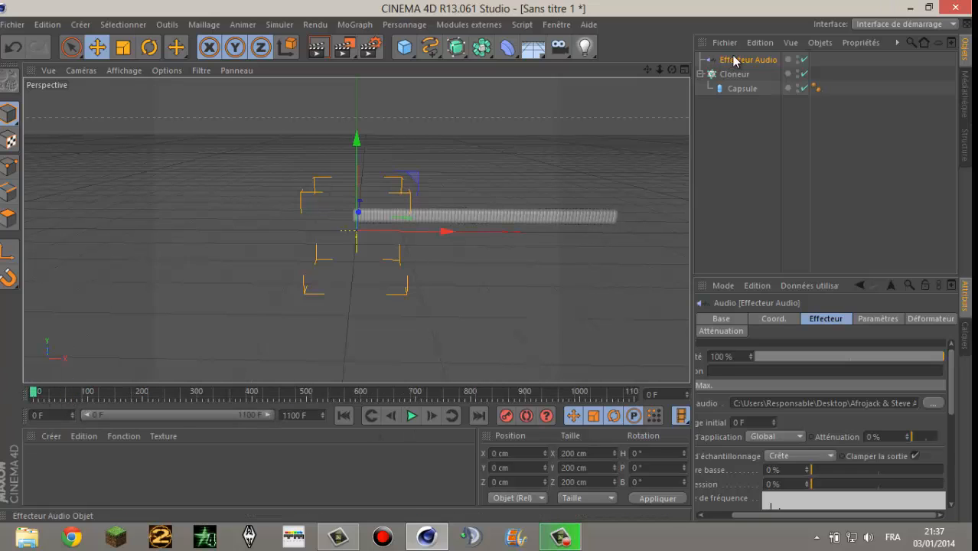
Step: Set the Audio effector's Mode d'application to Par étapes, preview the animation, and return to frame 0
{"action": "left_click", "coordinate": [735, 61]}
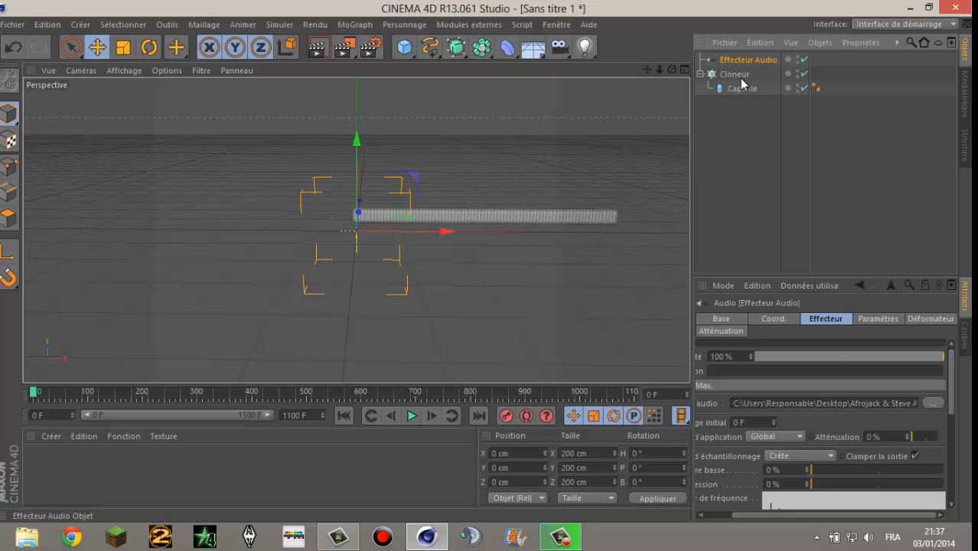
{"action": "left_click", "coordinate": [799, 437]}
{"action": "left_click", "coordinate": [768, 464]}
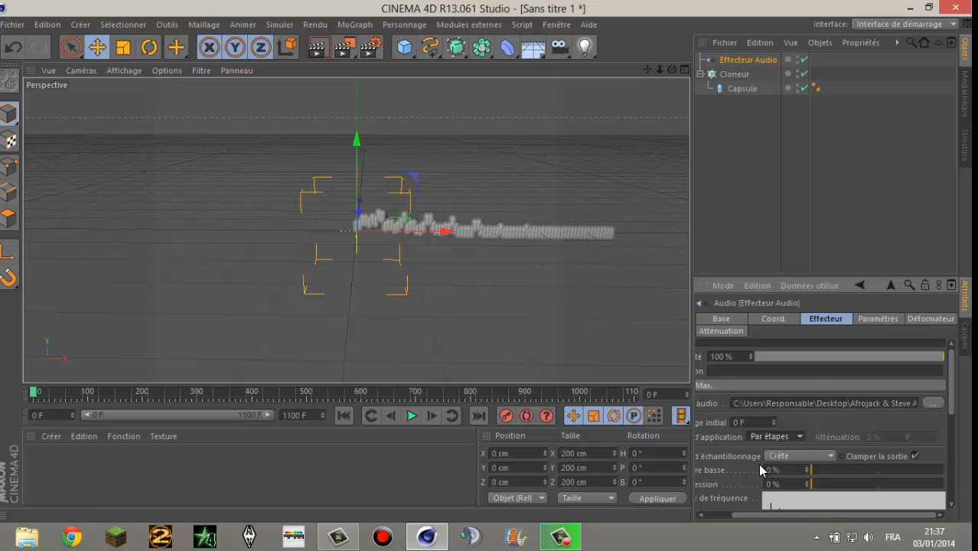
{"action": "left_click", "coordinate": [412, 415]}
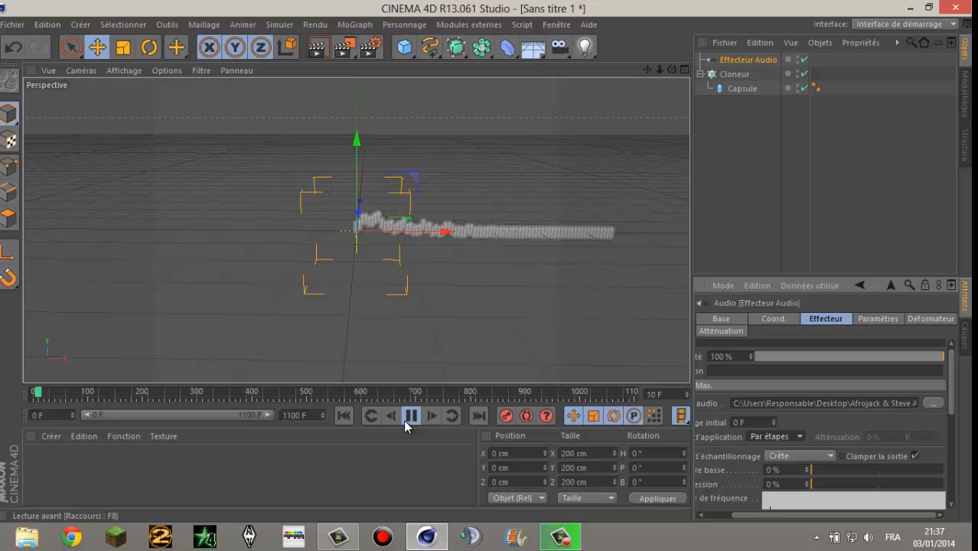
{"action": "left_click", "coordinate": [411, 415]}
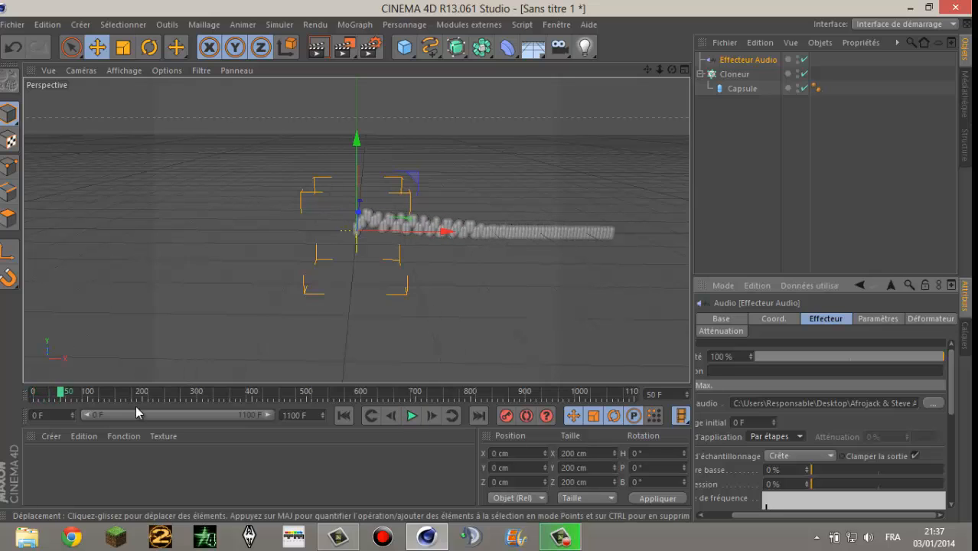
{"action": "left_click_drag", "start_coordinate": [61, 394], "coordinate": [2, 408]}
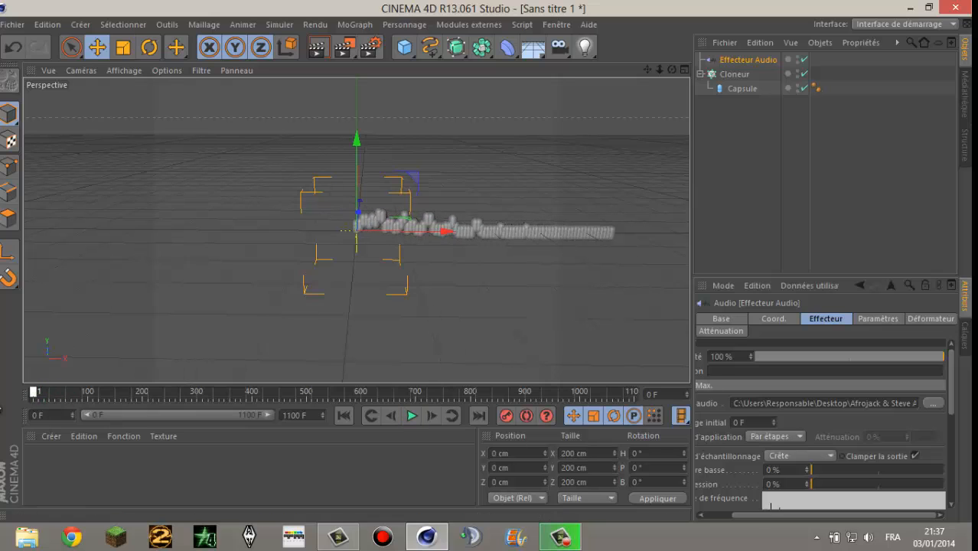
Step: Add a Corps rigide simulation property to the Capsule object
{"action": "left_click", "coordinate": [719, 169]}
{"action": "left_click", "coordinate": [731, 90]}
{"action": "right_click", "coordinate": [732, 90]}
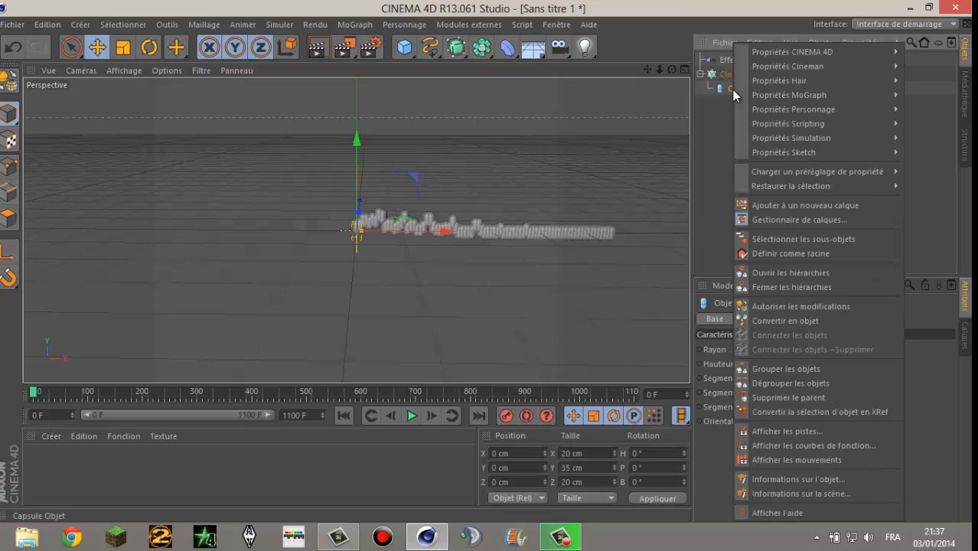
{"action": "mouse_move", "coordinate": [772, 137]}
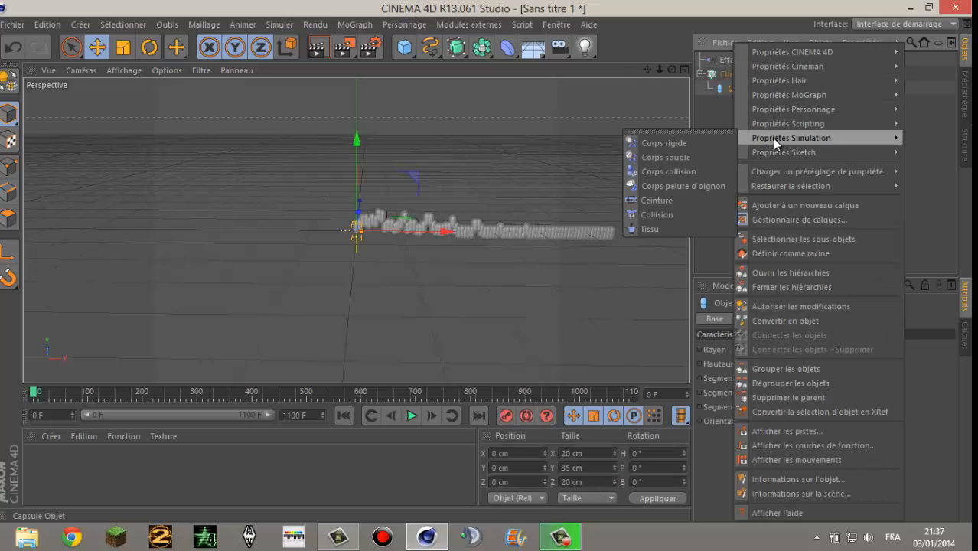
{"action": "left_click", "coordinate": [716, 147]}
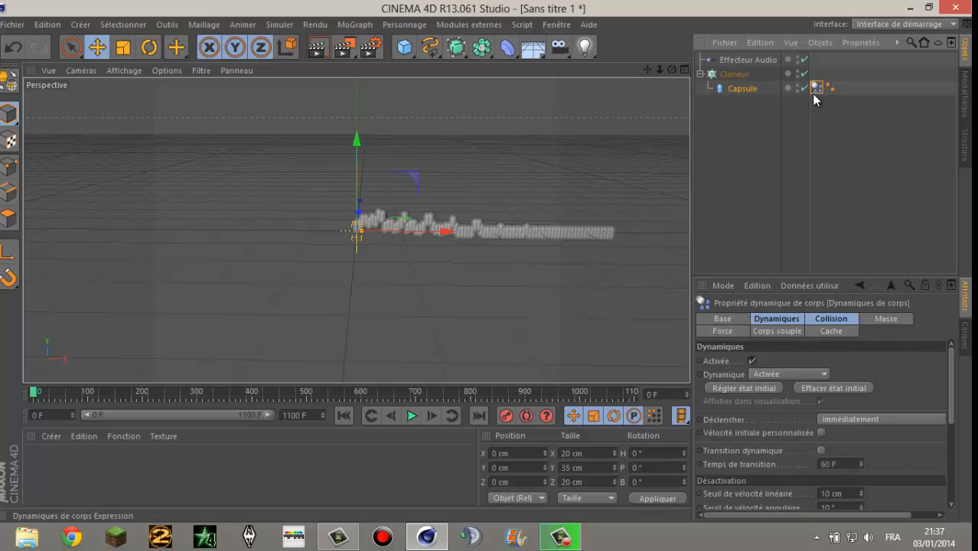
Step: Set the rigid body's Force values to Suivre position 5 and Suivre rotation 3, and play the simulation from frame 0
{"action": "left_click", "coordinate": [729, 329]}
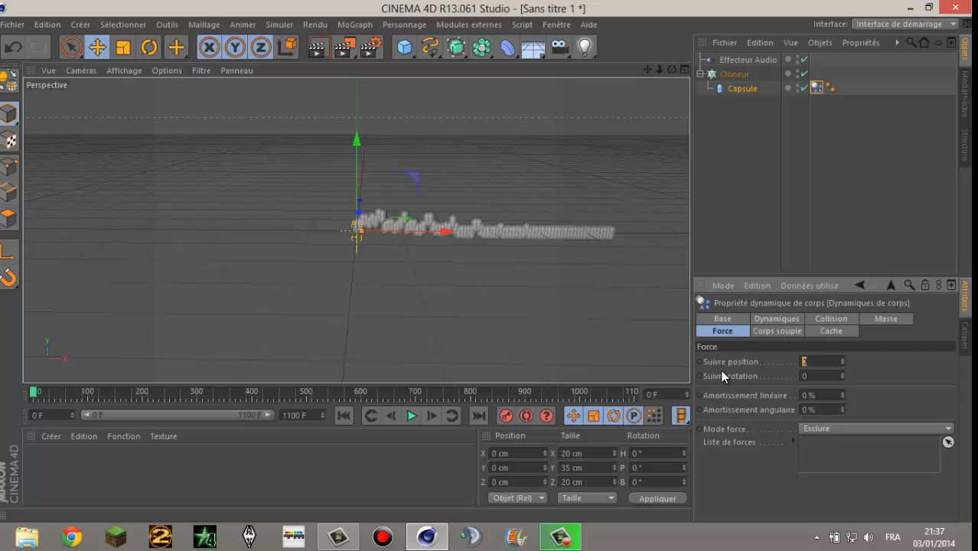
{"action": "key", "text": "BackSpace"}
{"action": "type", "text": "5"}
{"action": "type", "text": "3"}
{"action": "left_click", "coordinate": [37, 396]}
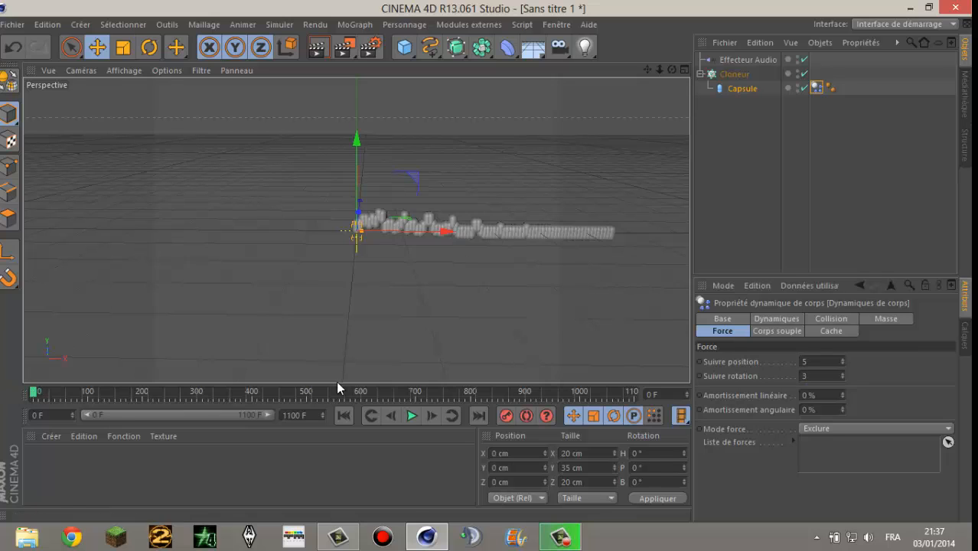
{"action": "left_click", "coordinate": [417, 417]}
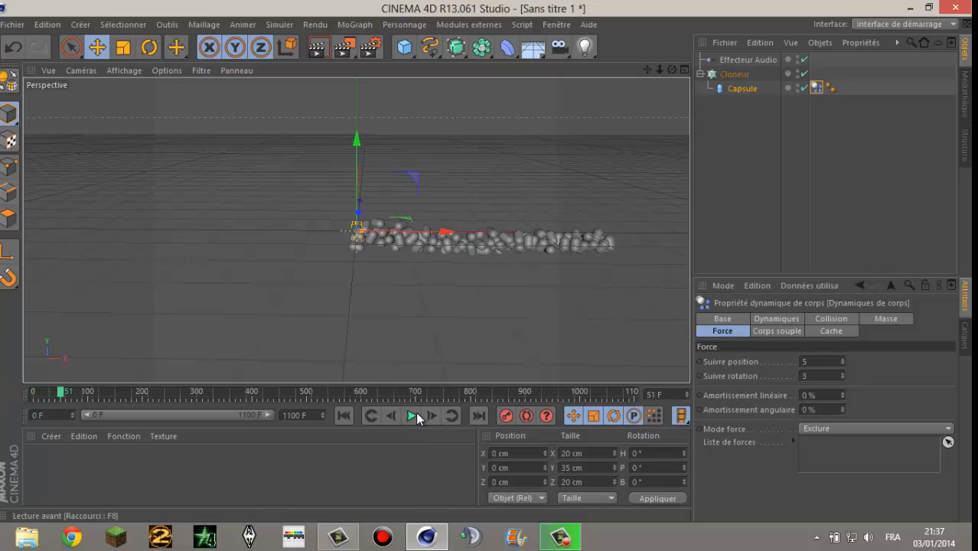
Step: Enable the Echelle transformation in the Audio effector's parameters
{"action": "left_click", "coordinate": [742, 86]}
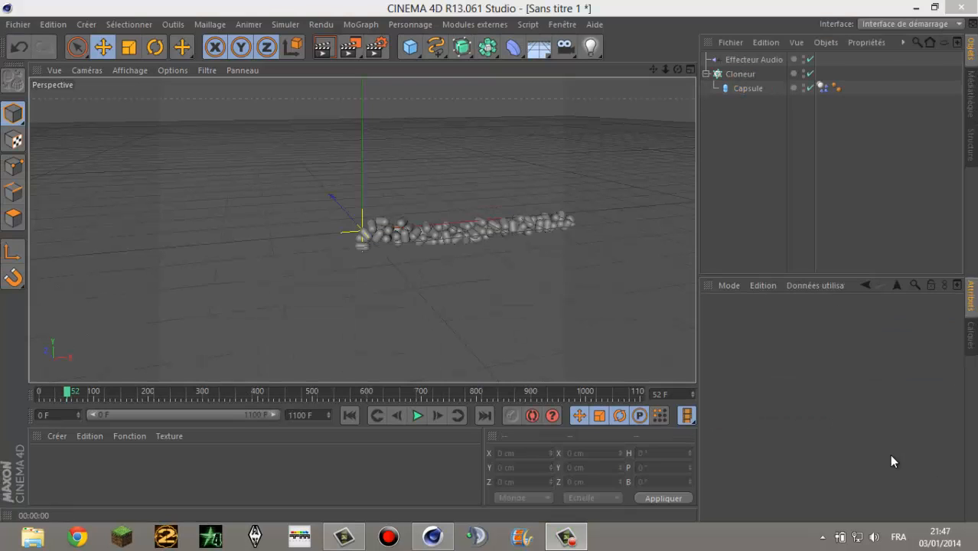
{"action": "left_click", "coordinate": [760, 60]}
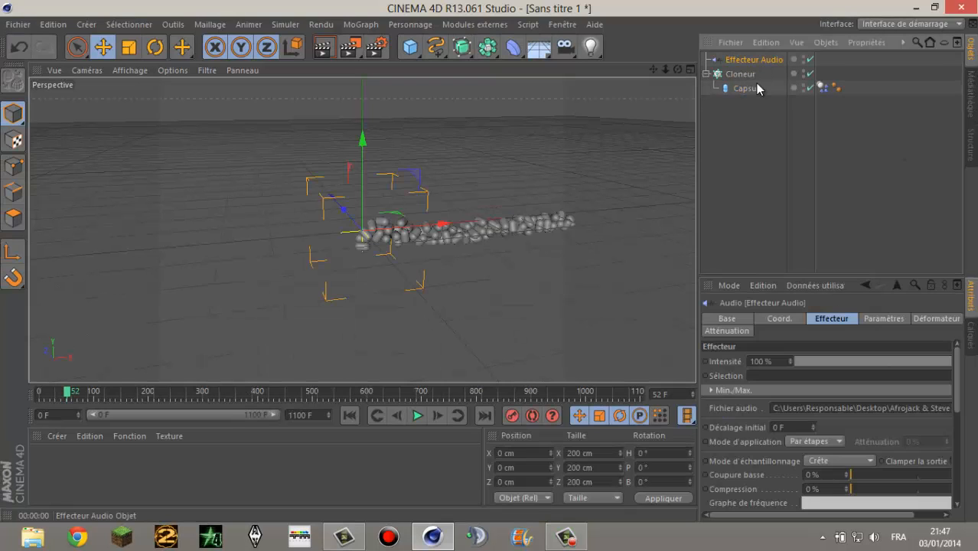
{"action": "left_click", "coordinate": [886, 319]}
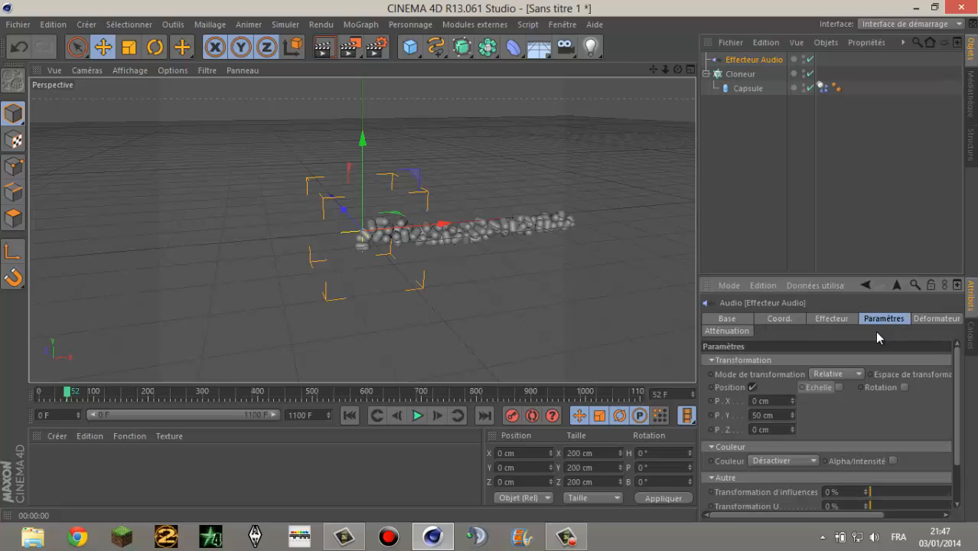
{"action": "left_click", "coordinate": [841, 387]}
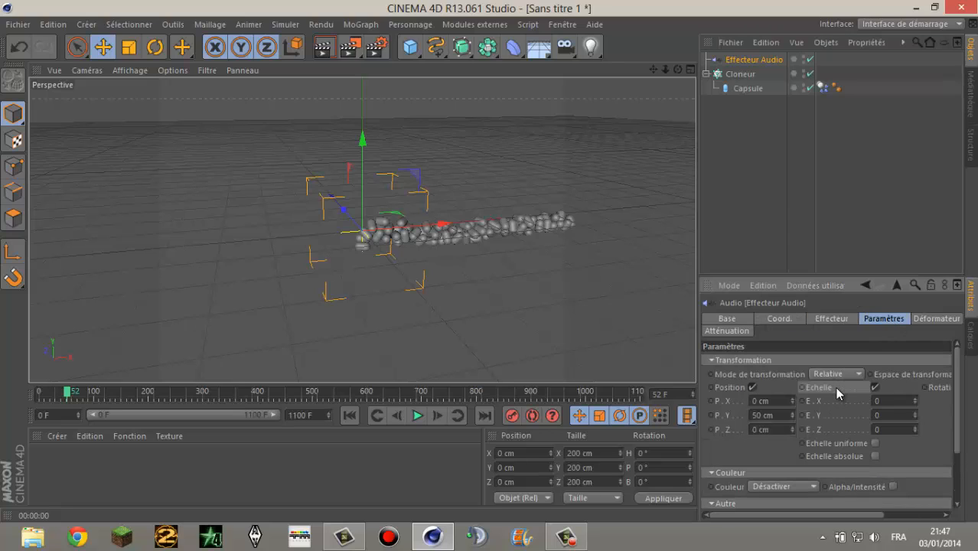
Step: Enable Echelle uniforme with a scale of 5 in the Audio effector, preview the animation, and move to frame 830
{"action": "left_click", "coordinate": [873, 443]}
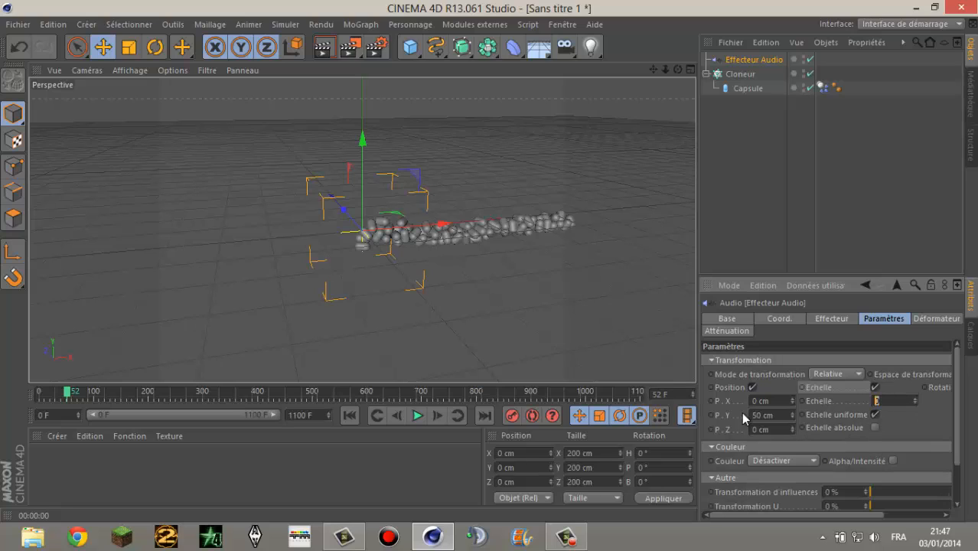
{"action": "type", "text": "5"}
{"action": "left_click", "coordinate": [419, 415]}
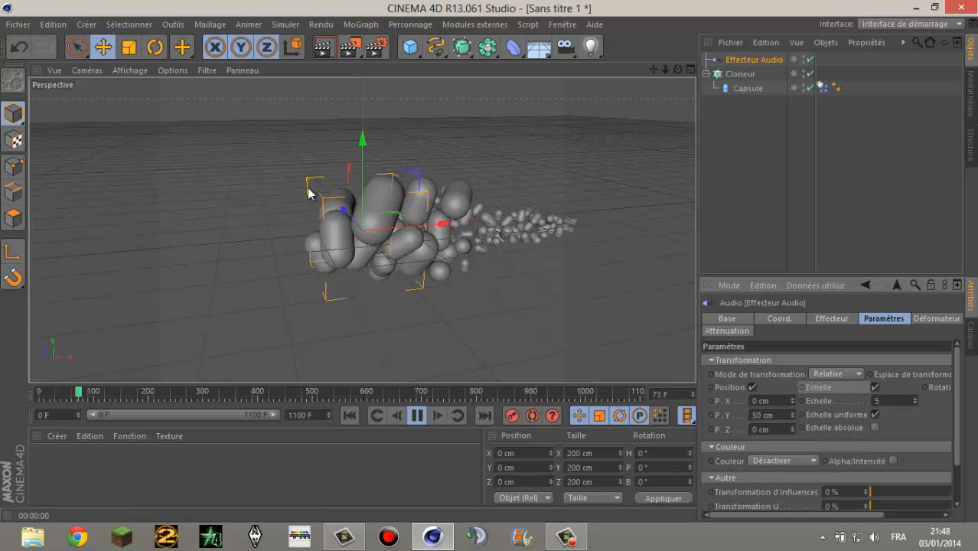
{"action": "key", "text": "F8"}
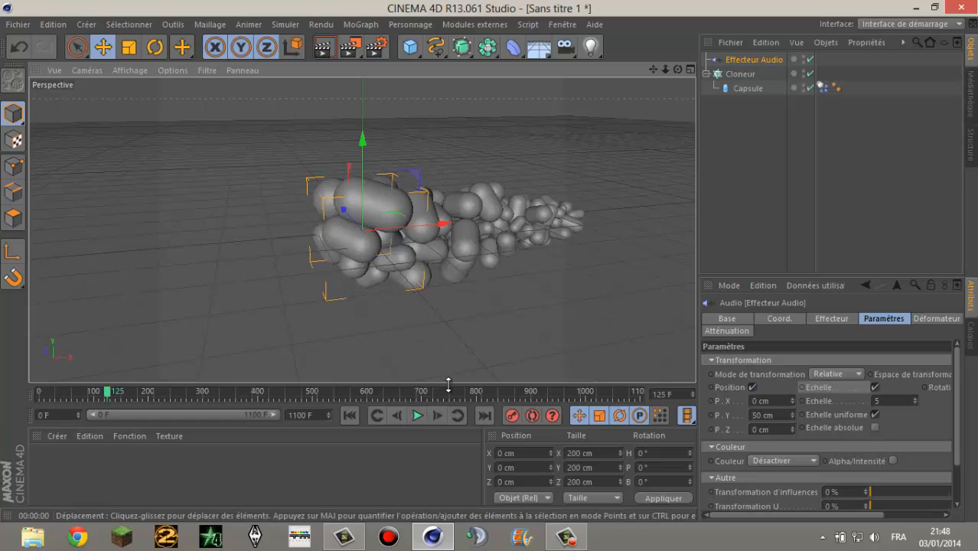
{"action": "left_click", "coordinate": [447, 392]}
{"action": "left_click", "coordinate": [492, 392]}
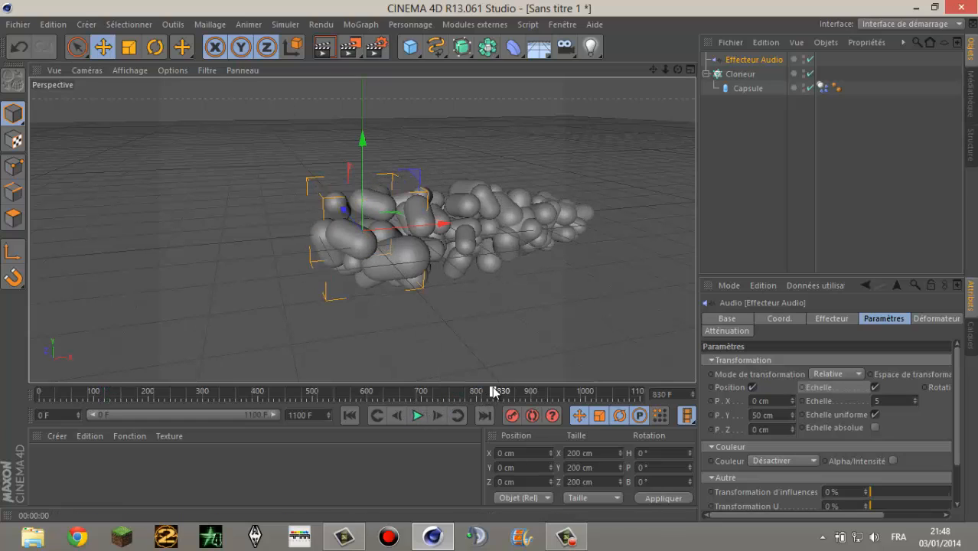
Step: Set the Audio effector's Couleur mode to Activer
{"action": "left_click", "coordinate": [673, 79]}
{"action": "left_click_drag", "start_coordinate": [676, 69], "coordinate": [489, 262]}
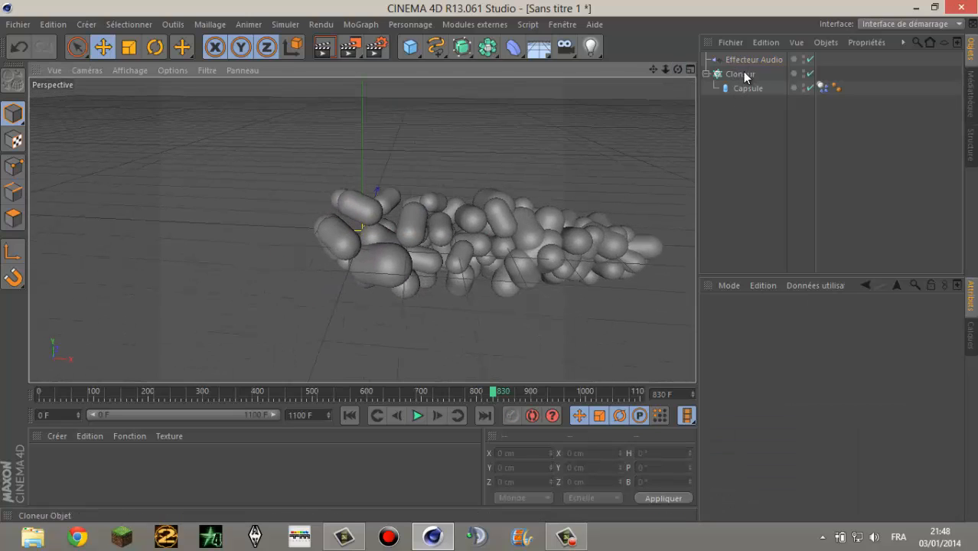
{"action": "left_click", "coordinate": [740, 61]}
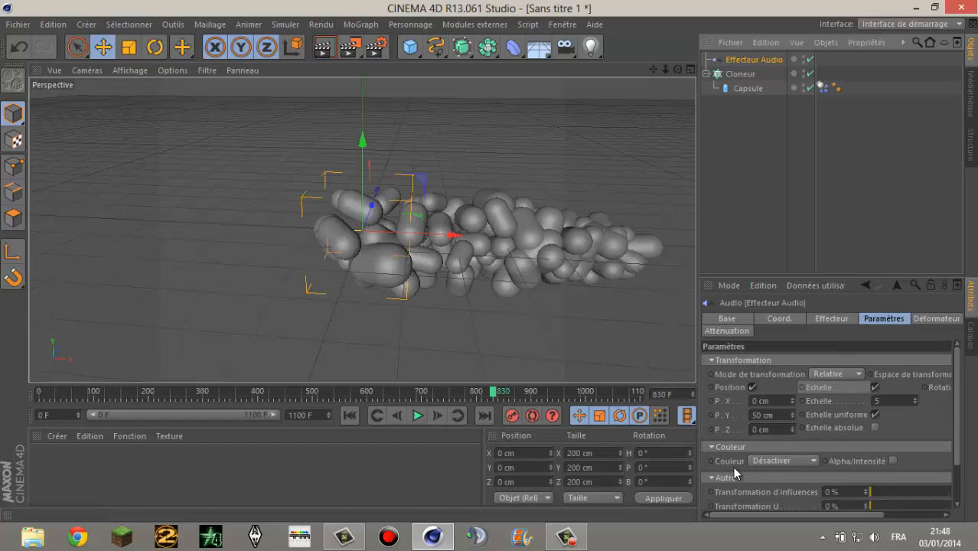
{"action": "left_click", "coordinate": [768, 461]}
{"action": "left_click", "coordinate": [767, 475]}
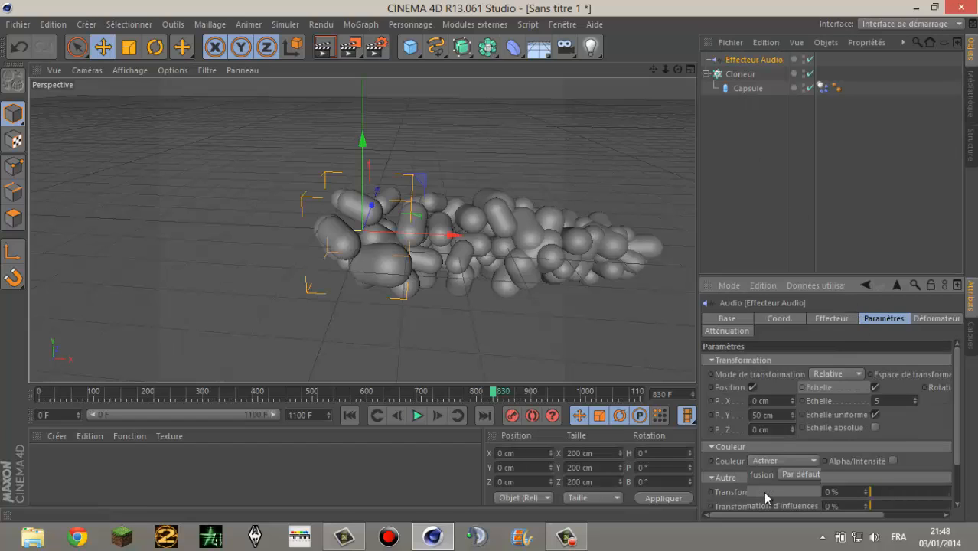
Step: Set the starting colour of the Audio effector's Couleur de fréquence gradient to pure red (255, 0, 0)
{"action": "left_click", "coordinate": [833, 320]}
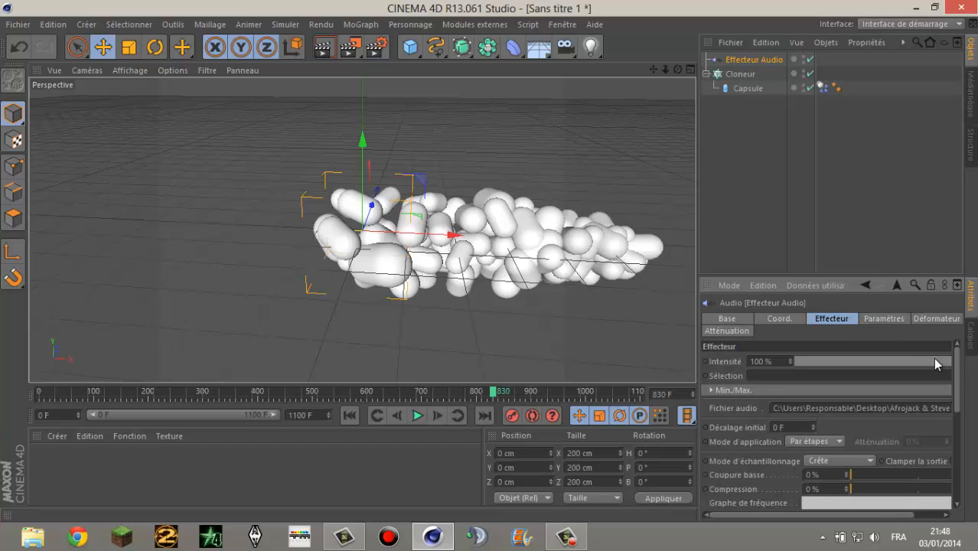
{"action": "left_click_drag", "start_coordinate": [957, 385], "coordinate": [954, 482]}
{"action": "double_click", "coordinate": [804, 444]}
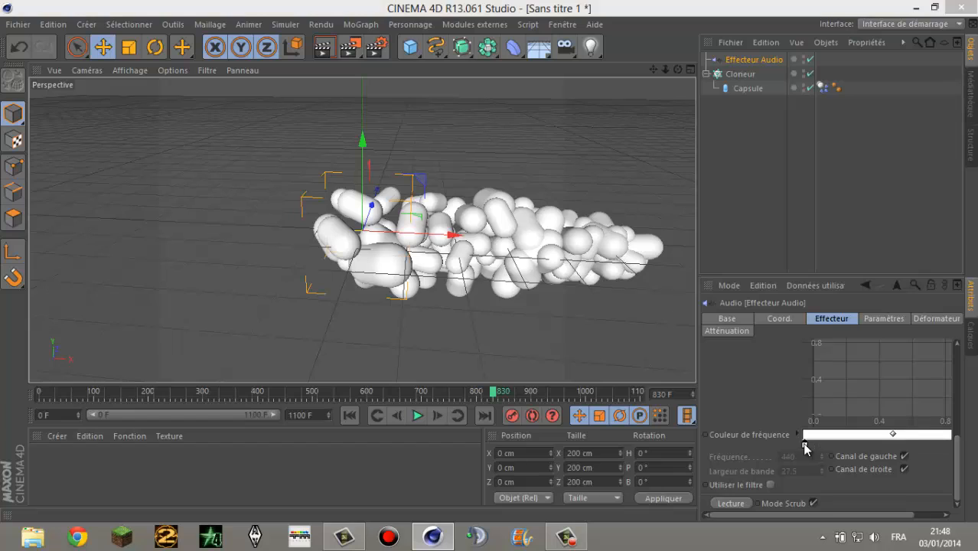
{"action": "left_click_drag", "start_coordinate": [780, 409], "coordinate": [811, 390]}
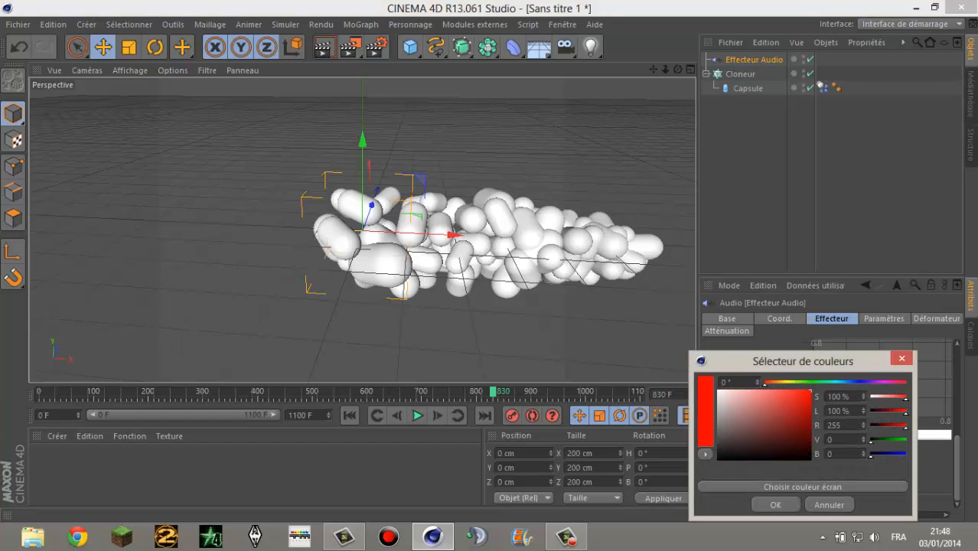
{"action": "left_click", "coordinate": [774, 503]}
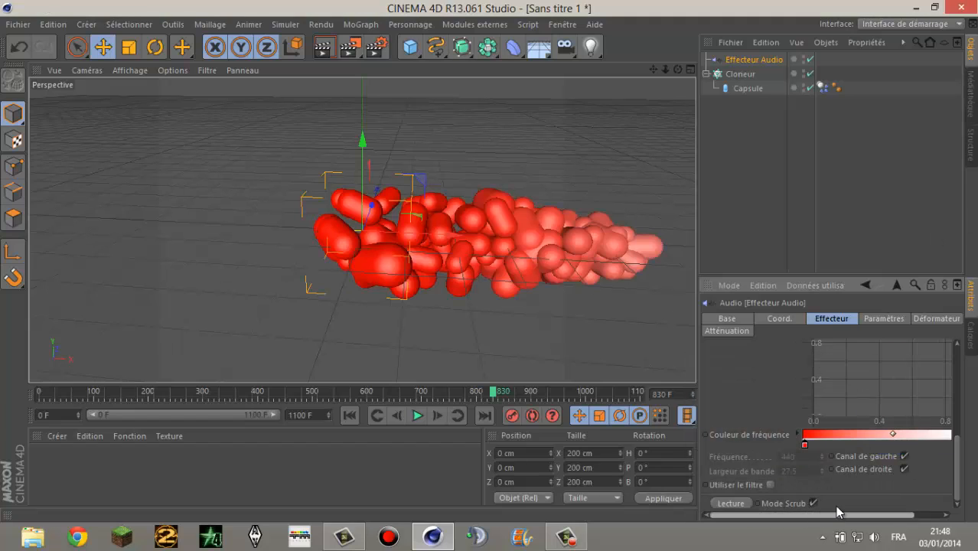
Step: Set the end colour of the Couleur de fréquence gradient to black
{"action": "left_click_drag", "start_coordinate": [840, 515], "coordinate": [874, 514]}
{"action": "double_click", "coordinate": [948, 445]}
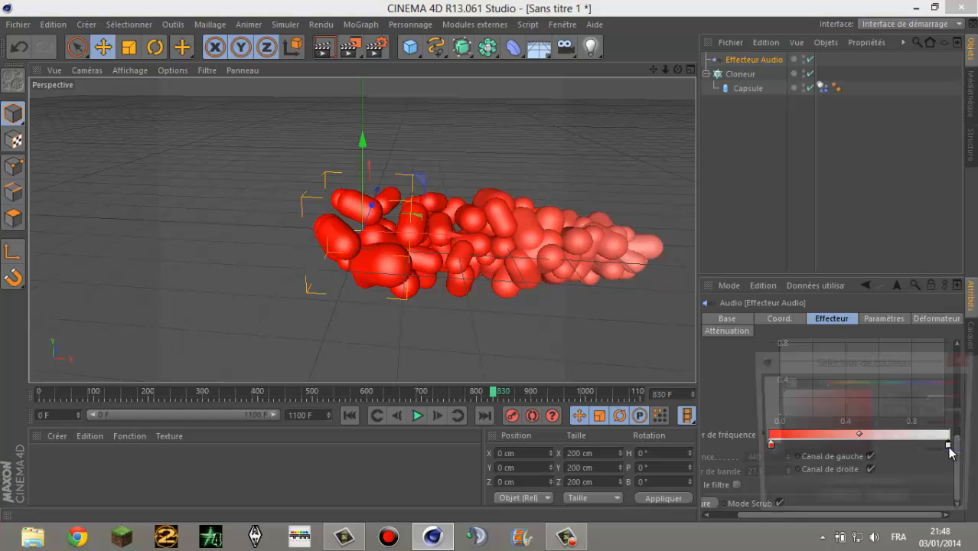
{"action": "left_click", "coordinate": [769, 462]}
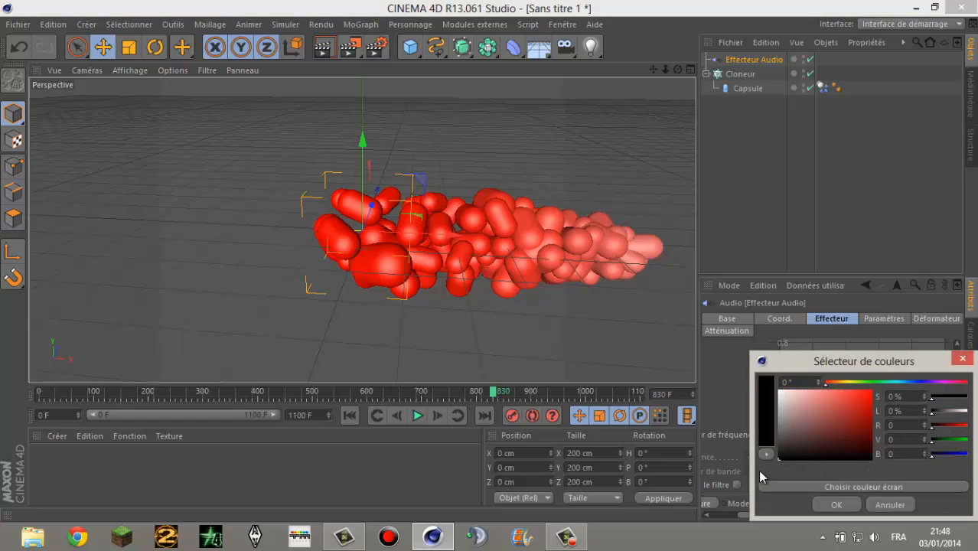
{"action": "left_click", "coordinate": [836, 504]}
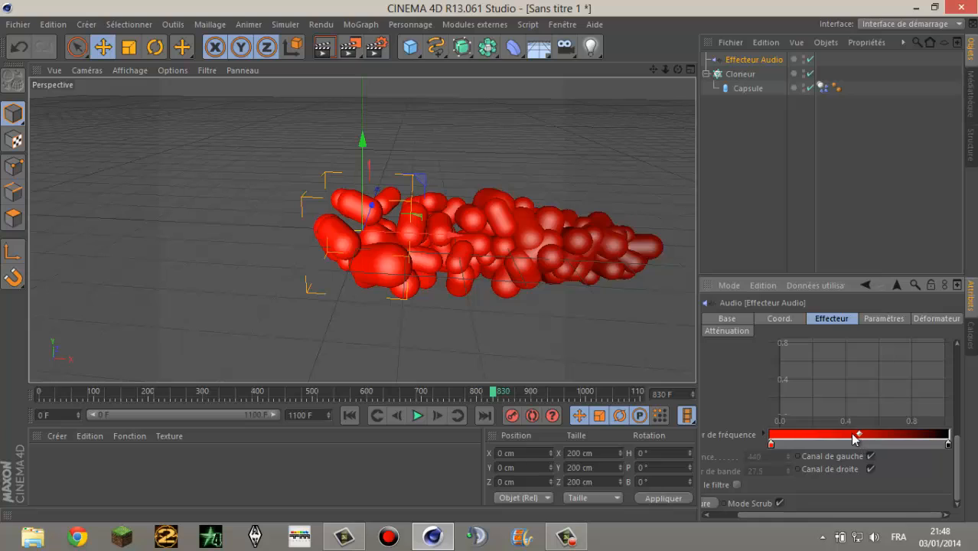
Step: Shift the frequency gradient's midpoint towards the red end and render the perspective view
{"action": "left_click_drag", "start_coordinate": [854, 438], "coordinate": [816, 443]}
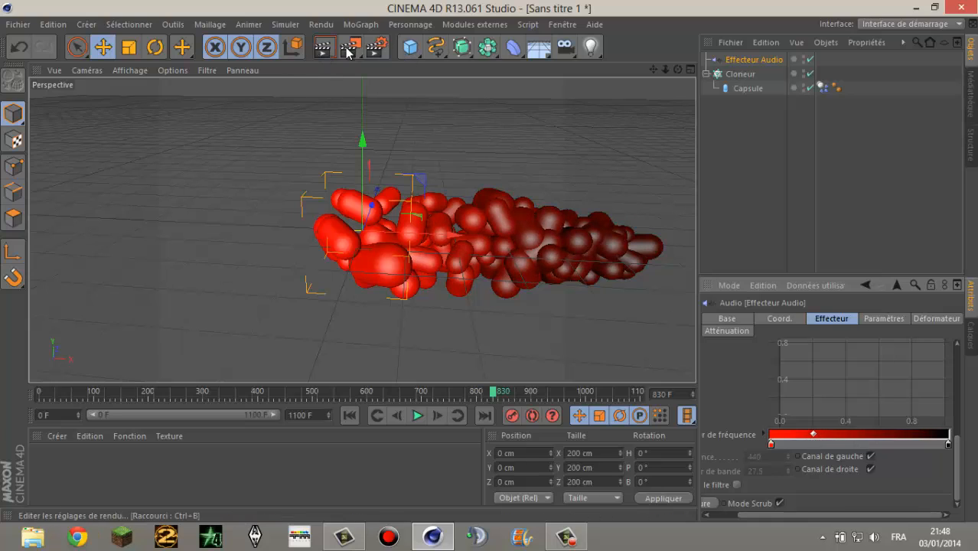
{"action": "left_click", "coordinate": [321, 48]}
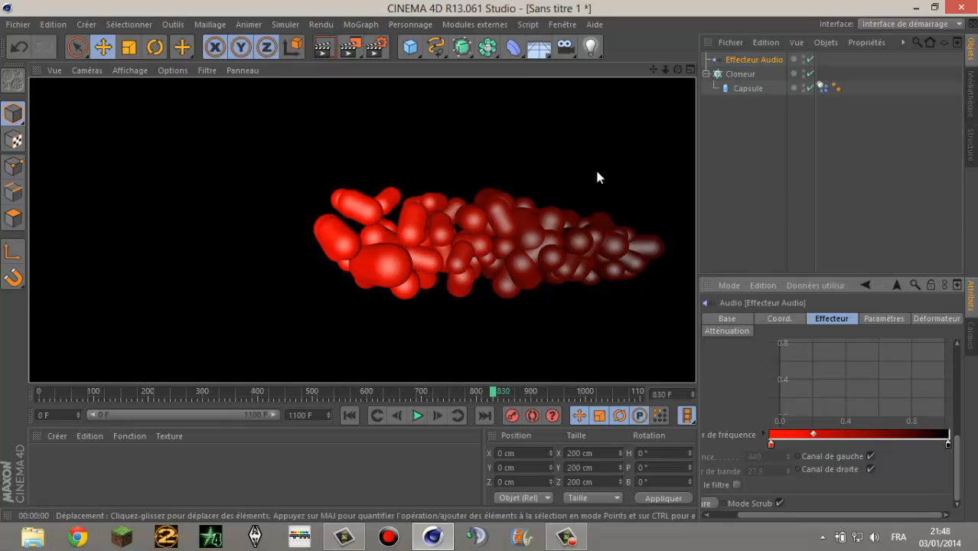
{"action": "left_click", "coordinate": [487, 261]}
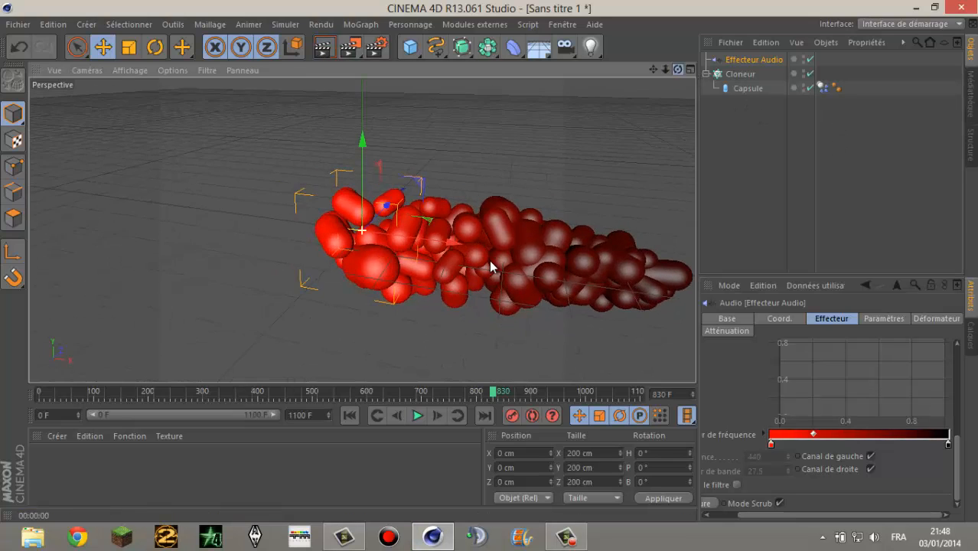
Step: Create a new material and load the MoGraph Matière Couleur shader as its Couleur texture
{"action": "double_click", "coordinate": [211, 471]}
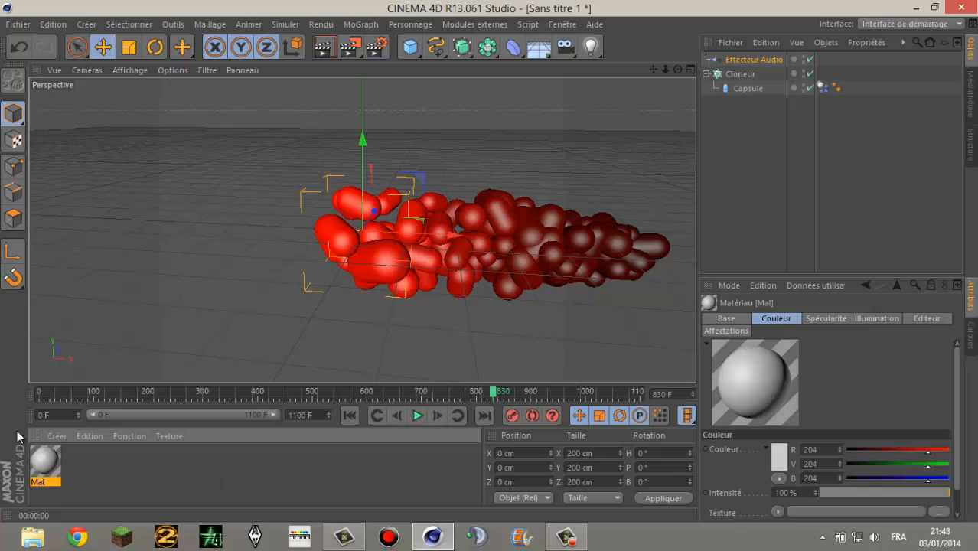
{"action": "double_click", "coordinate": [46, 468]}
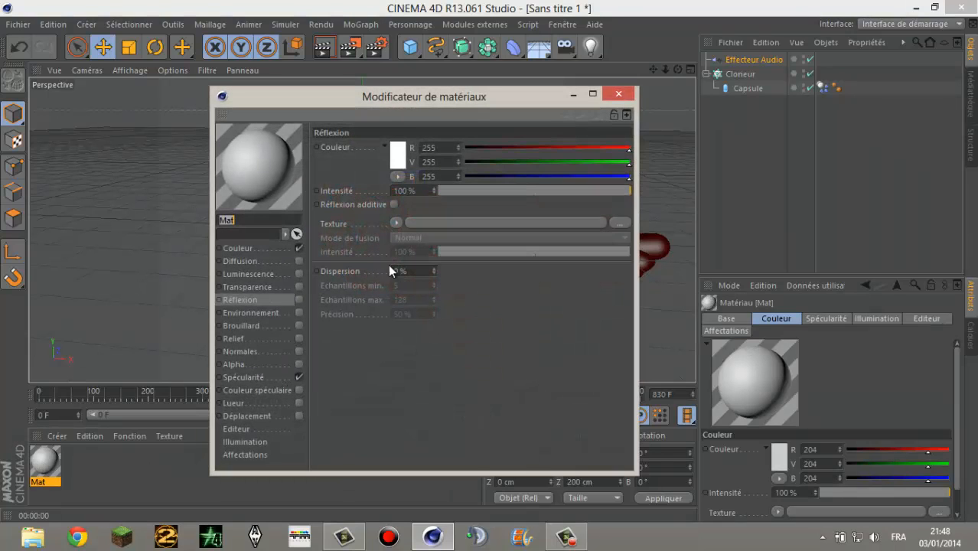
{"action": "left_click", "coordinate": [283, 250]}
{"action": "left_click", "coordinate": [389, 211]}
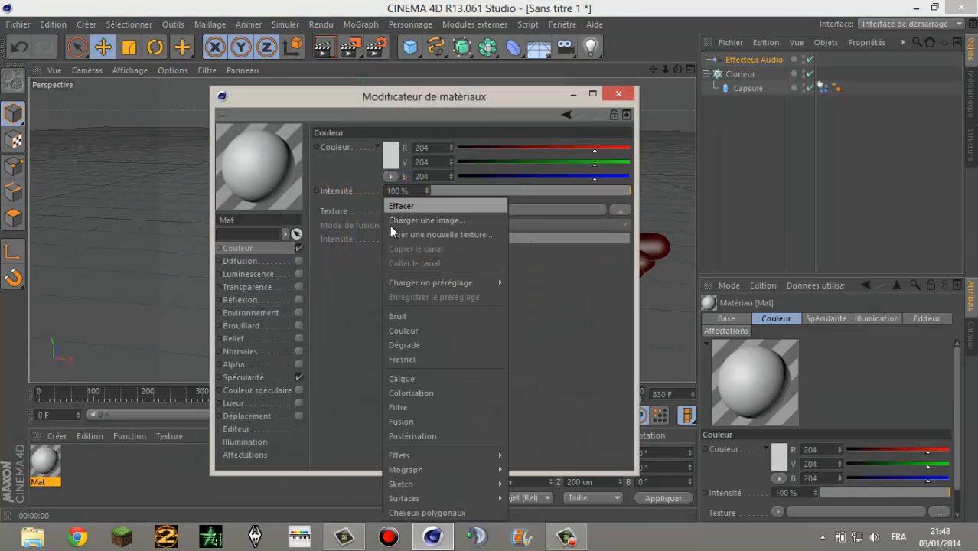
{"action": "mouse_move", "coordinate": [433, 452]}
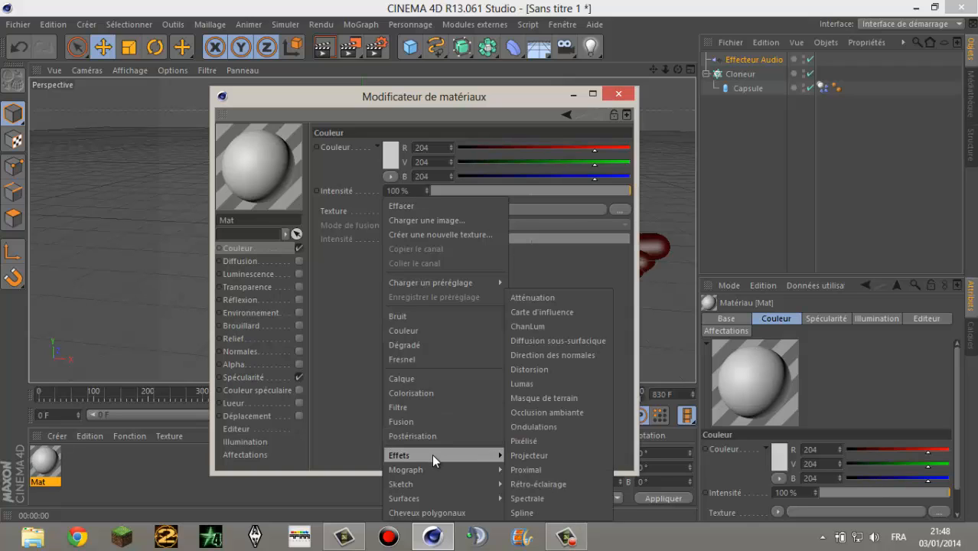
{"action": "left_click", "coordinate": [541, 470]}
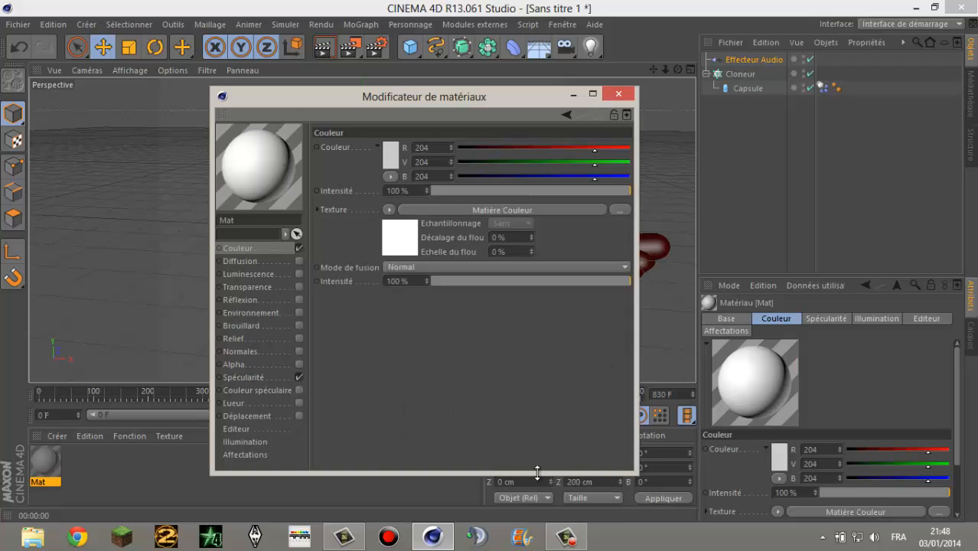
Step: Disable the material's Spécularité channel and enable Réflexion with an intensity of 30%
{"action": "left_click", "coordinate": [299, 377]}
{"action": "left_click", "coordinate": [258, 299]}
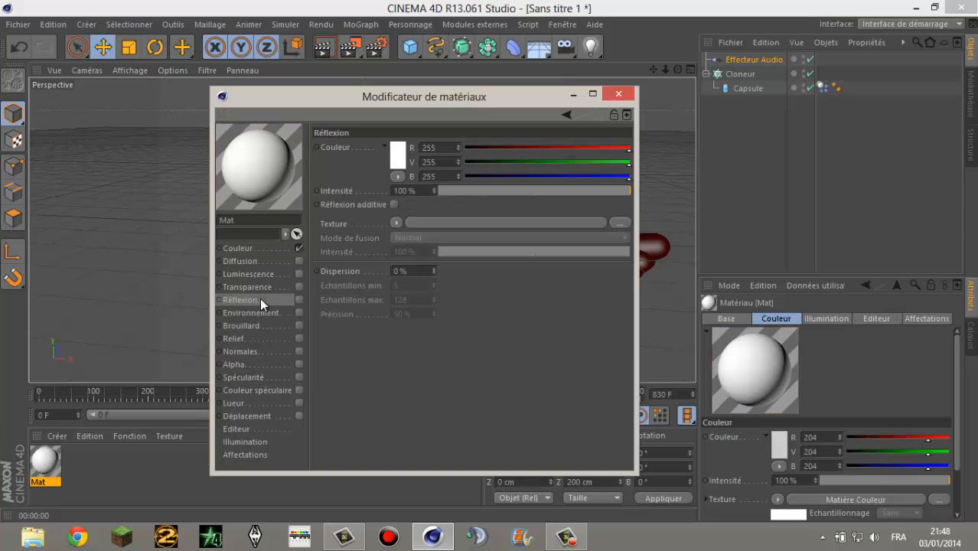
{"action": "left_click", "coordinate": [300, 299]}
{"action": "left_click_drag", "start_coordinate": [512, 193], "coordinate": [476, 193]}
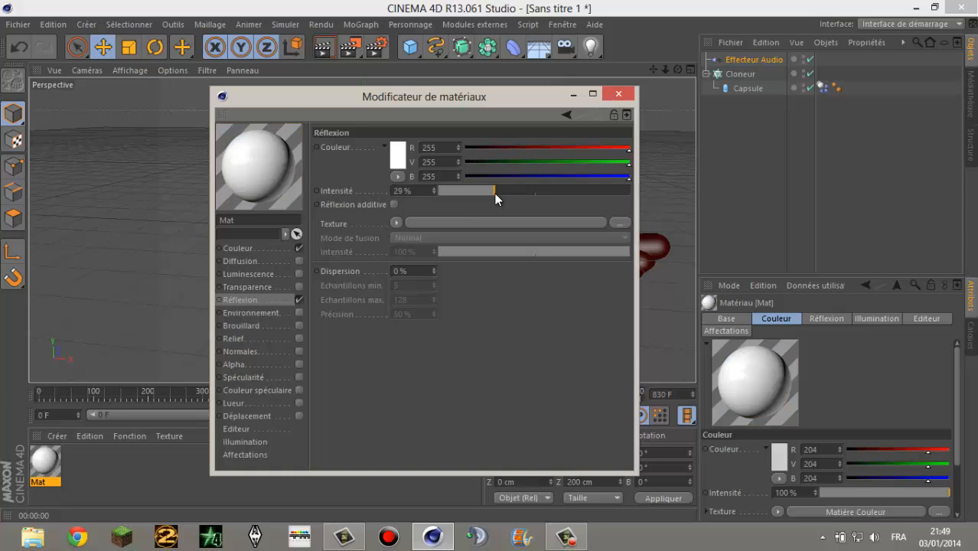
{"action": "left_click", "coordinate": [496, 194]}
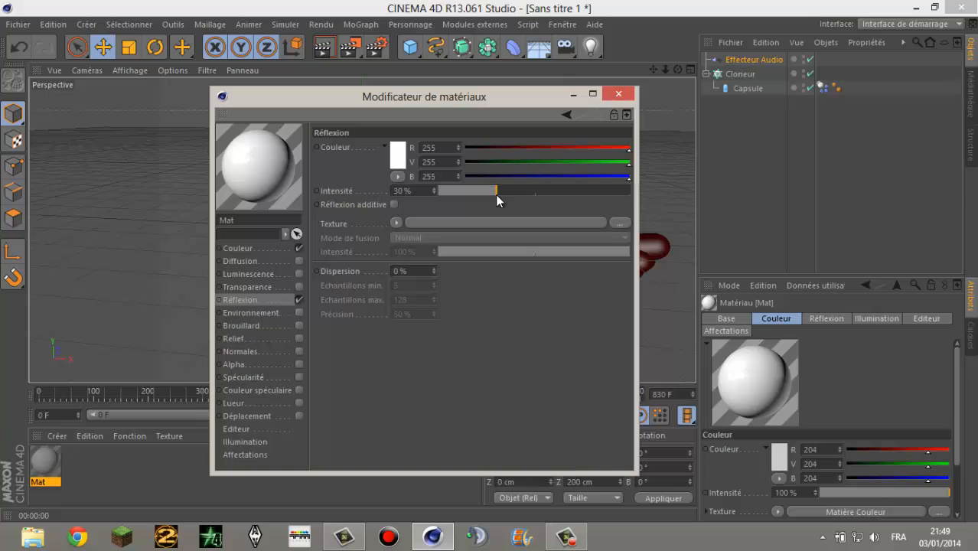
Step: Load a Fresnel texture into the Réflexion channel at 30% texture intensity and close the material editor
{"action": "left_click", "coordinate": [392, 222]}
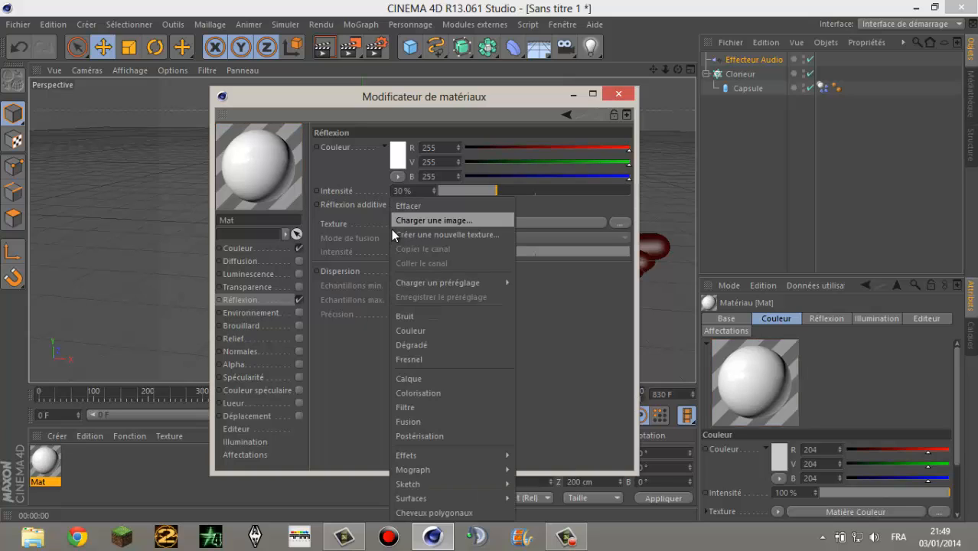
{"action": "left_click", "coordinate": [415, 353]}
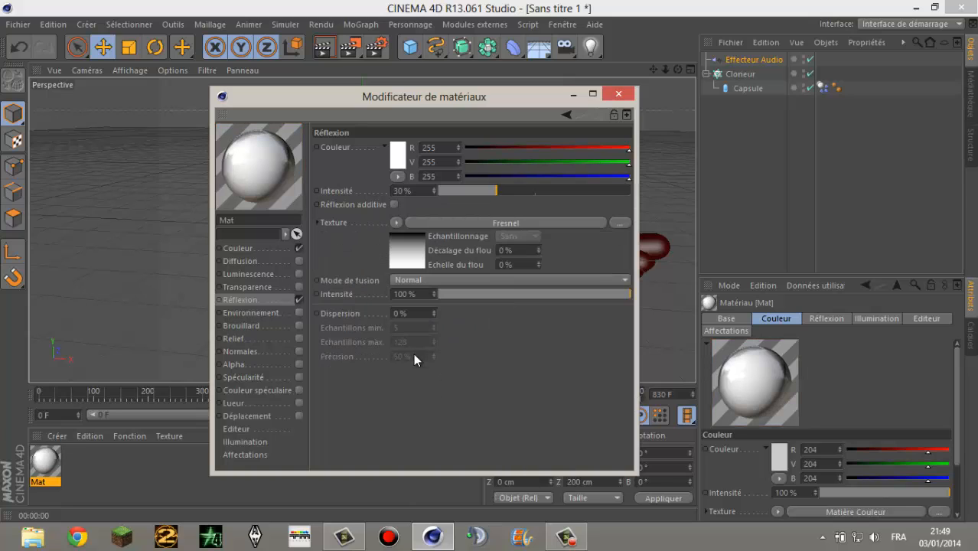
{"action": "left_click", "coordinate": [474, 294]}
{"action": "left_click_drag", "start_coordinate": [475, 293], "coordinate": [487, 298]}
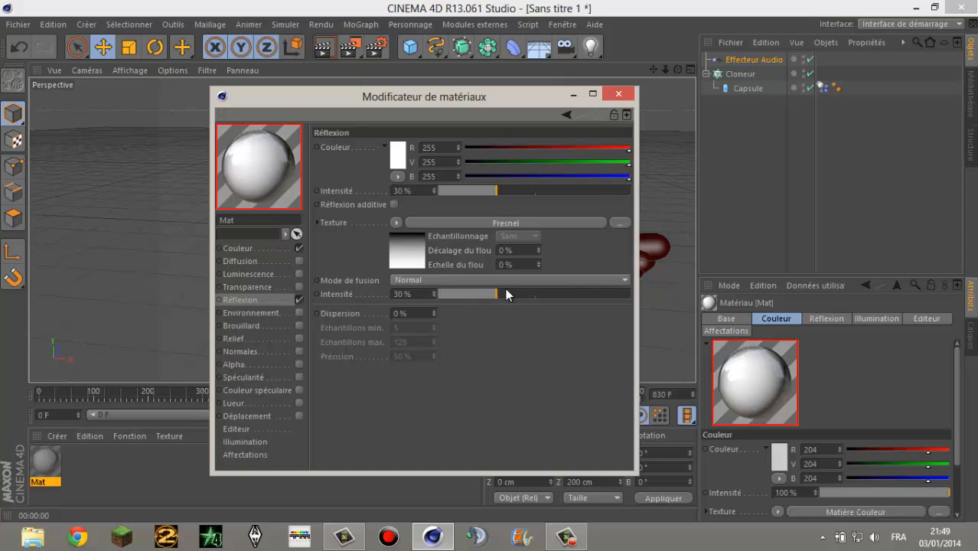
{"action": "left_click", "coordinate": [619, 93]}
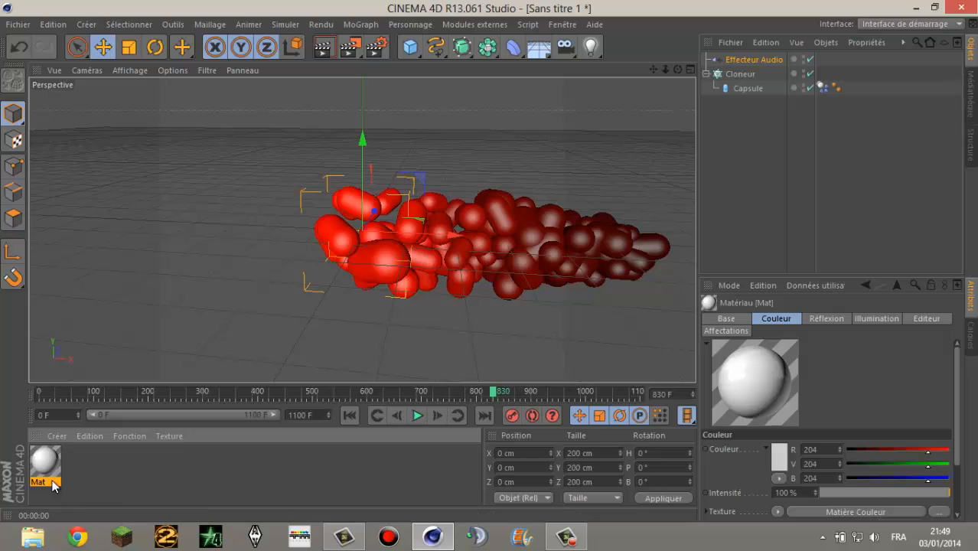
Step: Apply the material Mat to the Capsule object and render the perspective view
{"action": "left_click_drag", "start_coordinate": [51, 480], "coordinate": [756, 92]}
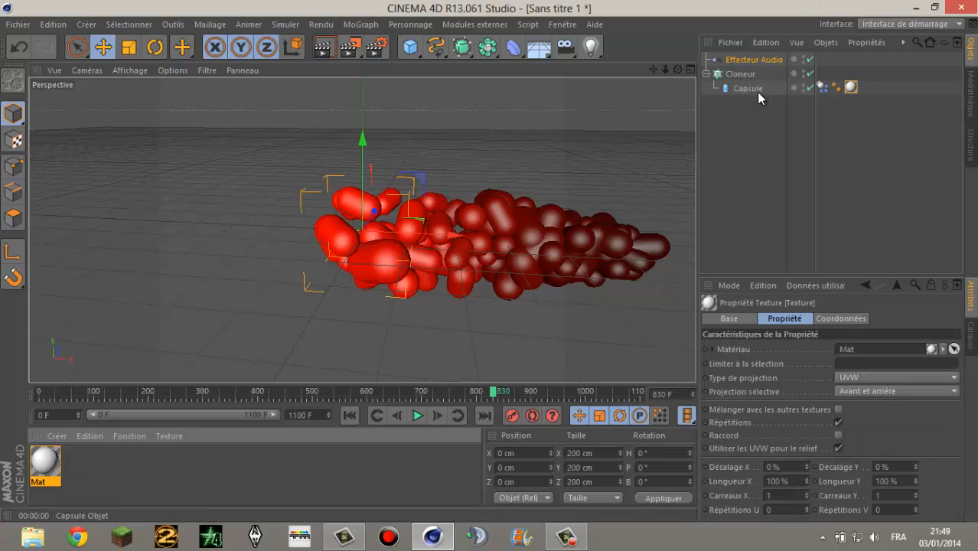
{"action": "left_click", "coordinate": [321, 47]}
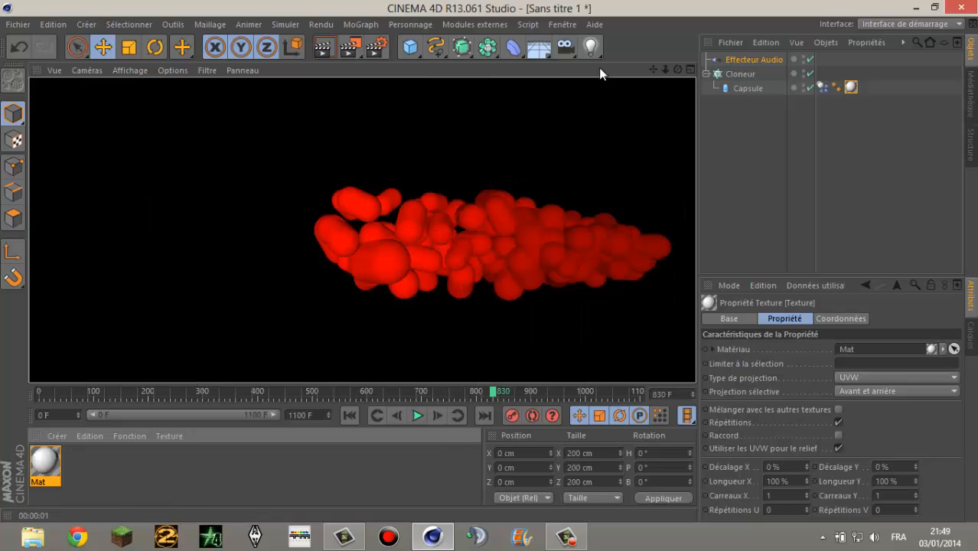
Step: Add a Sol floor object and lower it beneath the capsules to about -162 cm on Y
{"action": "left_click_drag", "start_coordinate": [652, 70], "coordinate": [482, 254]}
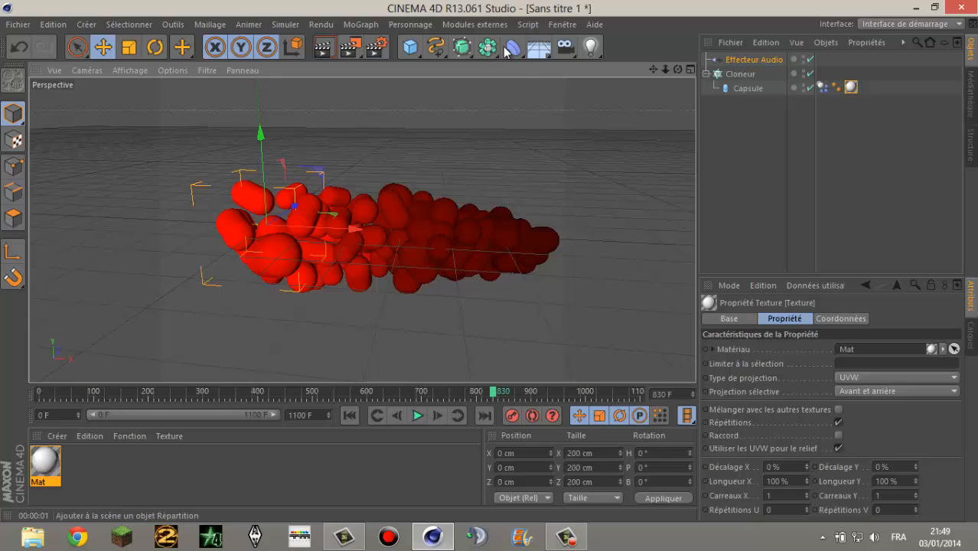
{"action": "left_click", "coordinate": [539, 48]}
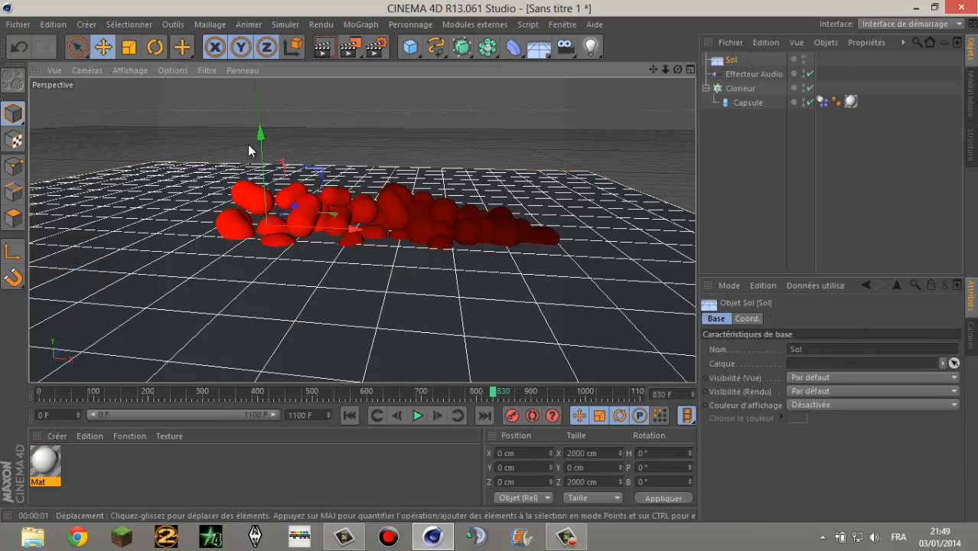
{"action": "left_click_drag", "start_coordinate": [261, 160], "coordinate": [264, 205]}
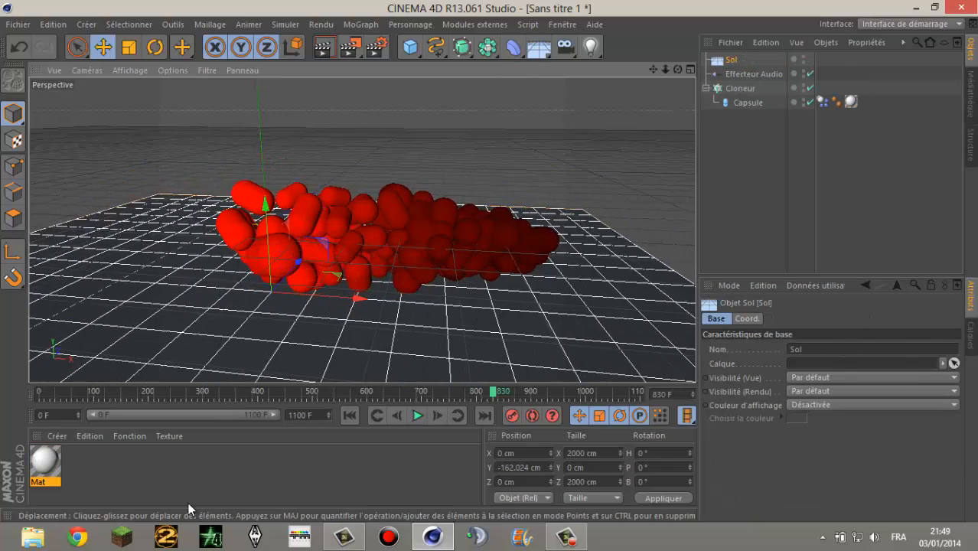
Step: Create a new material with the Luminescence channel enabled and apply it to the Sol floor
{"action": "double_click", "coordinate": [229, 490]}
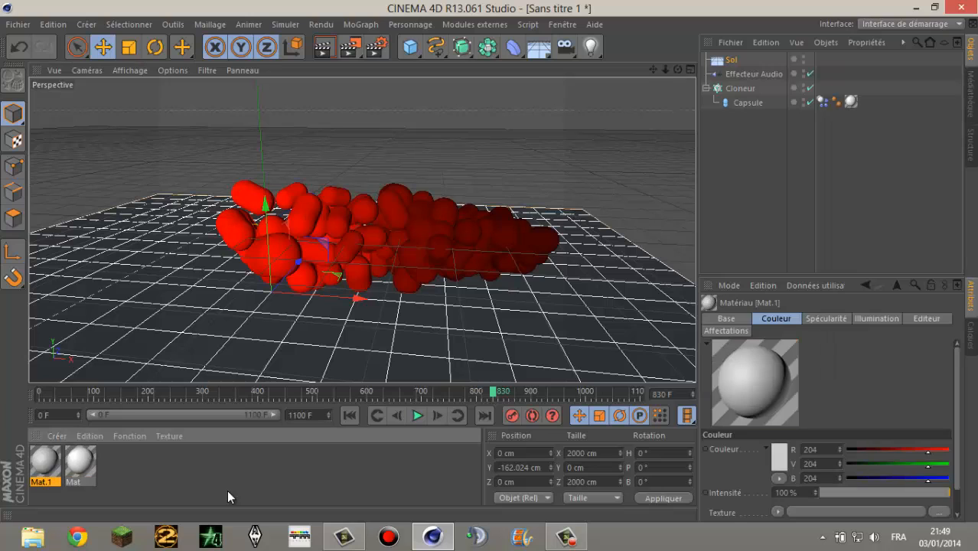
{"action": "double_click", "coordinate": [41, 460]}
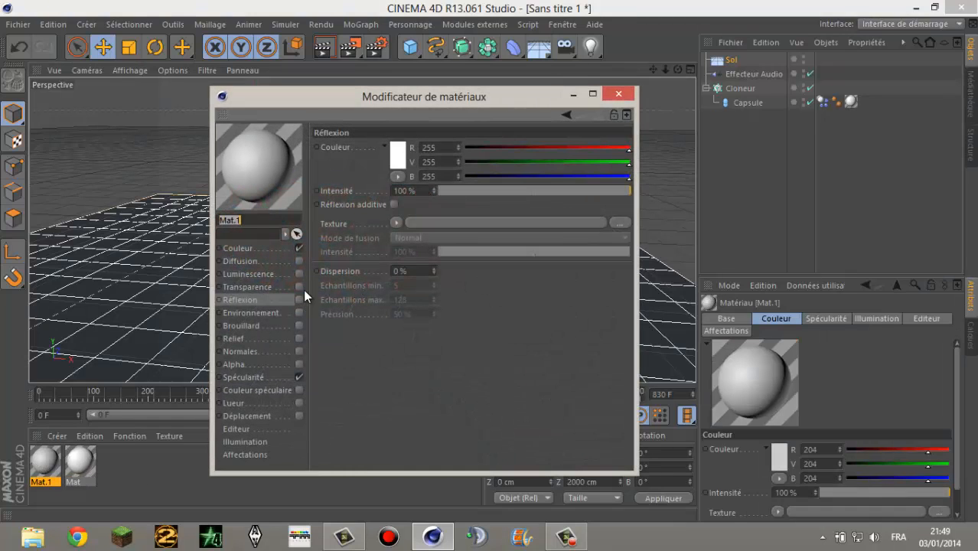
{"action": "left_click", "coordinate": [299, 273]}
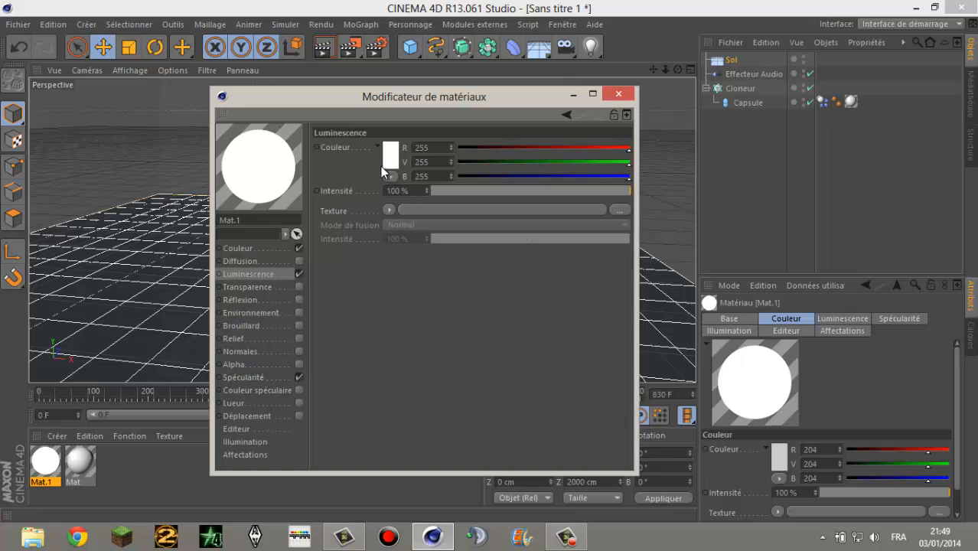
{"action": "left_click", "coordinate": [618, 93]}
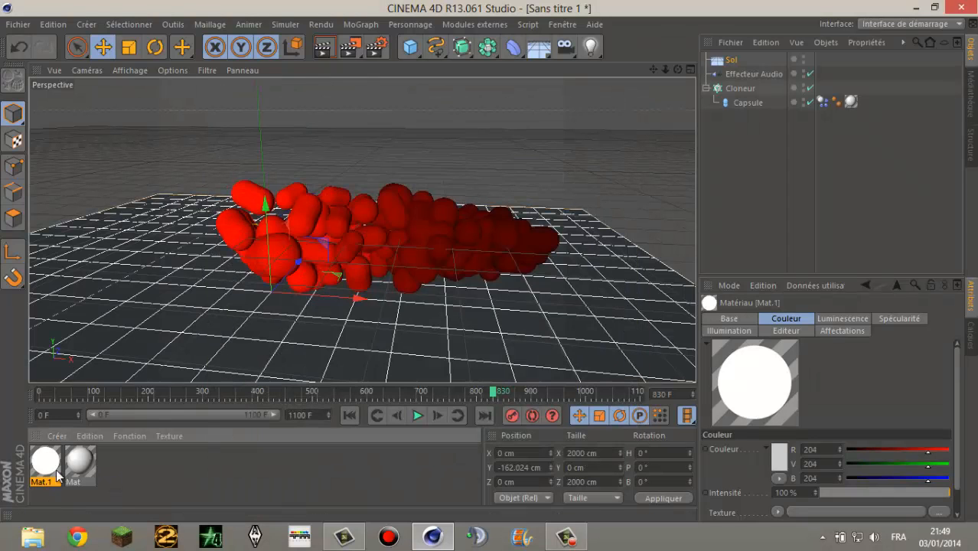
{"action": "left_click_drag", "start_coordinate": [105, 391], "coordinate": [131, 334]}
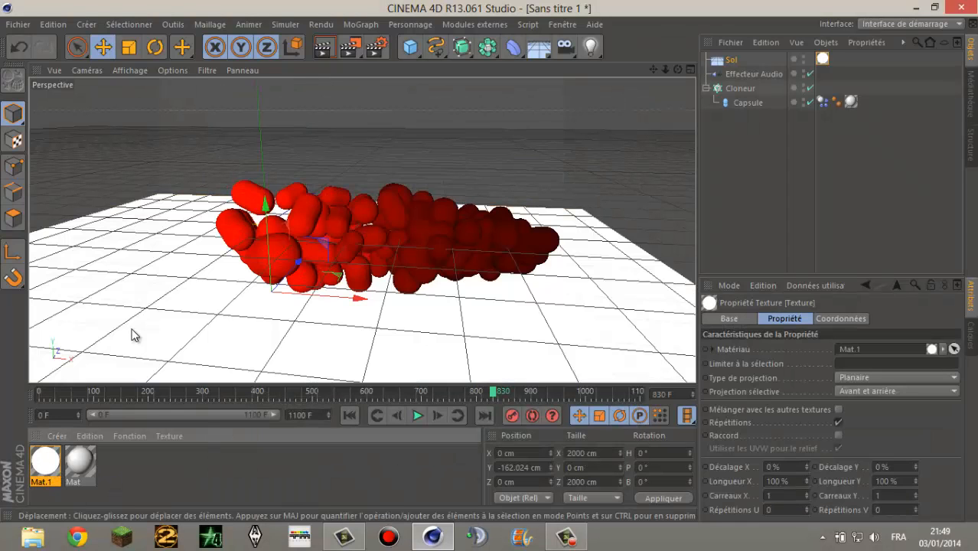
Step: Duplicate the floor, move the copy back to about 787 cm on Z and pitch it about 76° as a back wall
{"action": "key", "text": "ctrl+c"}
{"action": "key", "text": "ctrl+v"}
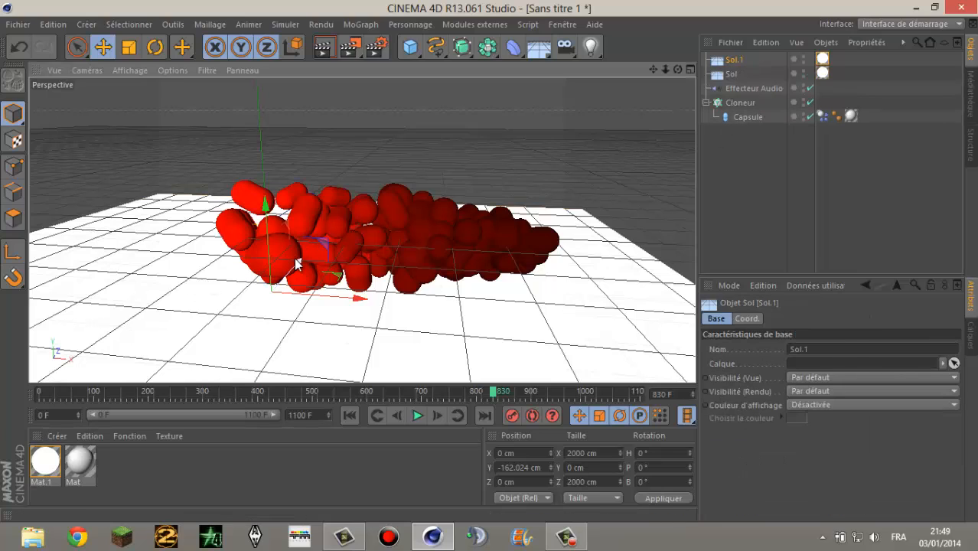
{"action": "left_click_drag", "start_coordinate": [295, 262], "coordinate": [321, 223]}
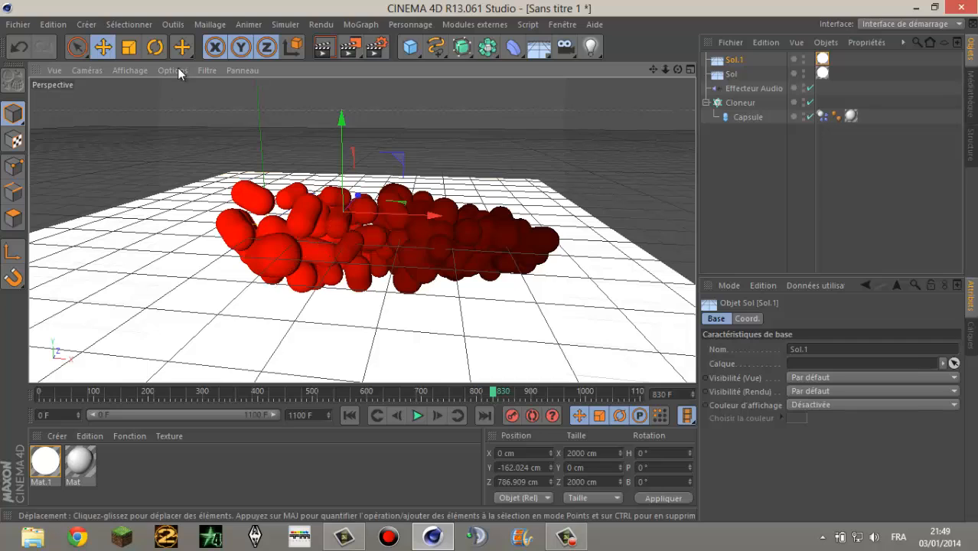
{"action": "left_click", "coordinate": [156, 46]}
{"action": "left_click_drag", "start_coordinate": [334, 181], "coordinate": [337, 254]}
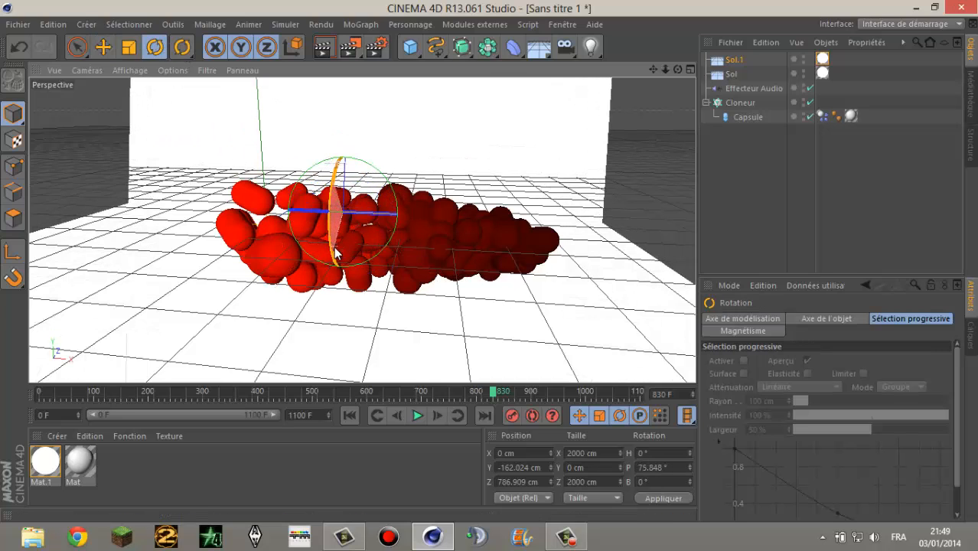
{"action": "left_click", "coordinate": [643, 97]}
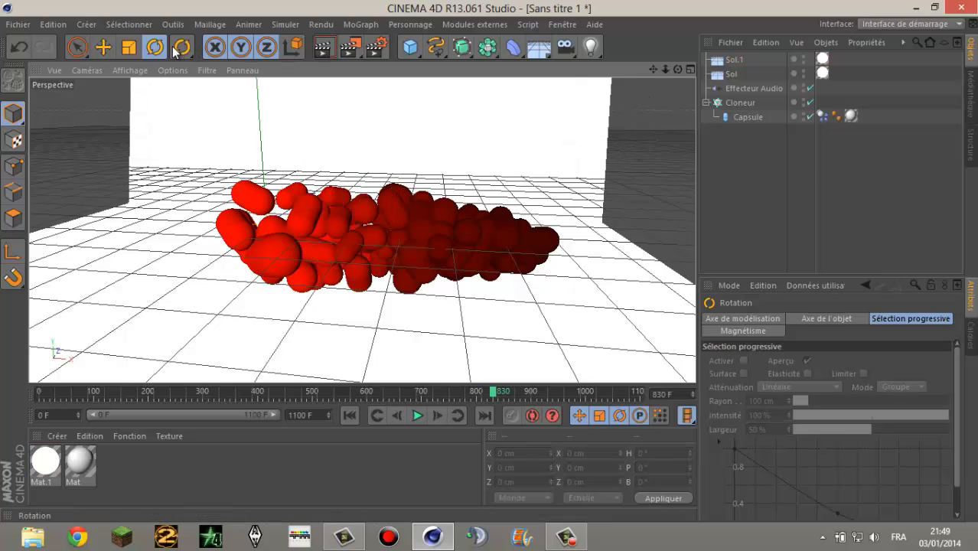
{"action": "left_click", "coordinate": [77, 47]}
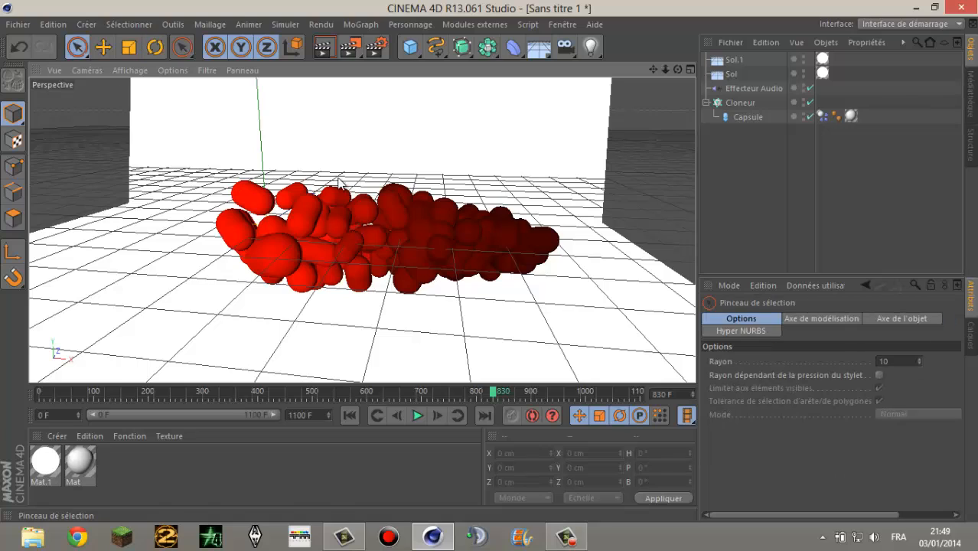
Step: Render the perspective view of the capsules against the white floor and wall from several angles
{"action": "left_click", "coordinate": [319, 52]}
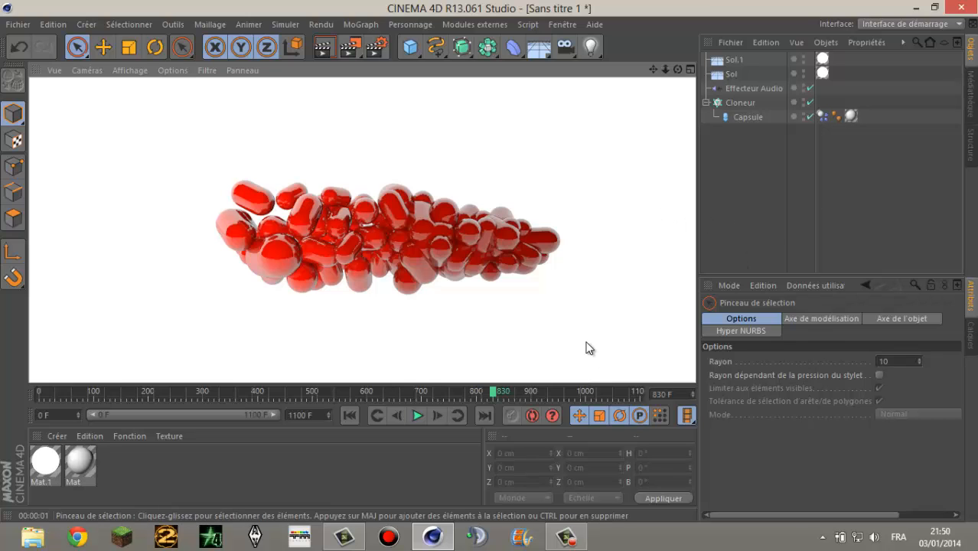
{"action": "left_click_drag", "start_coordinate": [678, 71], "coordinate": [492, 266]}
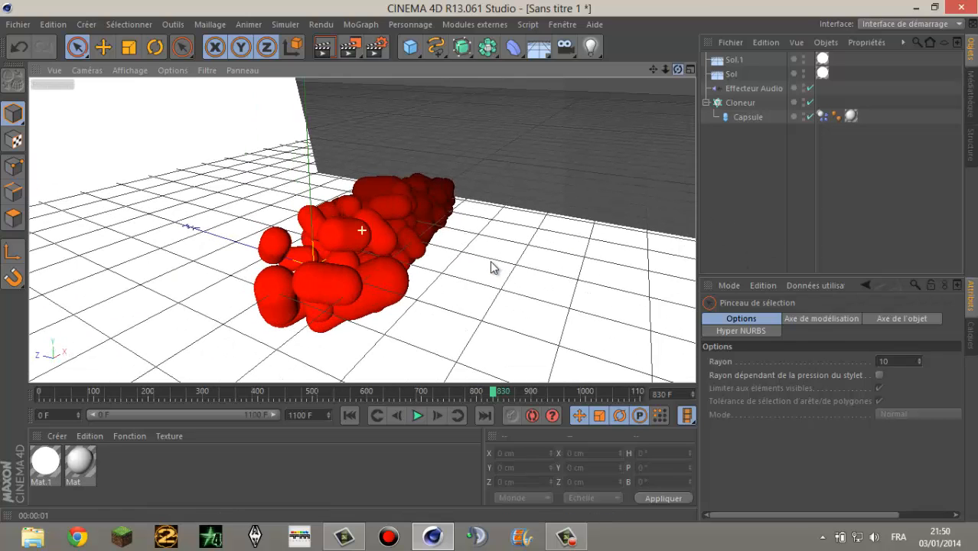
{"action": "left_click", "coordinate": [319, 54]}
{"action": "left_click_drag", "start_coordinate": [678, 71], "coordinate": [241, 23]}
{"action": "left_click", "coordinate": [323, 48]}
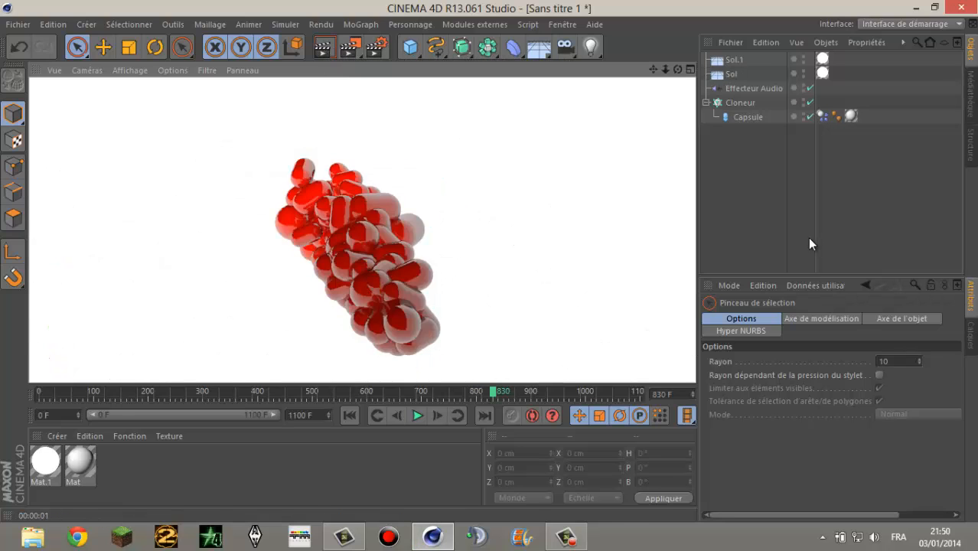
Step: Delete all objects from the scene and add a new Sol floor with the Mat.1 material
{"action": "left_click_drag", "start_coordinate": [785, 234], "coordinate": [565, 4]}
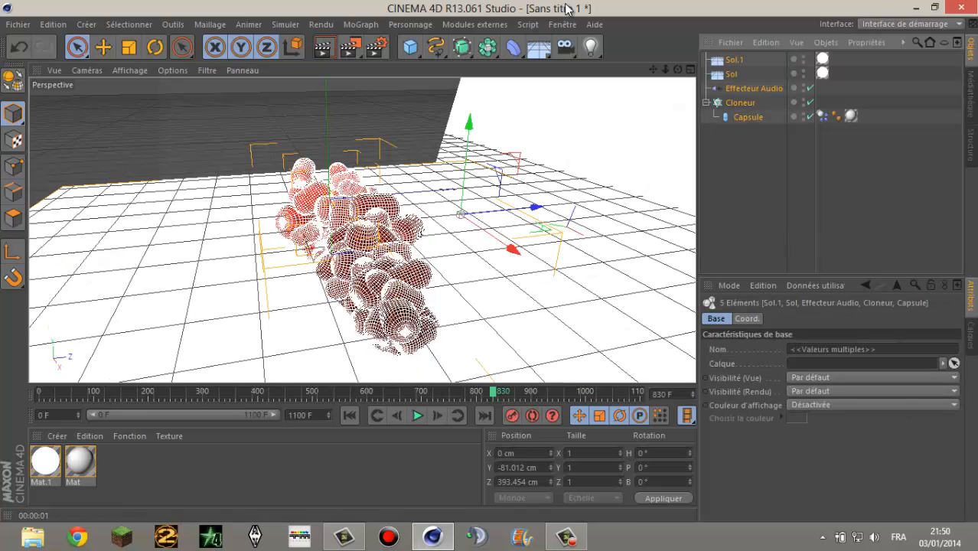
{"action": "key", "text": "Delete"}
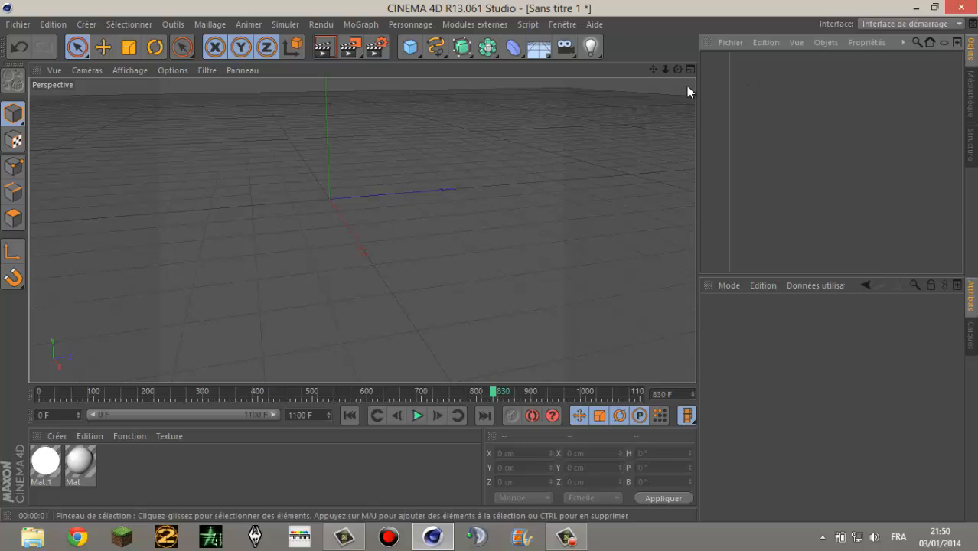
{"action": "left_click_drag", "start_coordinate": [678, 70], "coordinate": [499, 244]}
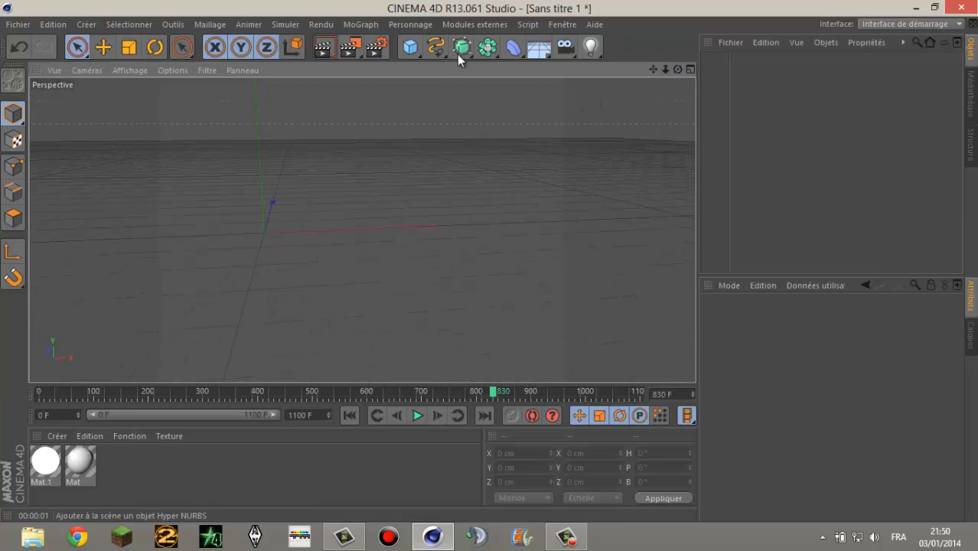
{"action": "left_click", "coordinate": [535, 48]}
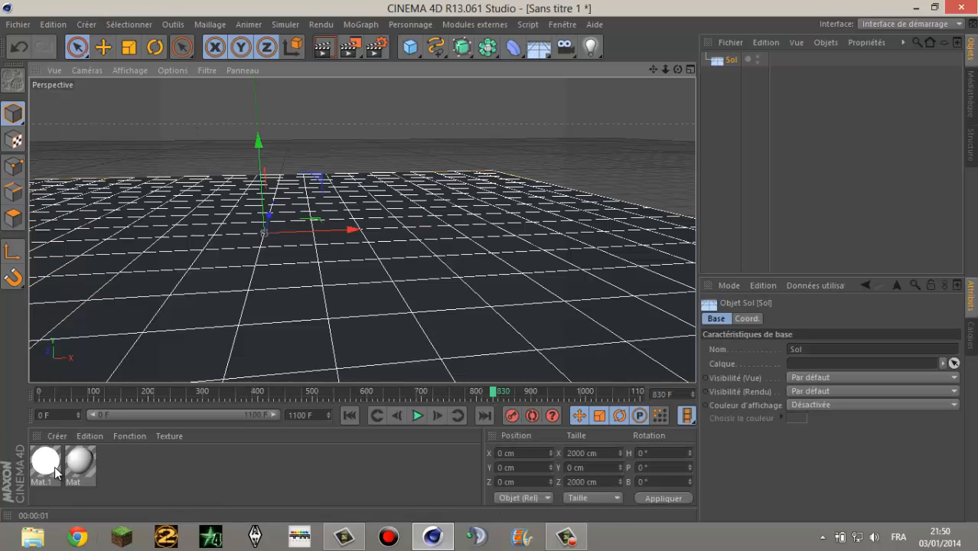
{"action": "left_click_drag", "start_coordinate": [46, 461], "coordinate": [69, 364]}
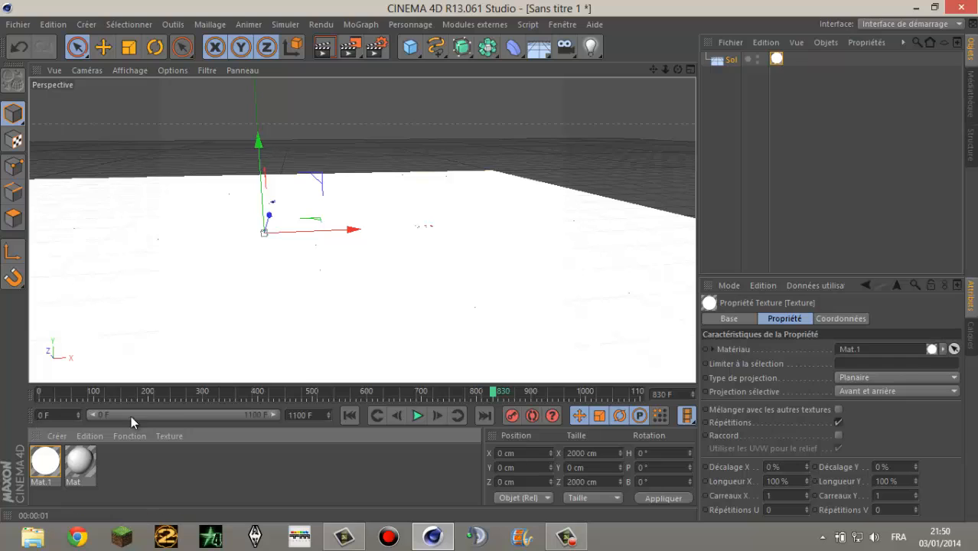
Step: Add a cube and set its size to 50 cm in X and 50 cm in Z
{"action": "left_click", "coordinate": [410, 47]}
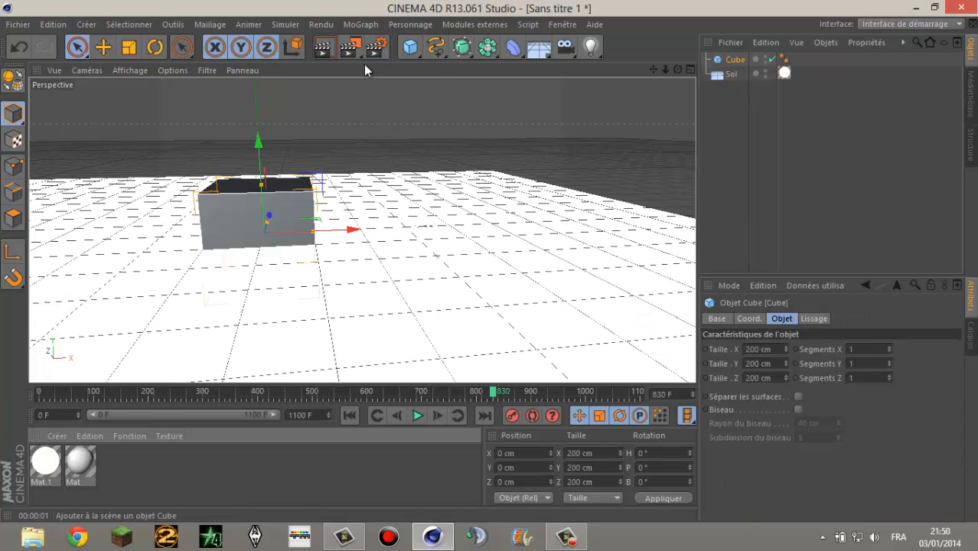
{"action": "double_click", "coordinate": [763, 349]}
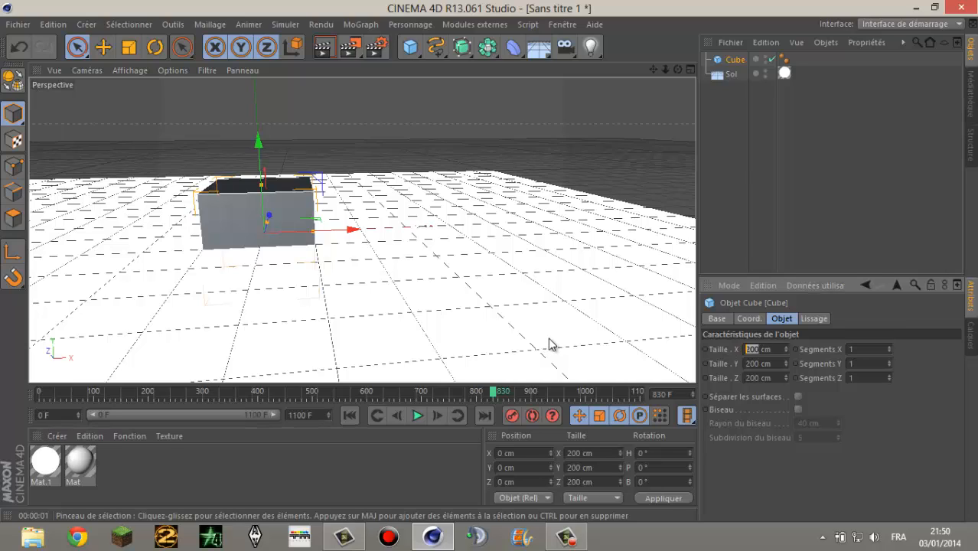
{"action": "type", "text": "5"}
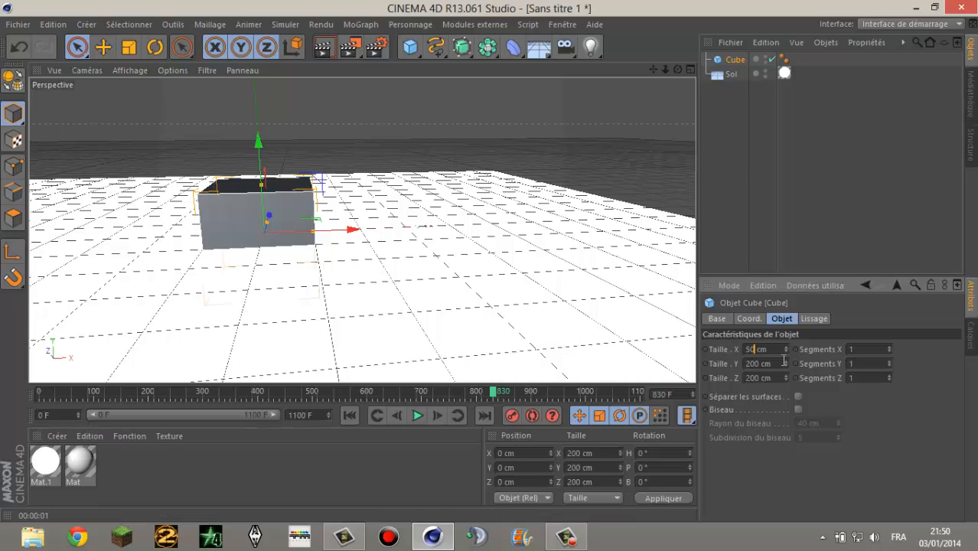
{"action": "double_click", "coordinate": [761, 378]}
{"action": "type", "text": "50"}
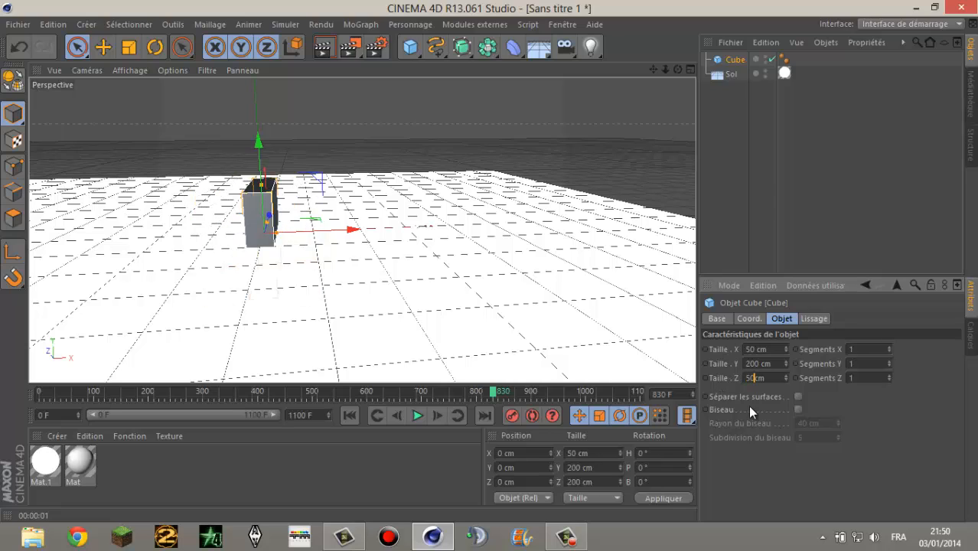
{"action": "key", "text": "Return"}
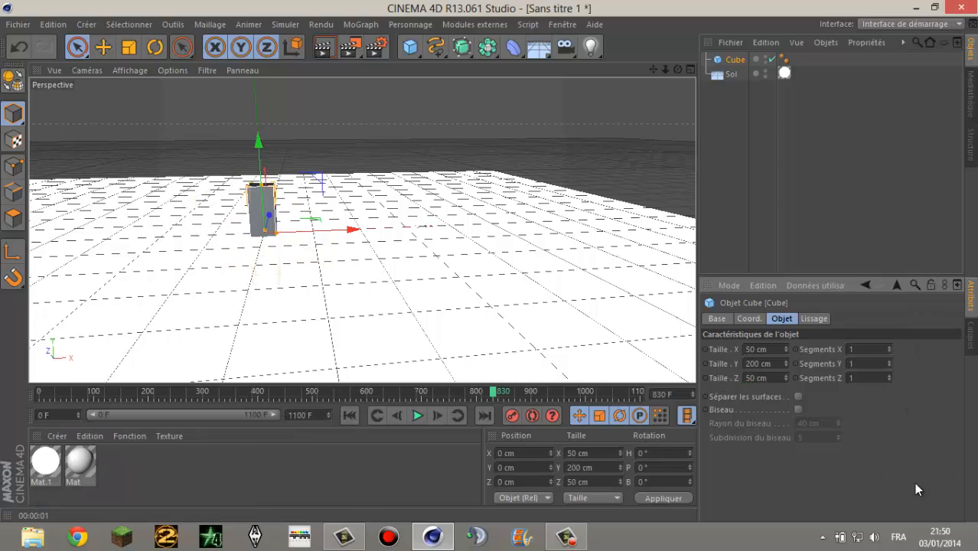
Step: Add a MoGraph Cloneur, nest the cube inside it and set its mode to Répartition sur une grille
{"action": "left_click", "coordinate": [354, 25]}
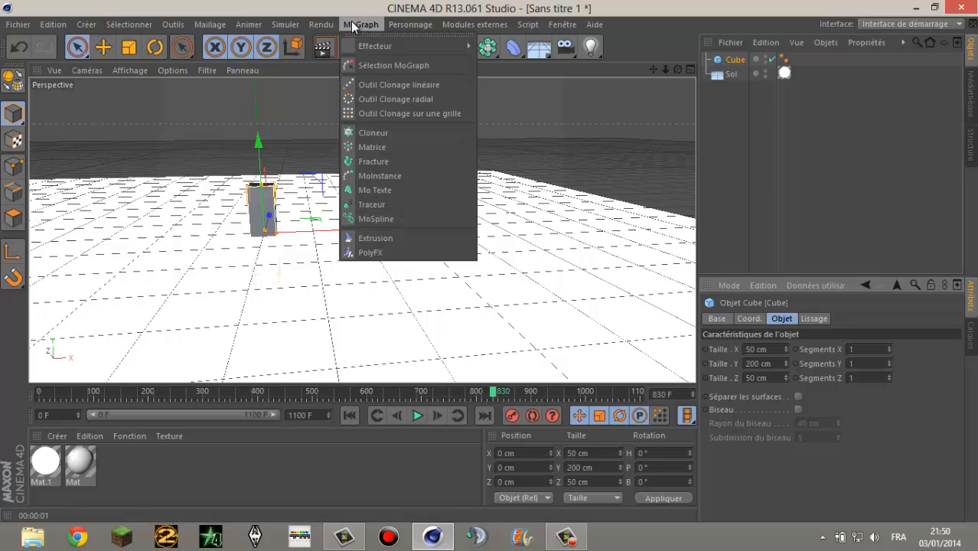
{"action": "left_click", "coordinate": [364, 133]}
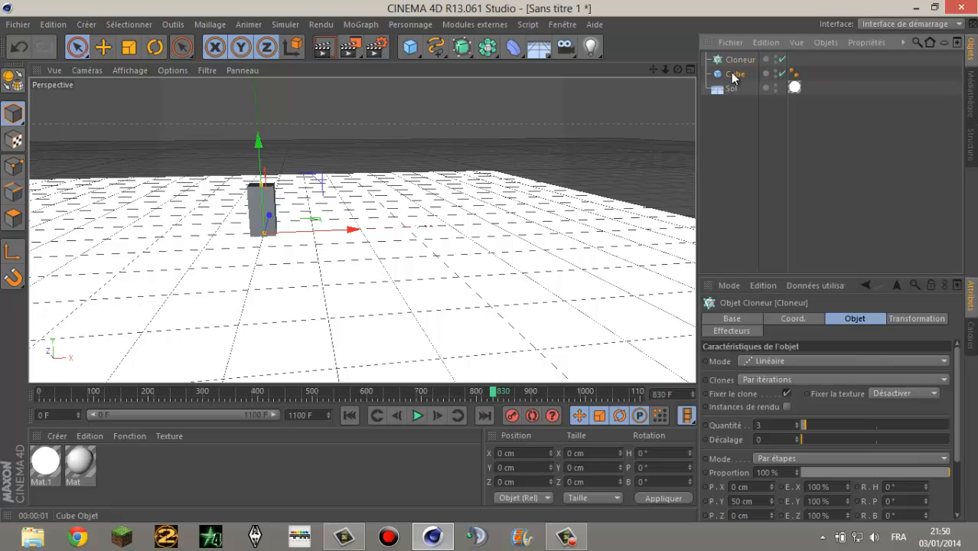
{"action": "left_click_drag", "start_coordinate": [732, 77], "coordinate": [736, 62]}
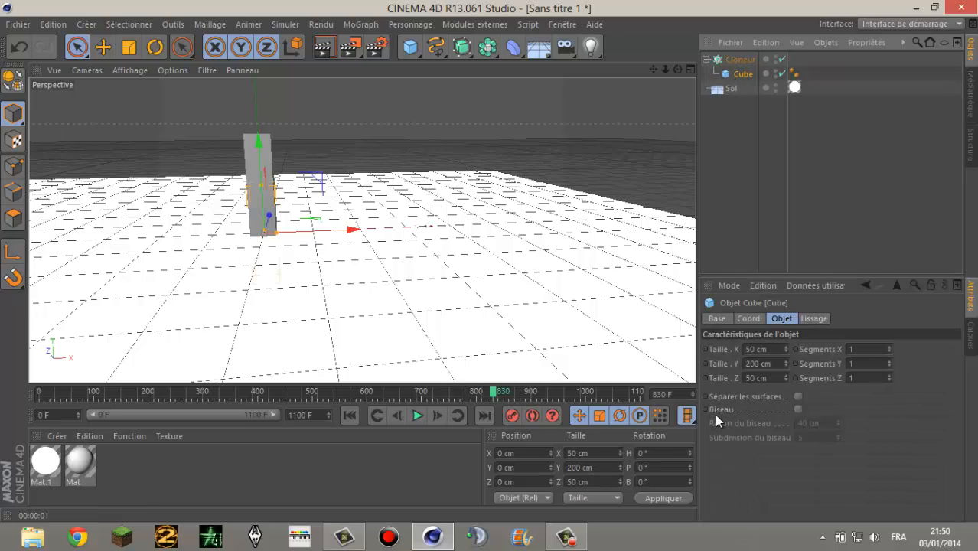
{"action": "left_click", "coordinate": [739, 59]}
{"action": "left_click", "coordinate": [747, 363]}
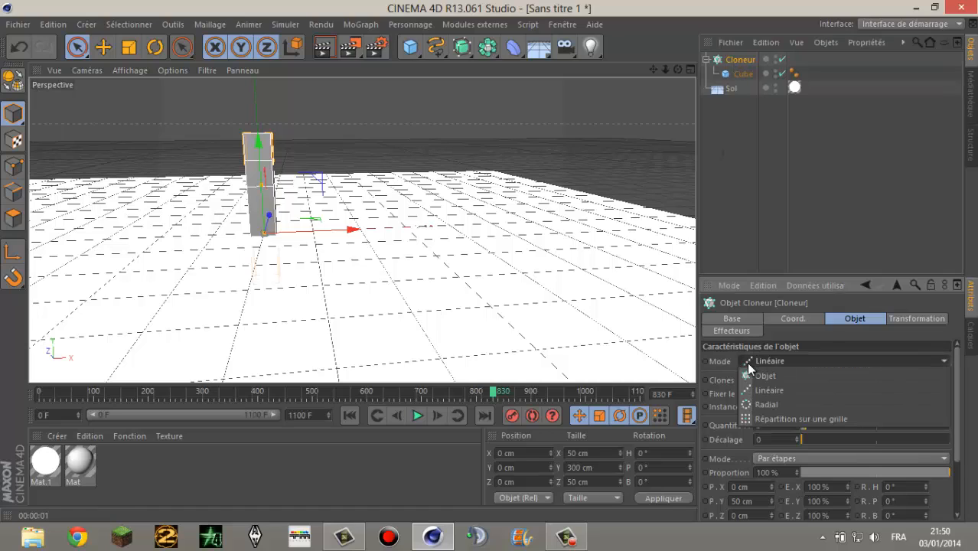
{"action": "left_click", "coordinate": [752, 423]}
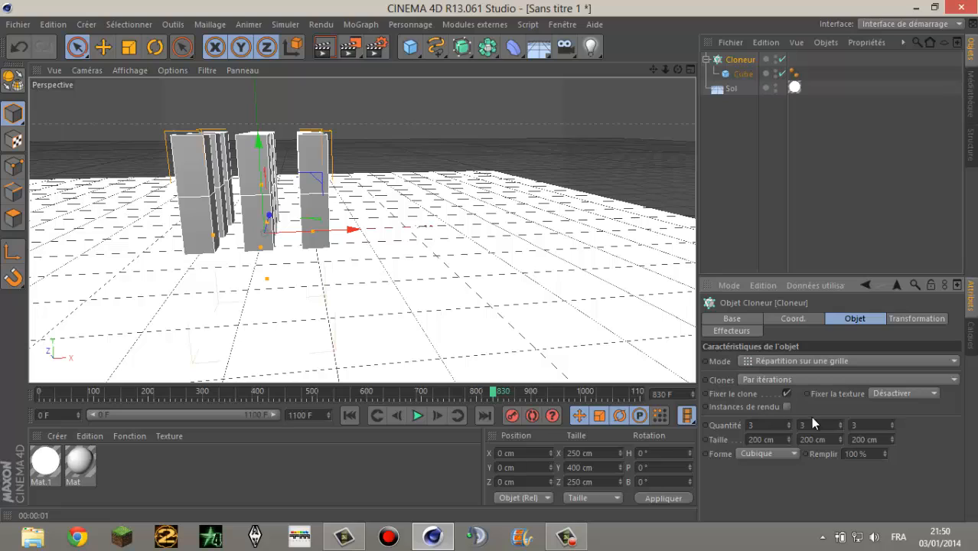
Step: Set the cloner's grid quantity to 9 × 1 × 2 and widen the grid to about 440 cm in X
{"action": "type", "text": "2"}
{"action": "key", "text": "Return"}
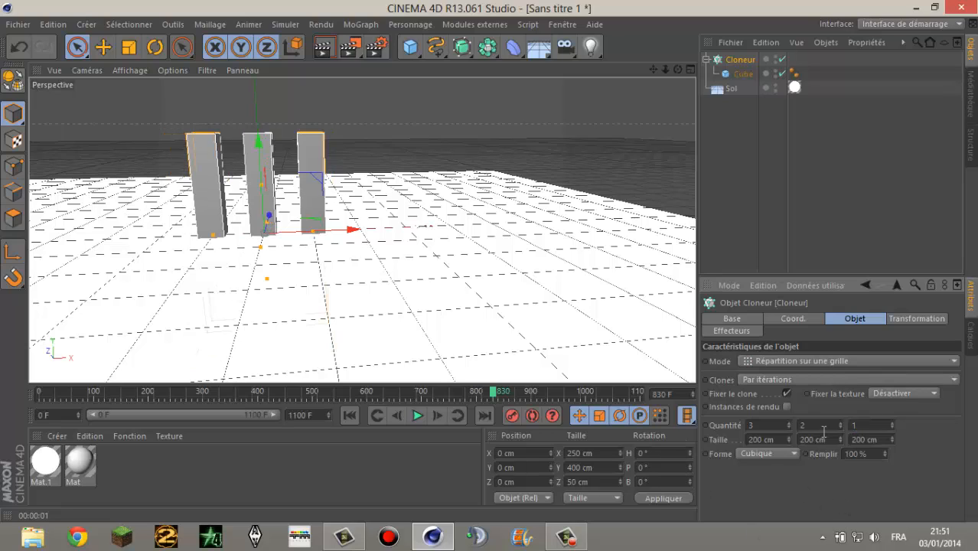
{"action": "type", "text": "1"}
{"action": "key", "text": "Tab"}
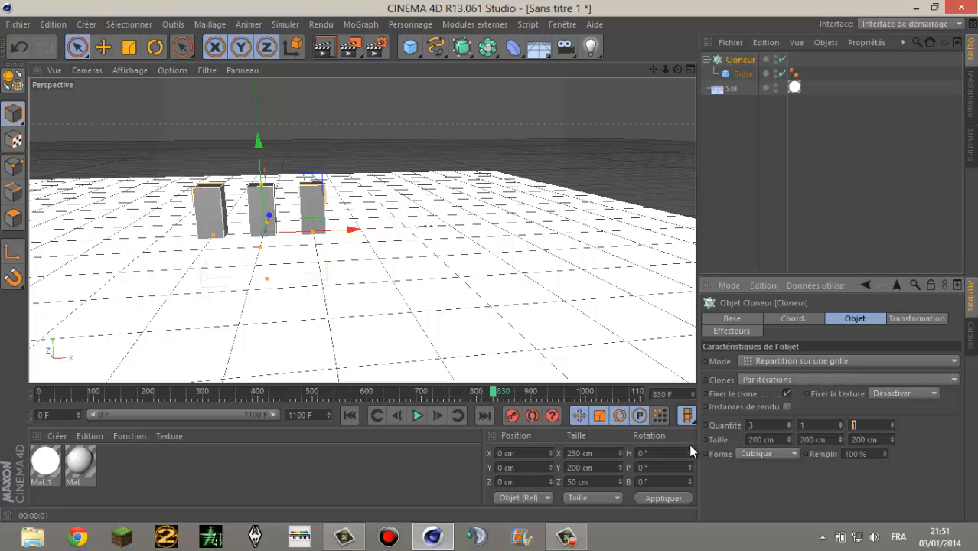
{"action": "key", "text": "Return"}
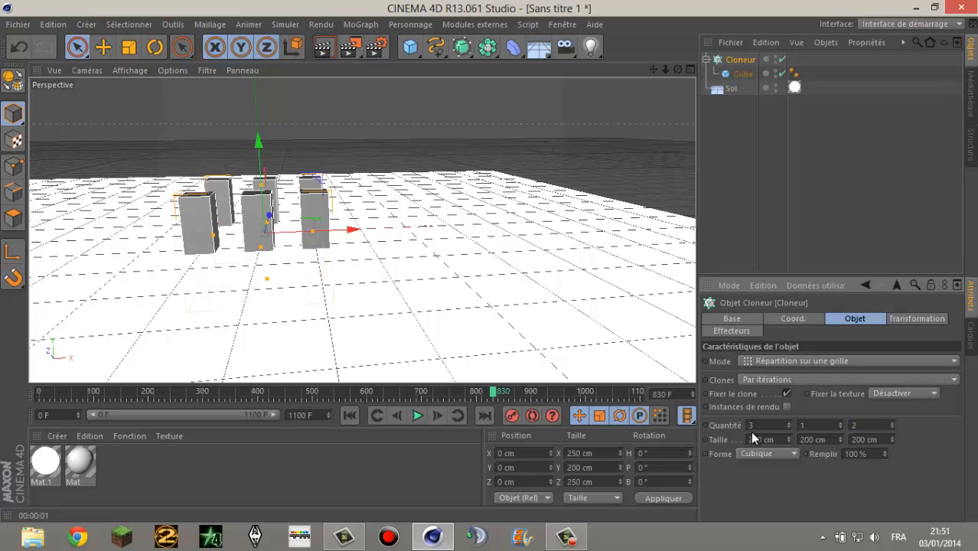
{"action": "left_click_drag", "start_coordinate": [771, 421], "coordinate": [677, 420]}
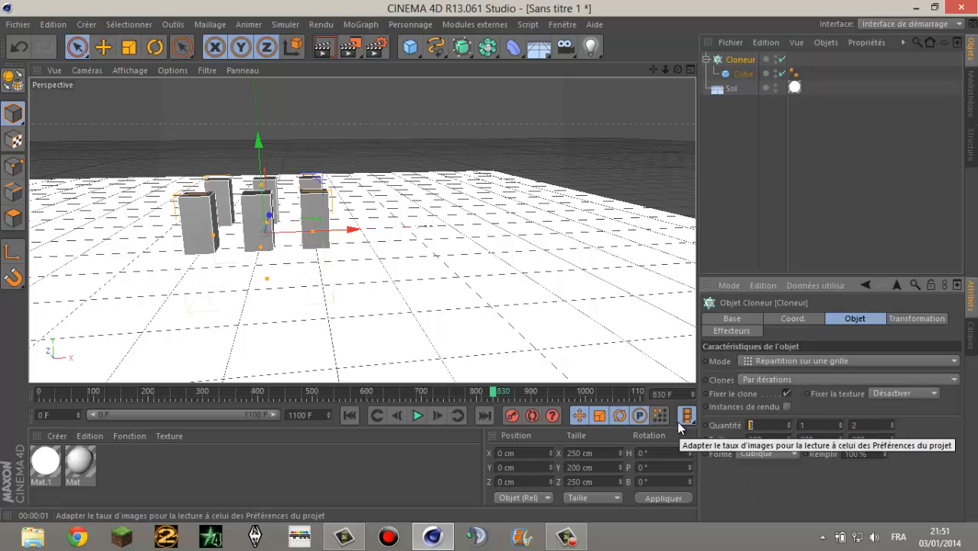
{"action": "type", "text": "9"}
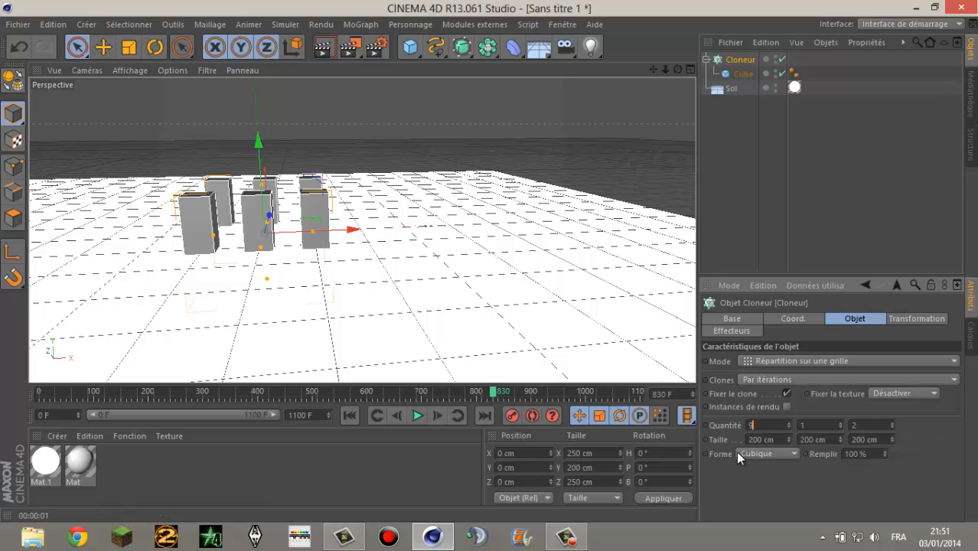
{"action": "key", "text": "Return"}
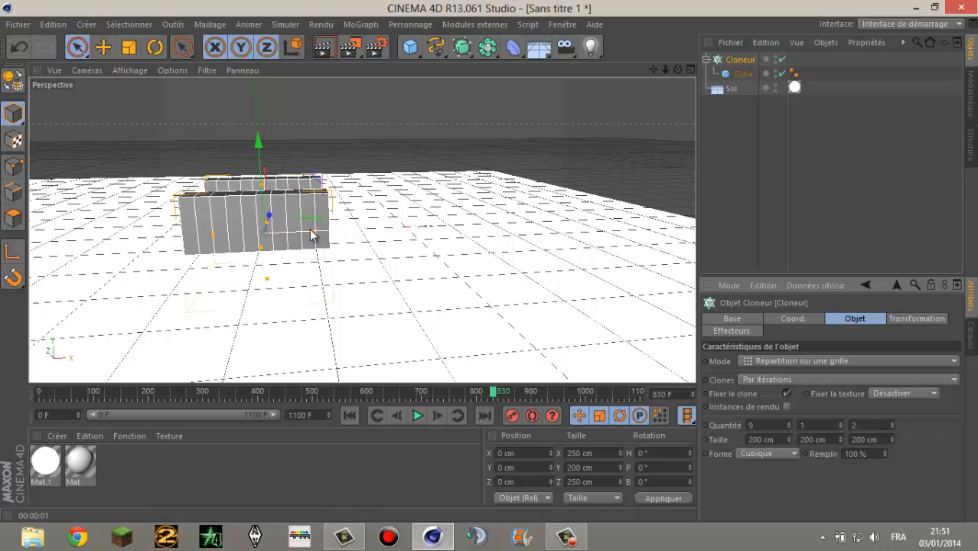
{"action": "left_click_drag", "start_coordinate": [313, 231], "coordinate": [369, 228]}
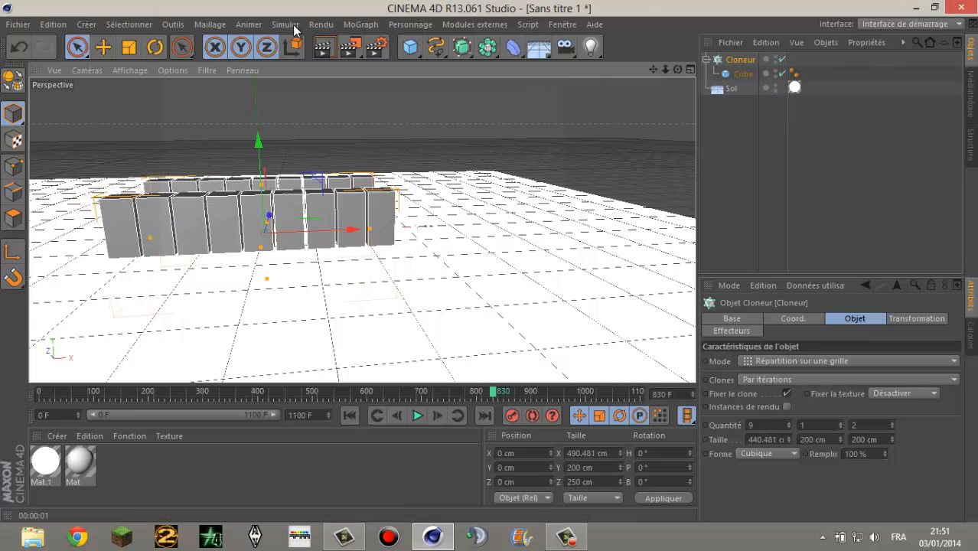
Step: Add a MoGraph Effecteur Audio to the scene and check that it is listed among the Cloneur's effectors
{"action": "left_click", "coordinate": [360, 24]}
{"action": "mouse_move", "coordinate": [438, 48]}
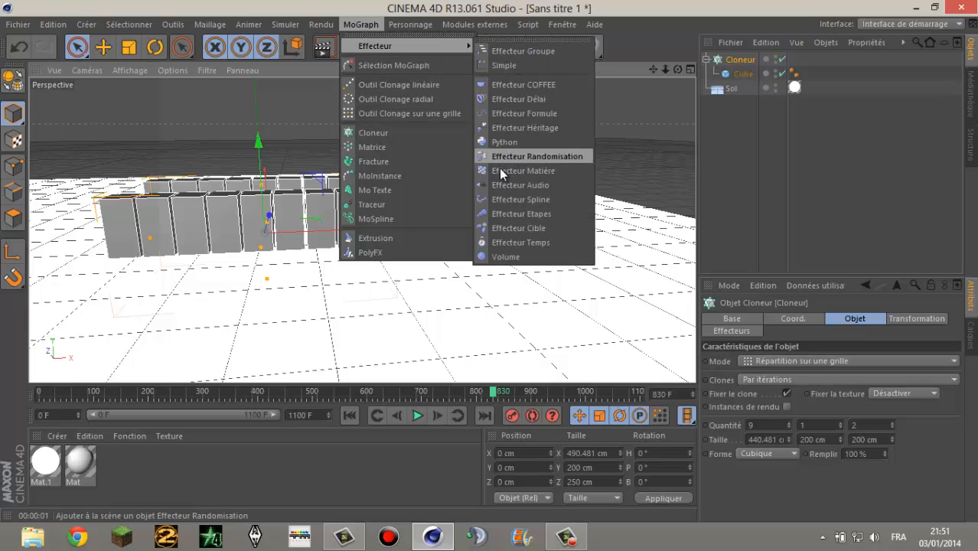
{"action": "left_click", "coordinate": [513, 187]}
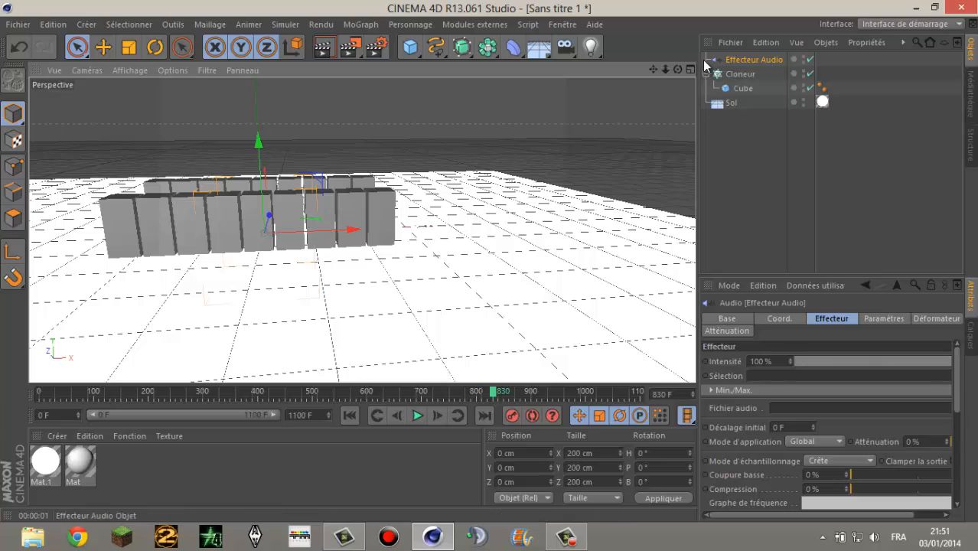
{"action": "left_click", "coordinate": [740, 74]}
{"action": "left_click", "coordinate": [738, 328]}
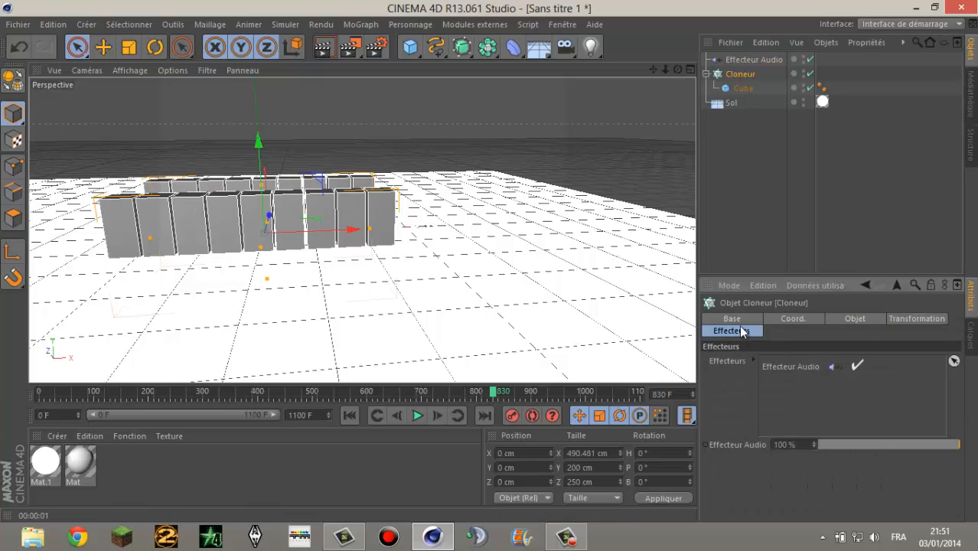
Step: Load the WAV version of the Afrojack & Steve Aoki "No Beef" track into the Effecteur Audio and play the animation
{"action": "left_click", "coordinate": [733, 60]}
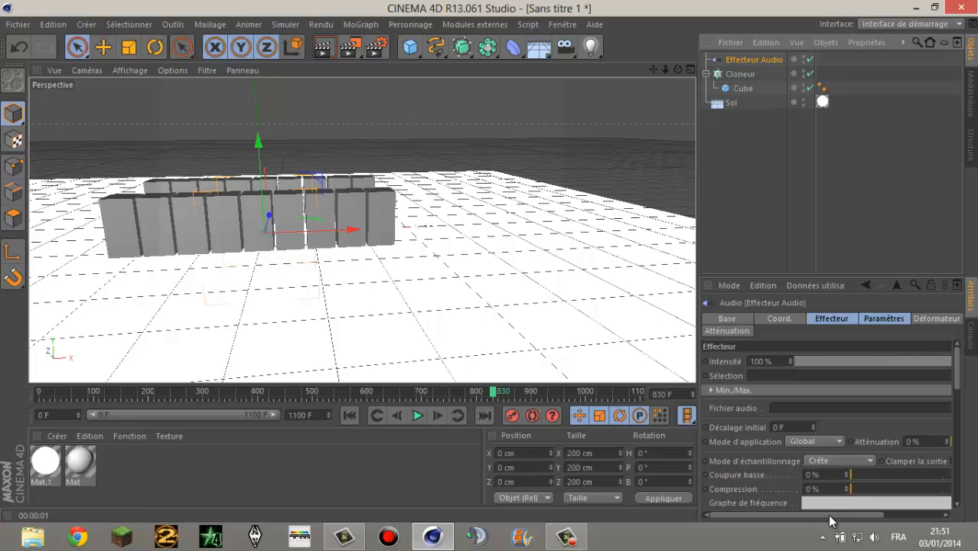
{"action": "left_click_drag", "start_coordinate": [829, 514], "coordinate": [896, 500]}
{"action": "left_click", "coordinate": [941, 408]}
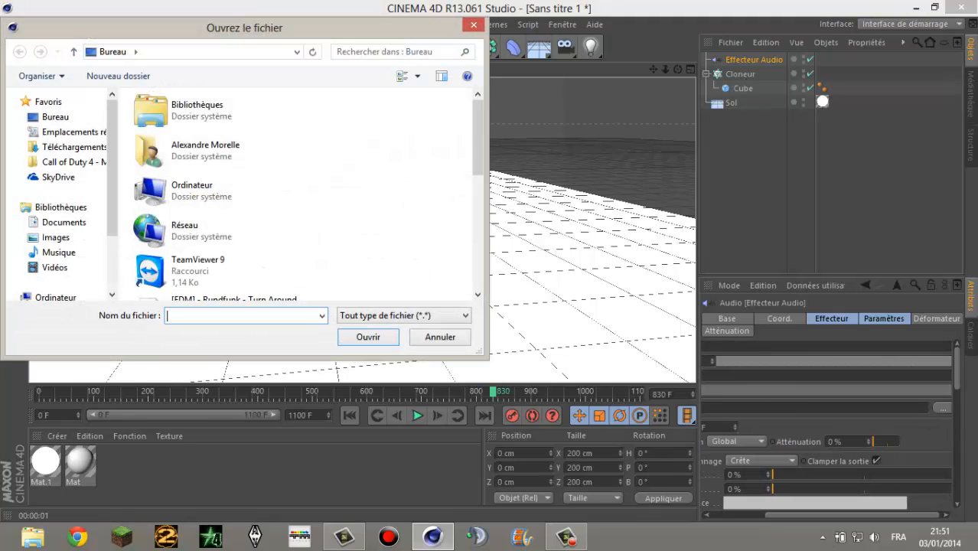
{"action": "left_click_drag", "start_coordinate": [475, 164], "coordinate": [460, 222]}
{"action": "left_click", "coordinate": [260, 221]}
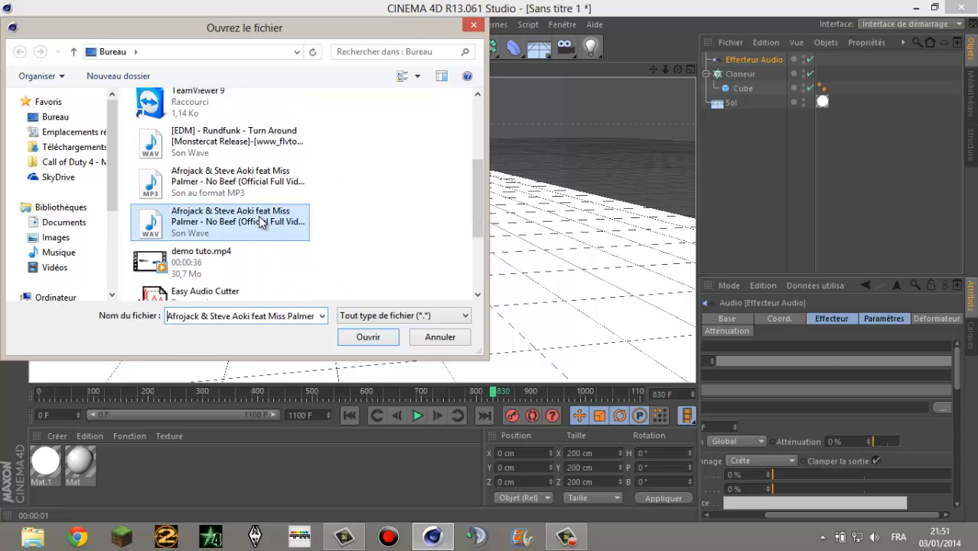
{"action": "double_click", "coordinate": [260, 220]}
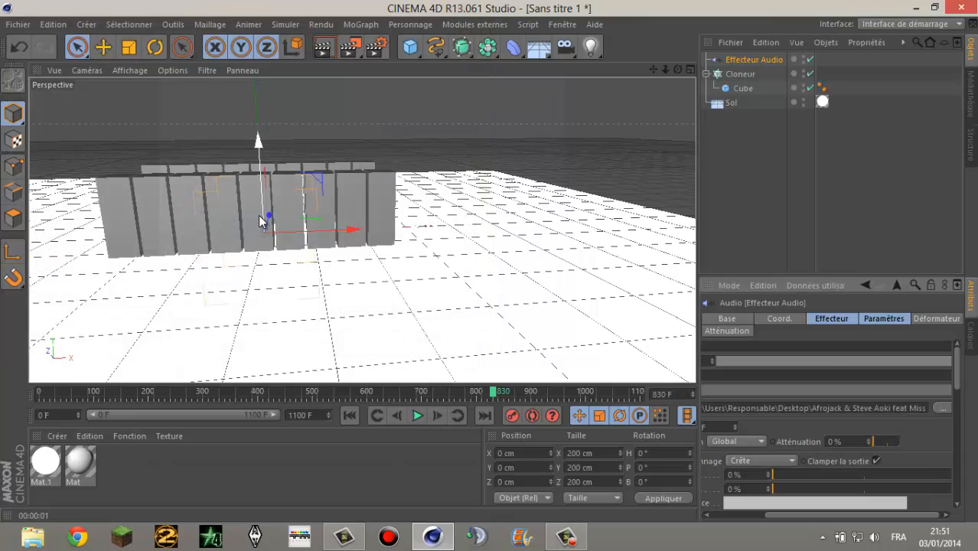
{"action": "left_click", "coordinate": [417, 415]}
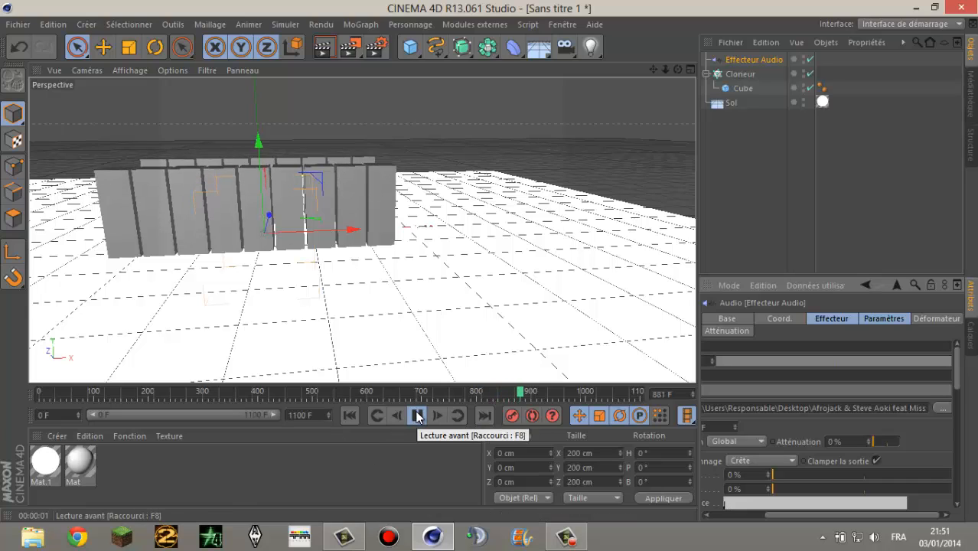
Step: Narrow the Cloneur's grid in Z to an overall depth of about 102 cm, bringing the two rows together
{"action": "left_click_drag", "start_coordinate": [677, 68], "coordinate": [459, 260]}
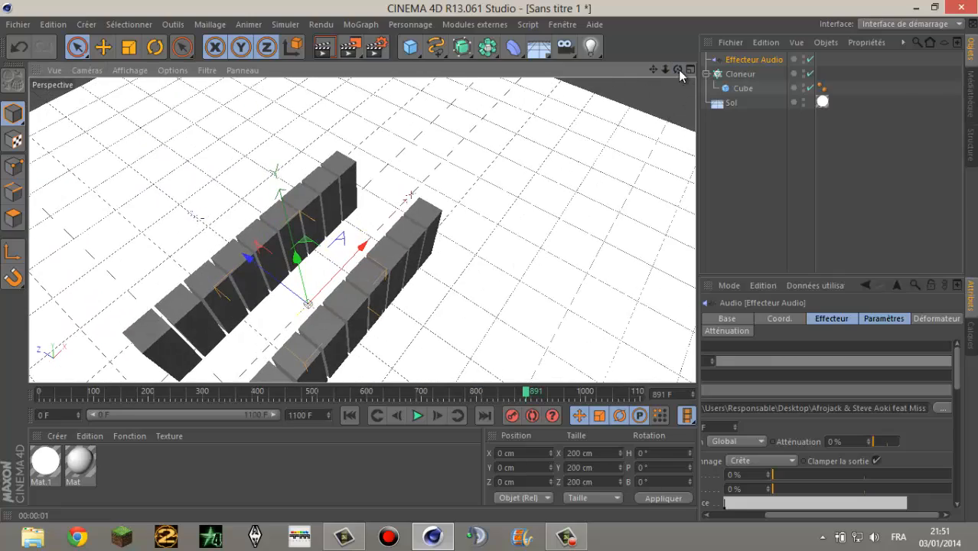
{"action": "left_click", "coordinate": [740, 75]}
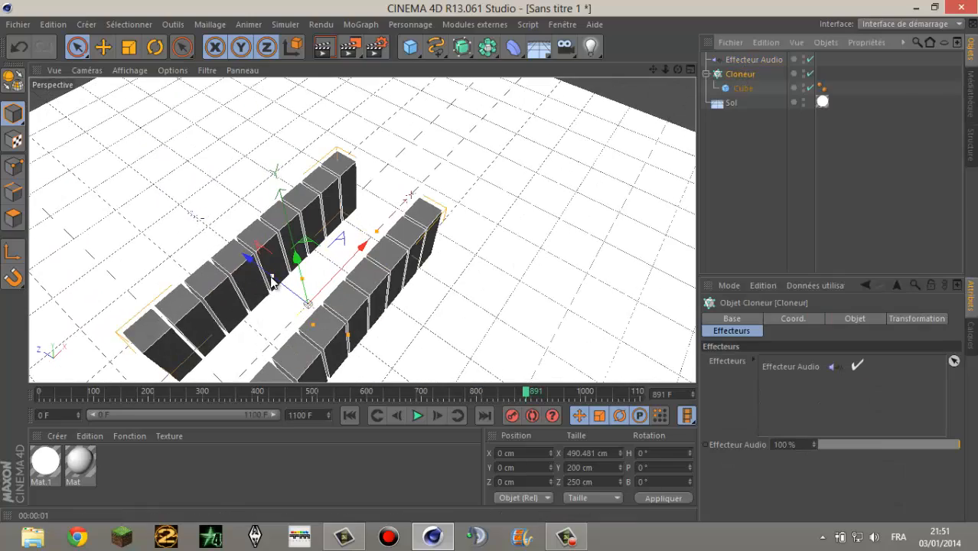
{"action": "left_click_drag", "start_coordinate": [270, 277], "coordinate": [300, 302]}
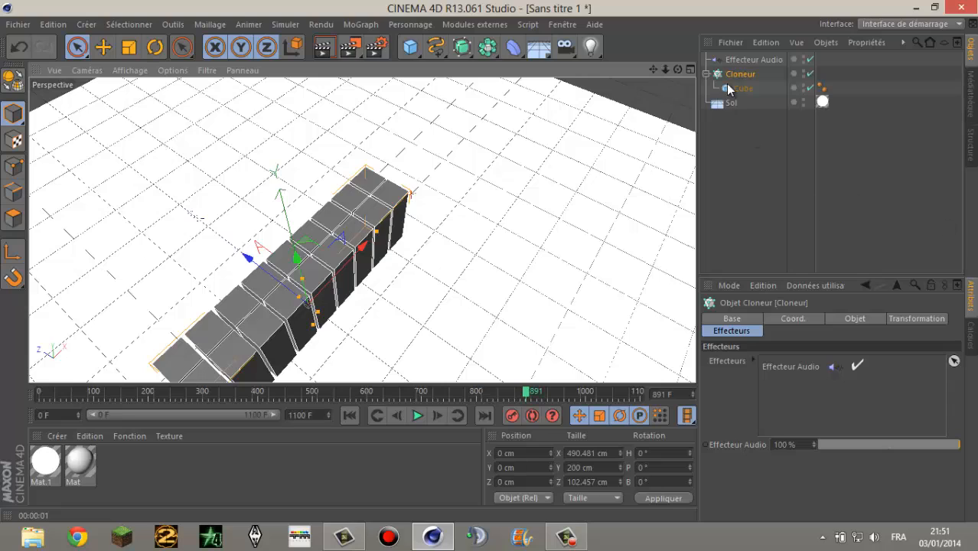
Step: Set the Effecteur Audio's application mode to Par étapes and preview the cubes' movement from the front
{"action": "left_click", "coordinate": [752, 59]}
{"action": "left_click", "coordinate": [832, 441]}
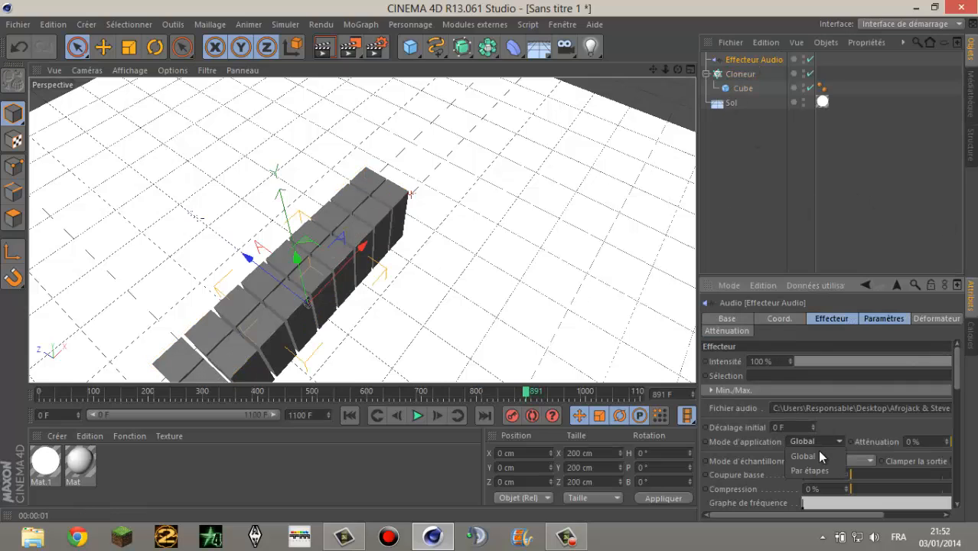
{"action": "left_click", "coordinate": [815, 471]}
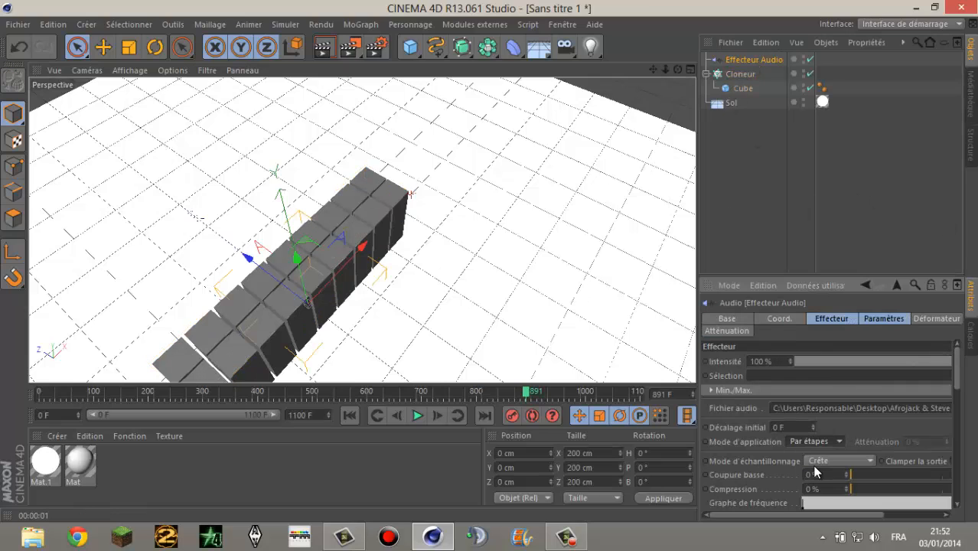
{"action": "mouse_move", "coordinate": [487, 259]}
{"action": "left_mouse_down", "text": "alt"}
{"action": "mouse_move", "coordinate": [474, 260]}
{"action": "mouse_move", "coordinate": [495, 268]}
{"action": "left_mouse_up", "text": "alt"}
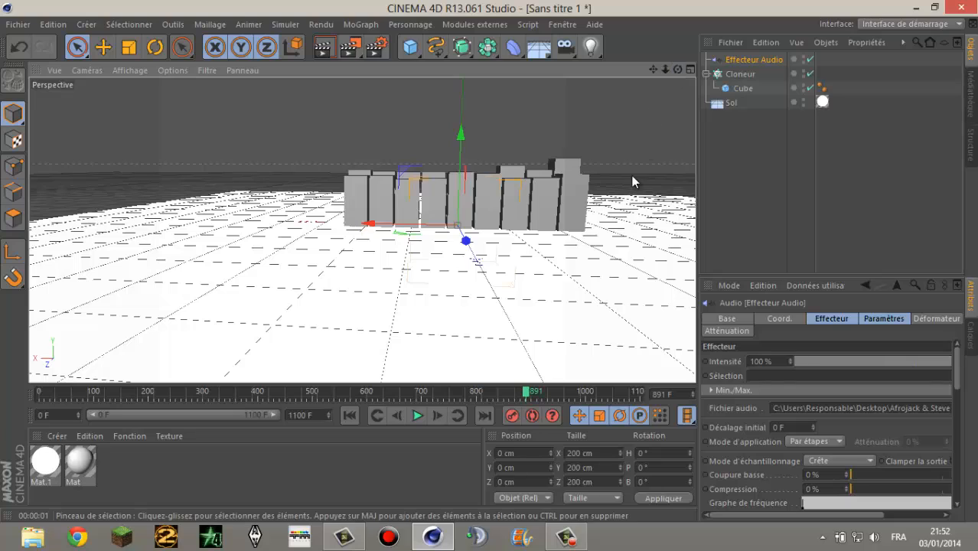
{"action": "left_click", "coordinate": [417, 414]}
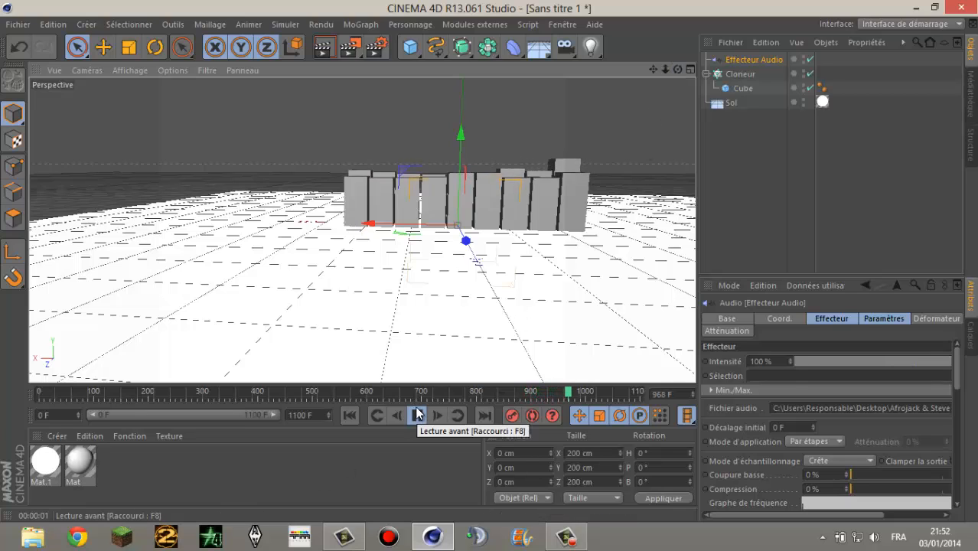
{"action": "left_click", "coordinate": [417, 415]}
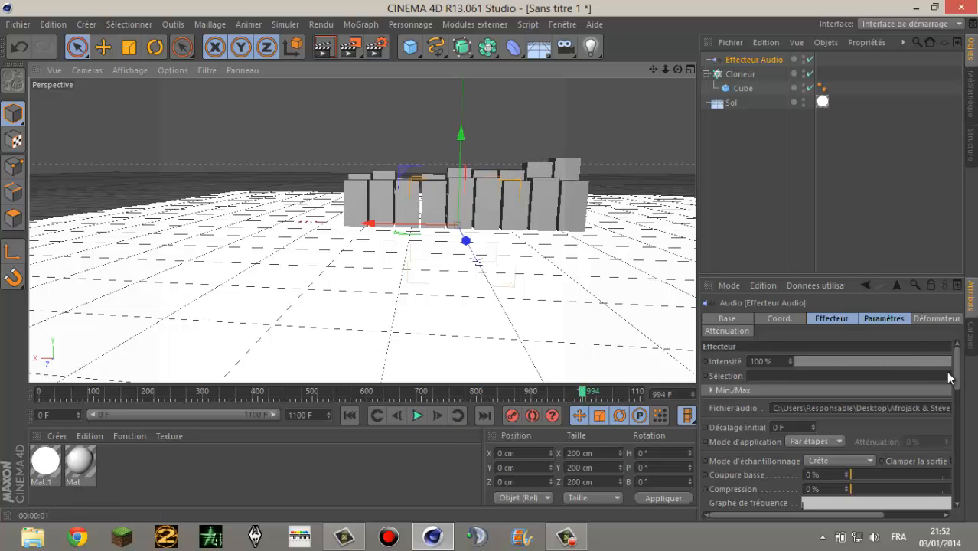
Step: Set the Effecteur Audio's compression to 50 % and play the animation to check the effect
{"action": "scroll", "coordinate": [880, 406], "scroll_direction": "down", "scroll_amount": 3}
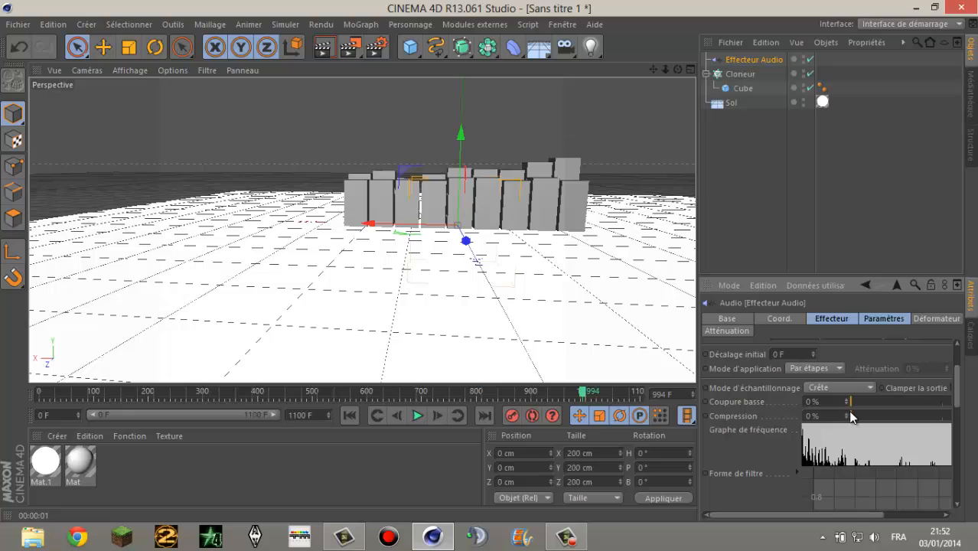
{"action": "left_click_drag", "start_coordinate": [877, 419], "coordinate": [942, 421]}
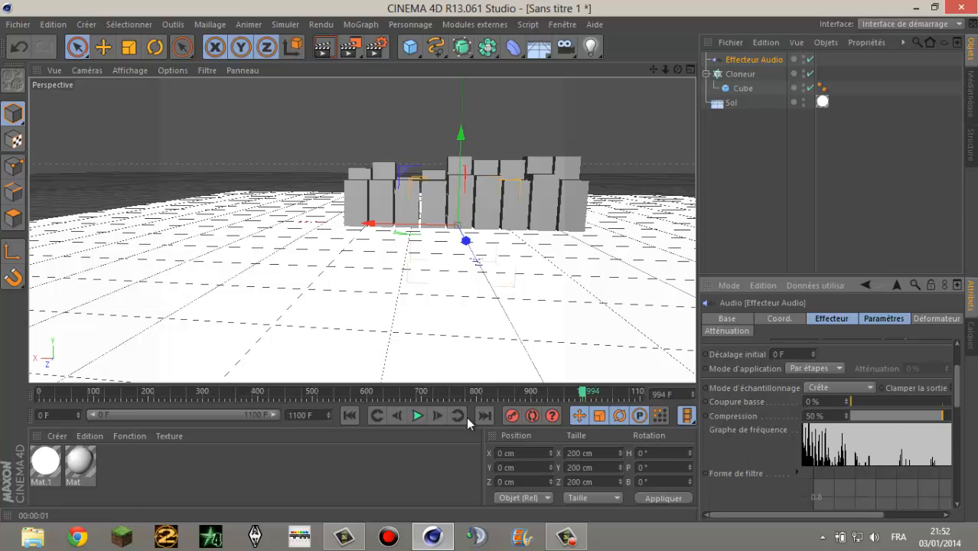
{"action": "left_click", "coordinate": [417, 415]}
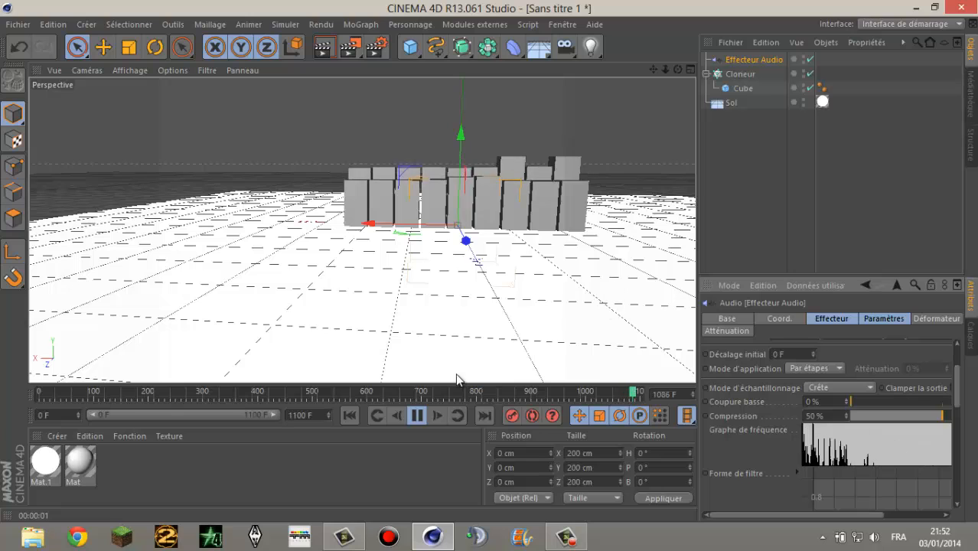
{"action": "left_click", "coordinate": [417, 415]}
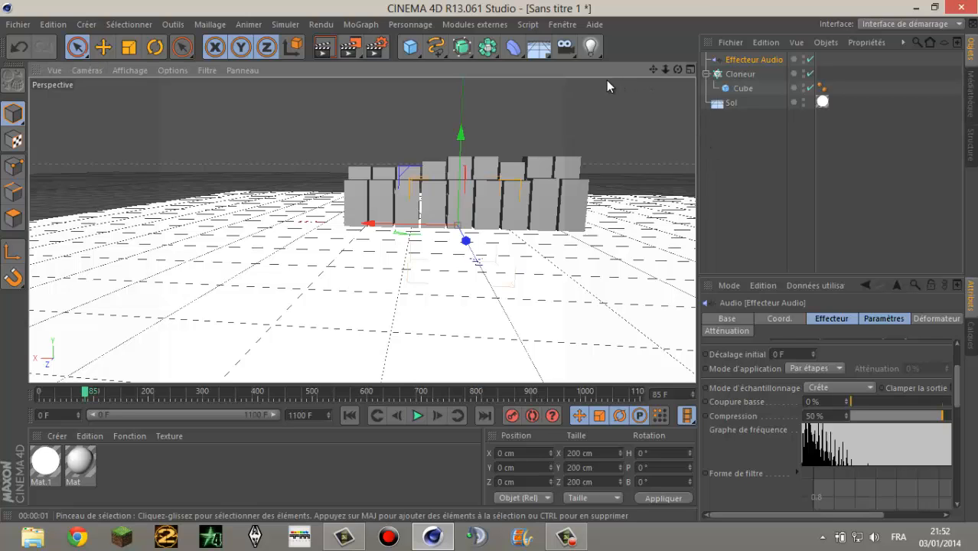
Step: Set the Couleur option in the Effecteur Audio's parameters to Activer
{"action": "mouse_move", "coordinate": [651, 70]}
{"action": "left_mouse_down"}
{"action": "mouse_move", "coordinate": [612, 67]}
{"action": "mouse_move", "coordinate": [648, 53]}
{"action": "left_mouse_up"}
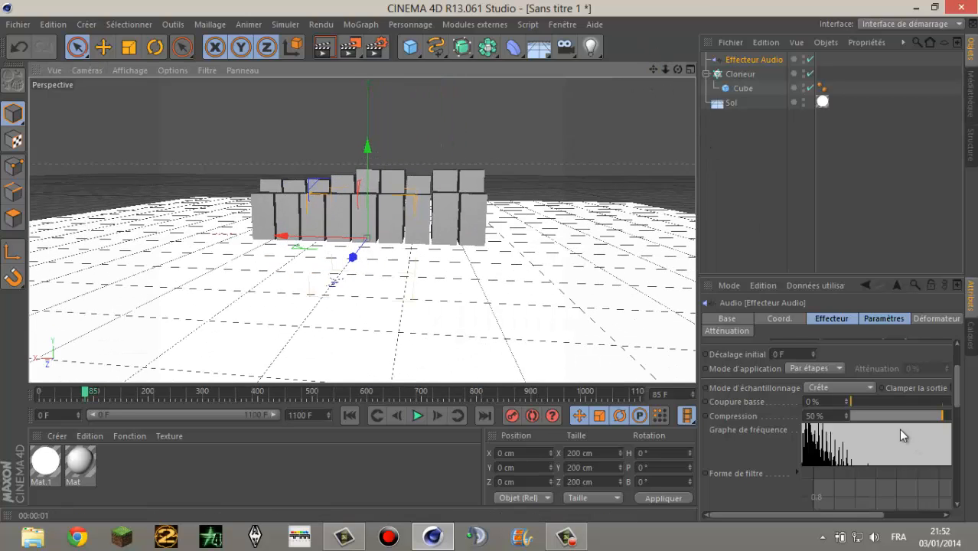
{"action": "left_click", "coordinate": [883, 316]}
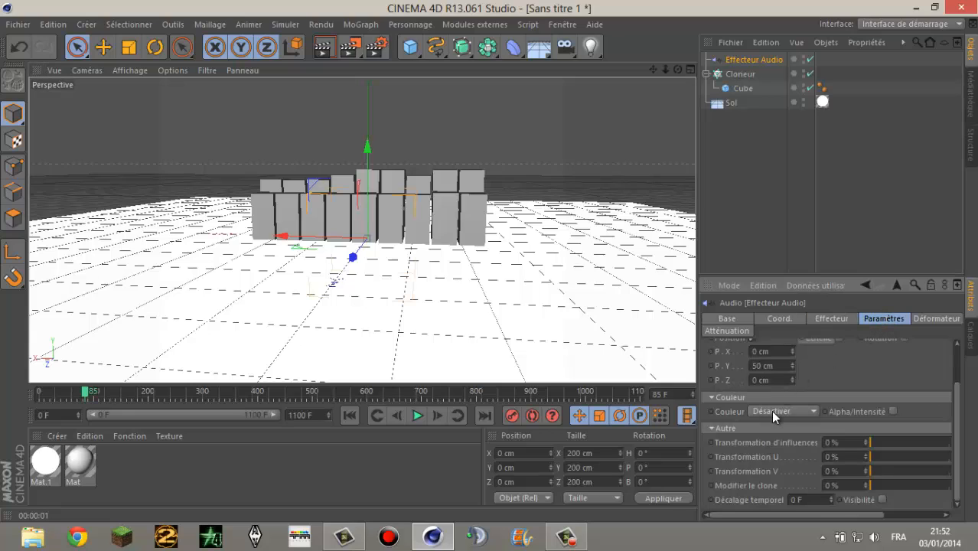
{"action": "left_click", "coordinate": [772, 412]}
{"action": "left_click", "coordinate": [768, 435]}
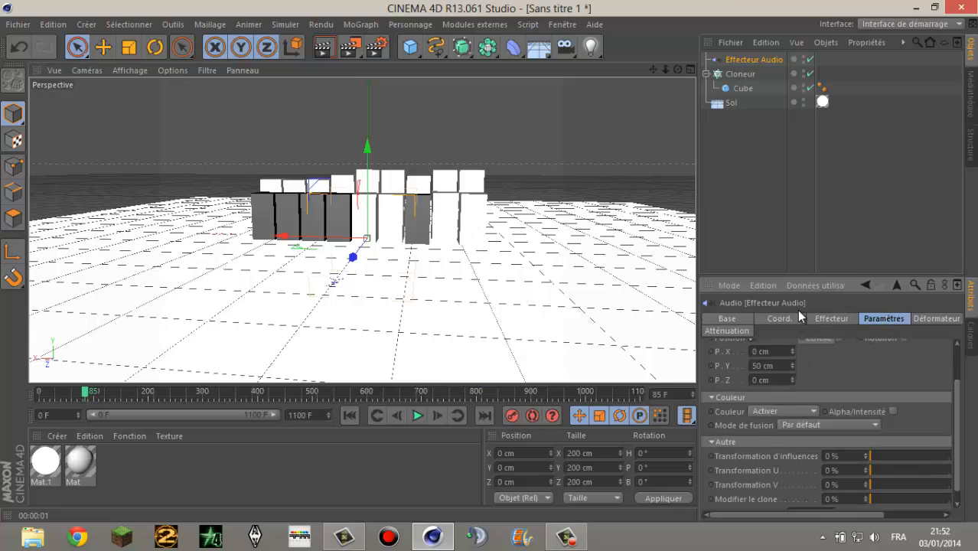
Step: Set the first knot of the Effecteur Audio's frequency colour gradient to red
{"action": "left_click", "coordinate": [824, 317]}
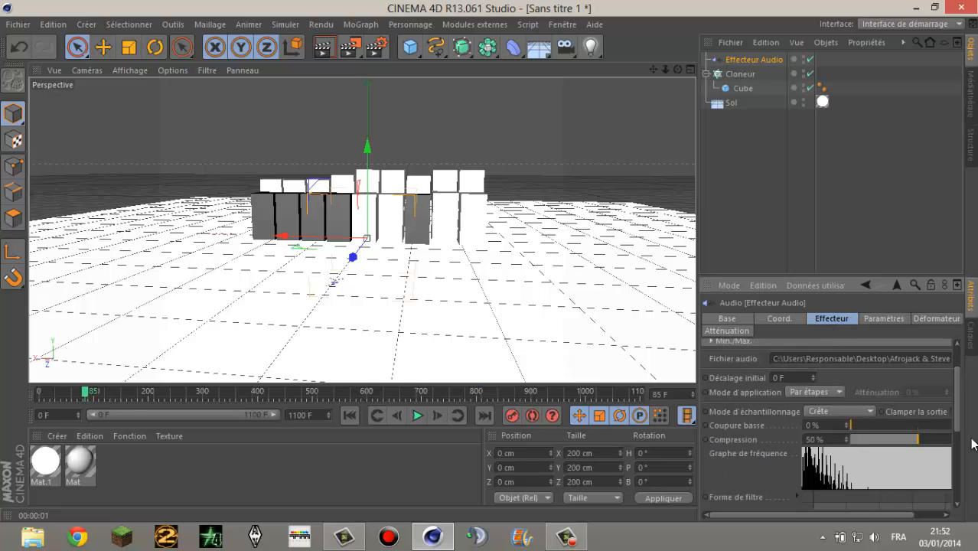
{"action": "left_click_drag", "start_coordinate": [956, 396], "coordinate": [955, 499]}
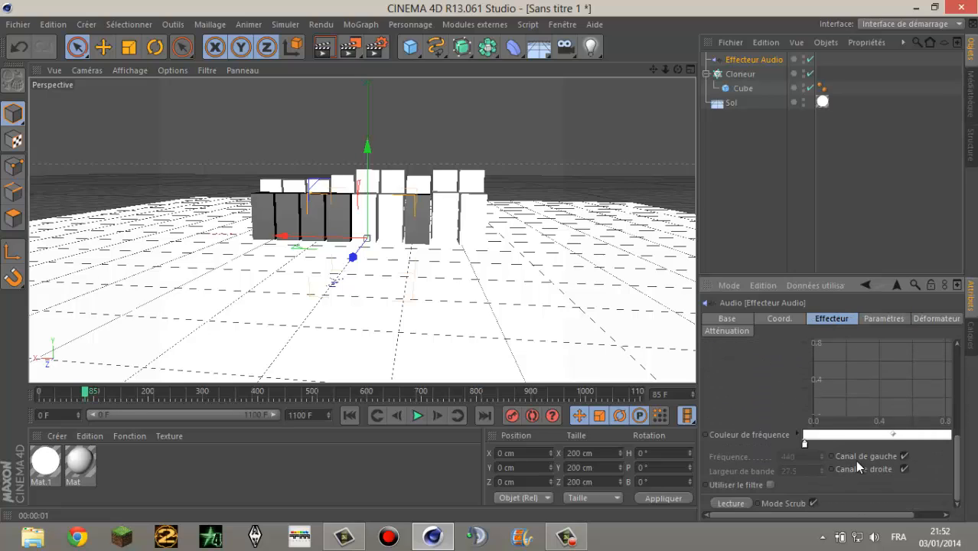
{"action": "double_click", "coordinate": [804, 442]}
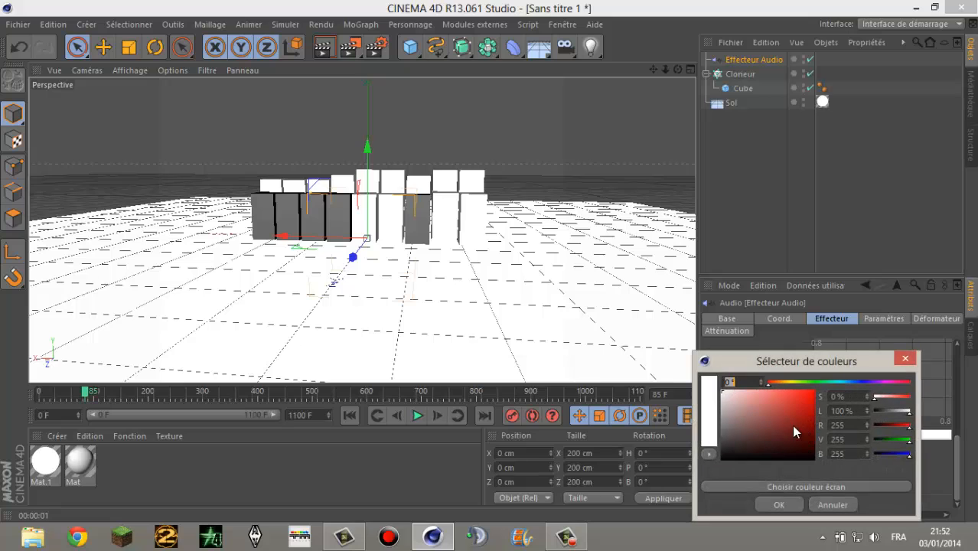
{"action": "left_click", "coordinate": [778, 504]}
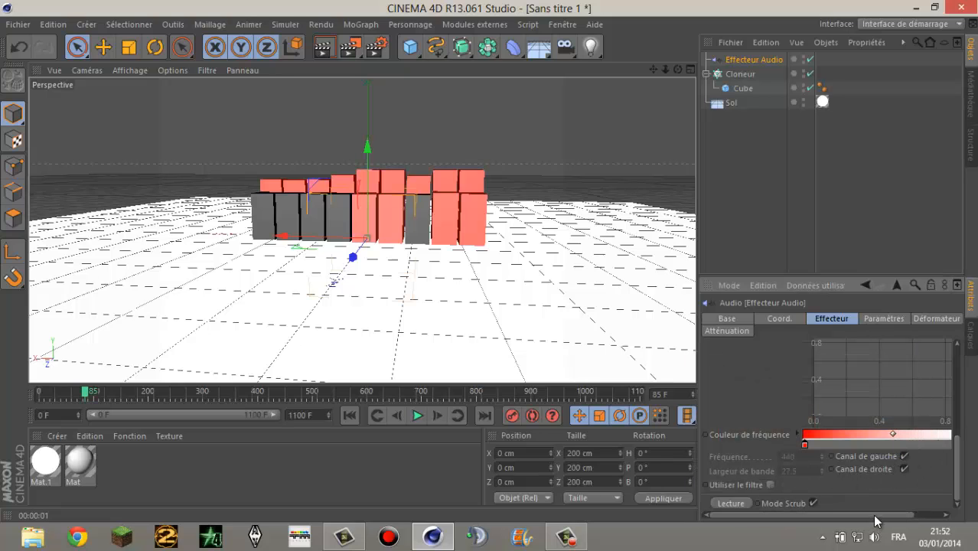
Step: Set the last knot of the frequency colour gradient to black and shift the gradient's midpoint towards the red end
{"action": "left_click_drag", "start_coordinate": [873, 515], "coordinate": [973, 487]}
{"action": "double_click", "coordinate": [947, 444]}
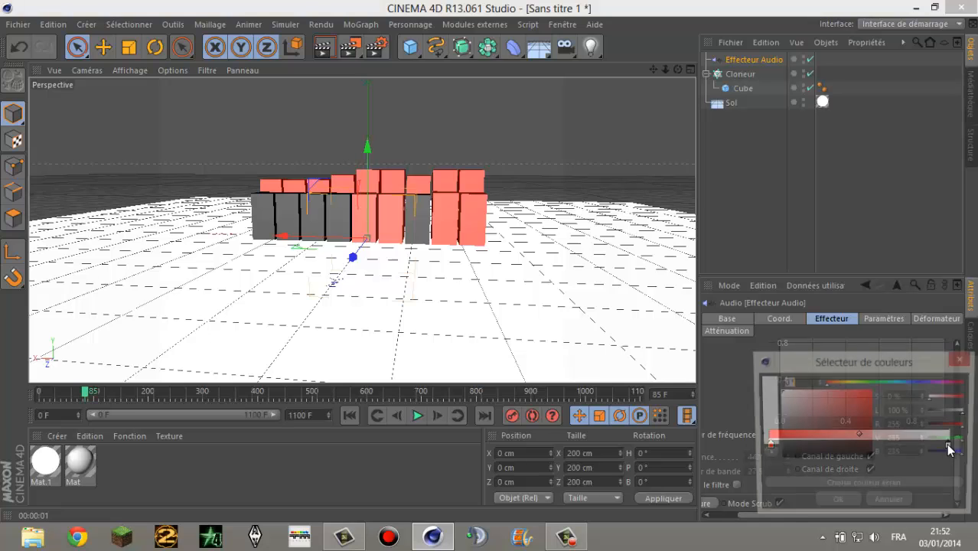
{"action": "left_click", "coordinate": [847, 505]}
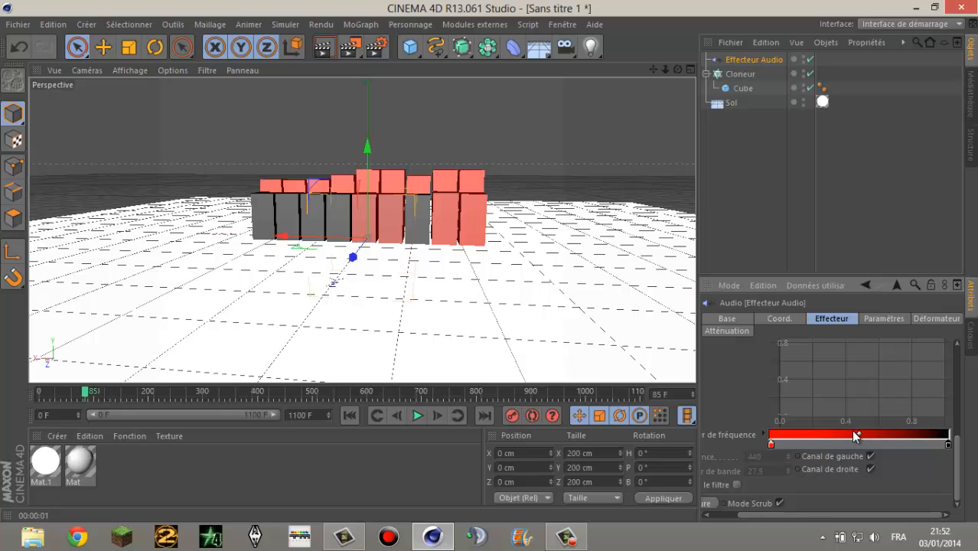
{"action": "left_click_drag", "start_coordinate": [858, 434], "coordinate": [821, 434]}
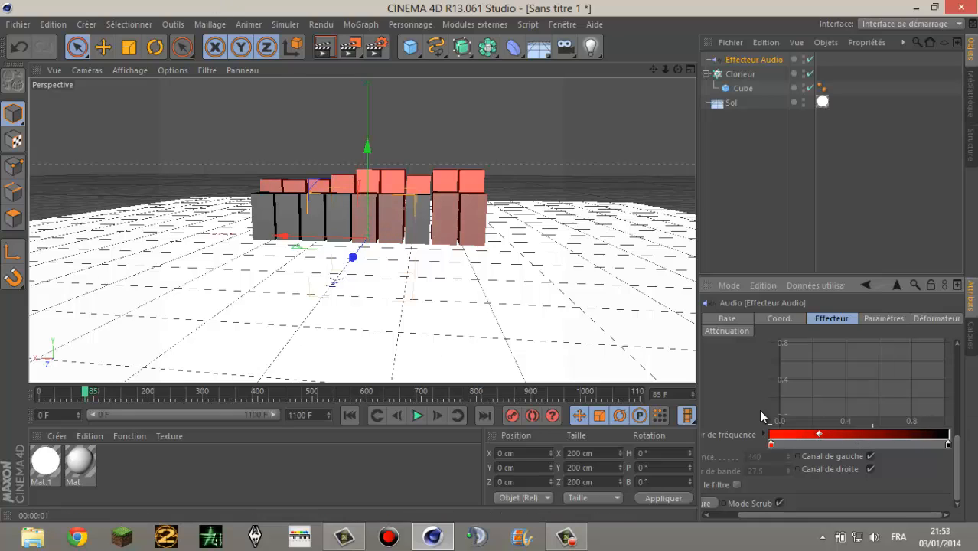
Step: Apply the Mat material to the Cube and render the perspective view
{"action": "left_click_drag", "start_coordinate": [777, 185], "coordinate": [743, 93]}
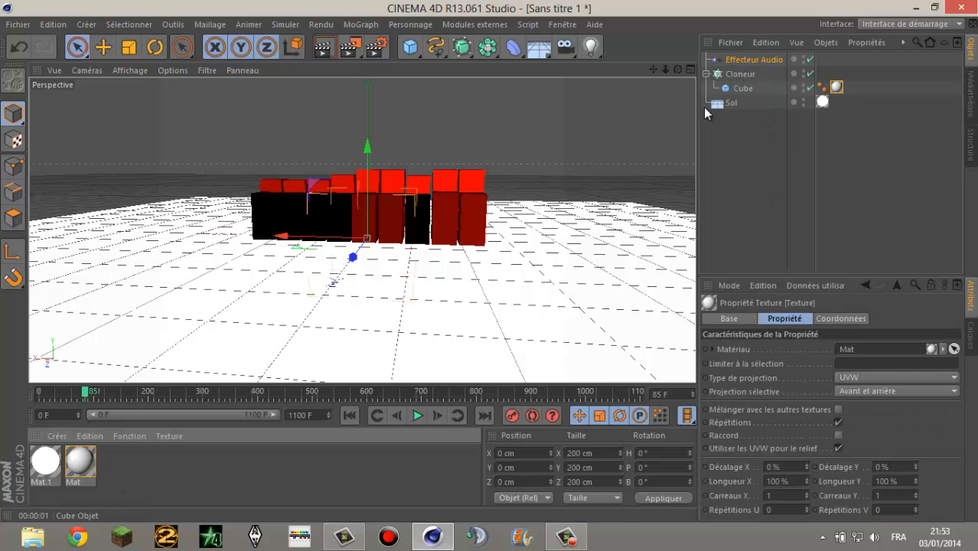
{"action": "left_click", "coordinate": [343, 55]}
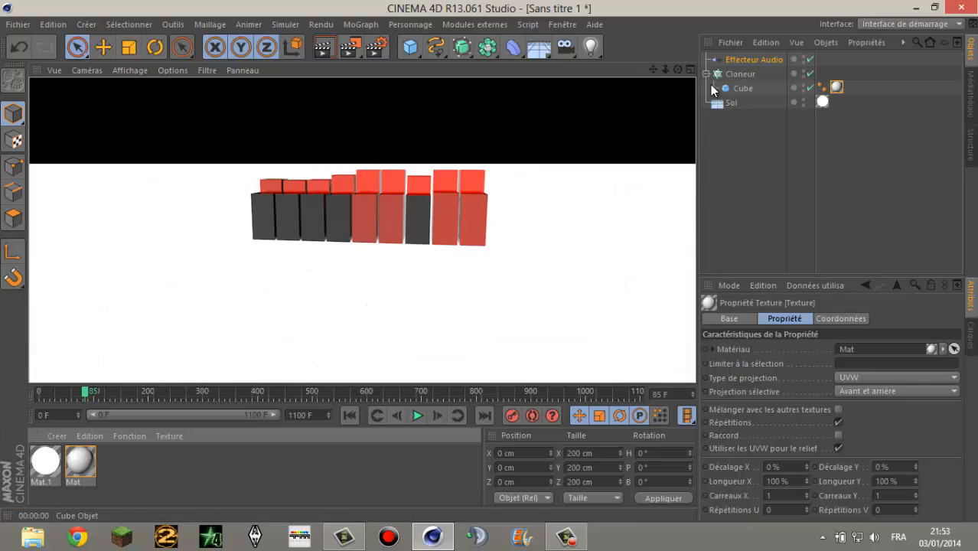
Step: Duplicate the Sol floor together with its white material
{"action": "mouse_move", "coordinate": [678, 74]}
{"action": "left_mouse_down"}
{"action": "mouse_move", "coordinate": [497, 266]}
{"action": "mouse_move", "coordinate": [517, 264]}
{"action": "left_mouse_up"}
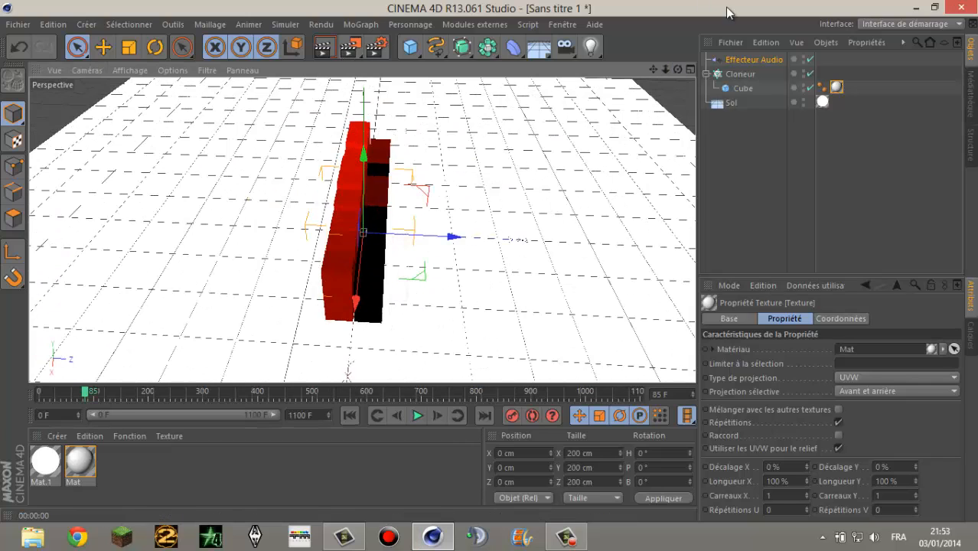
{"action": "left_click", "coordinate": [733, 104]}
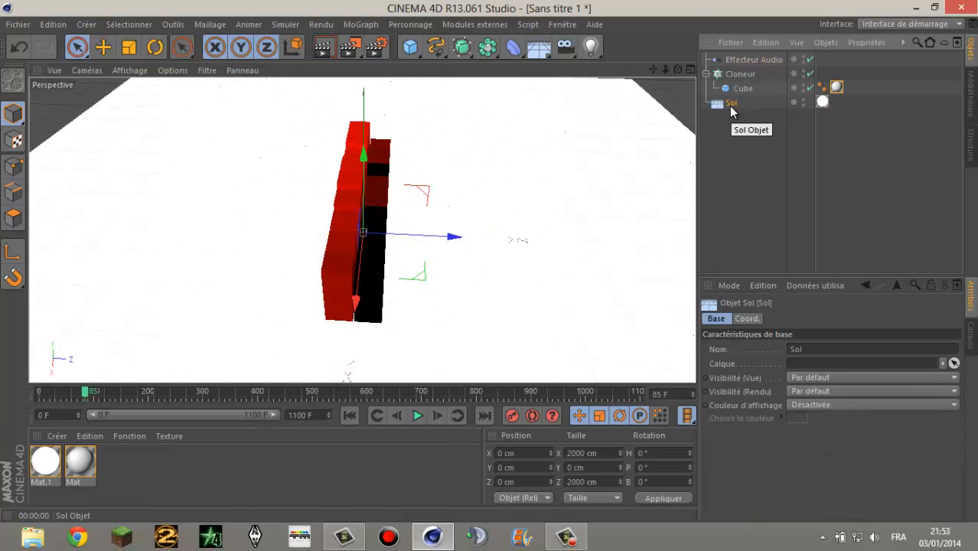
{"action": "key", "text": "ctrl+c"}
{"action": "key", "text": "ctrl+v"}
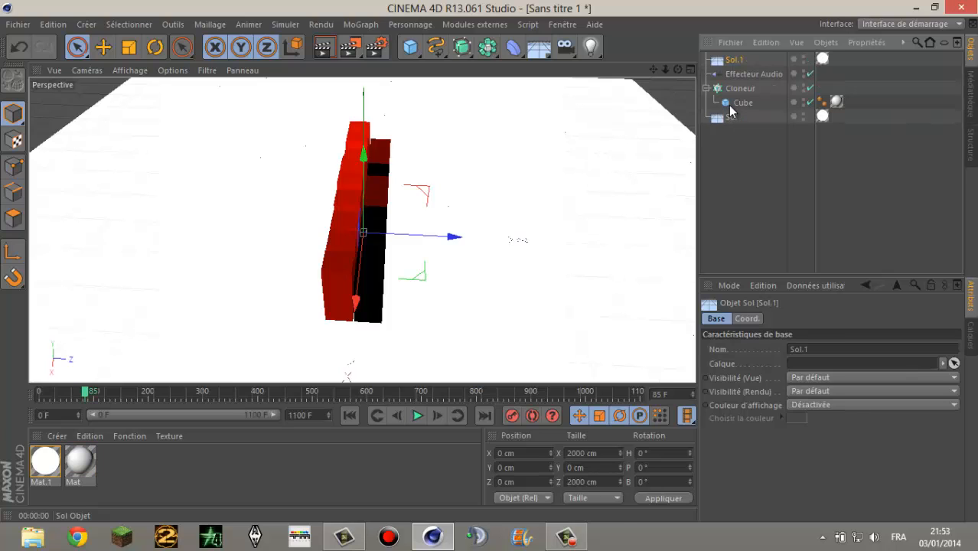
Step: Move the duplicated floor Sol.1 to about -559 cm in Z and rotate its pitch to about -84° to form a backdrop behind the cubes
{"action": "left_click_drag", "start_coordinate": [453, 236], "coordinate": [157, 228]}
{"action": "left_click", "coordinate": [155, 48]}
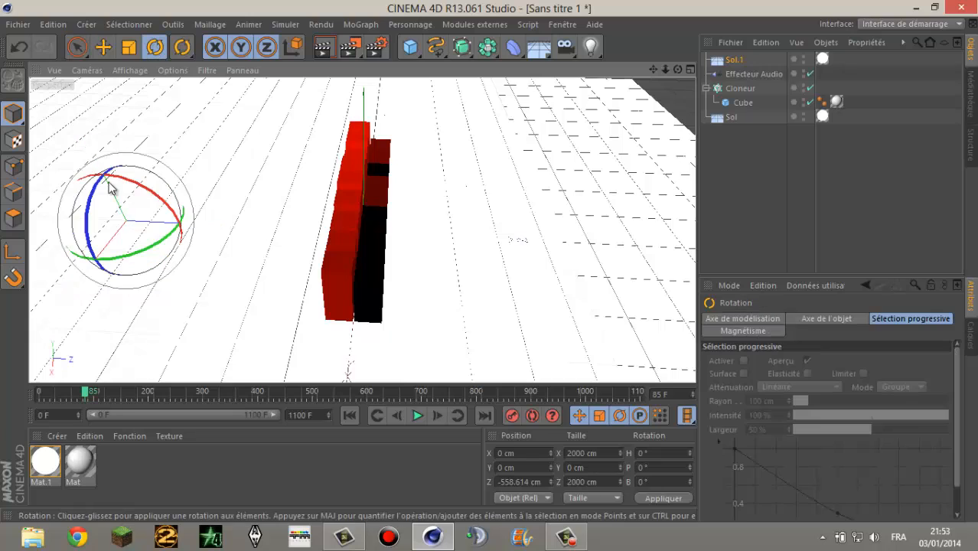
{"action": "left_click_drag", "start_coordinate": [120, 187], "coordinate": [159, 231]}
Step: Render the perspective view from the front to check the cubes against the white floor and backdrop
{"action": "left_click_drag", "start_coordinate": [678, 70], "coordinate": [488, 260]}
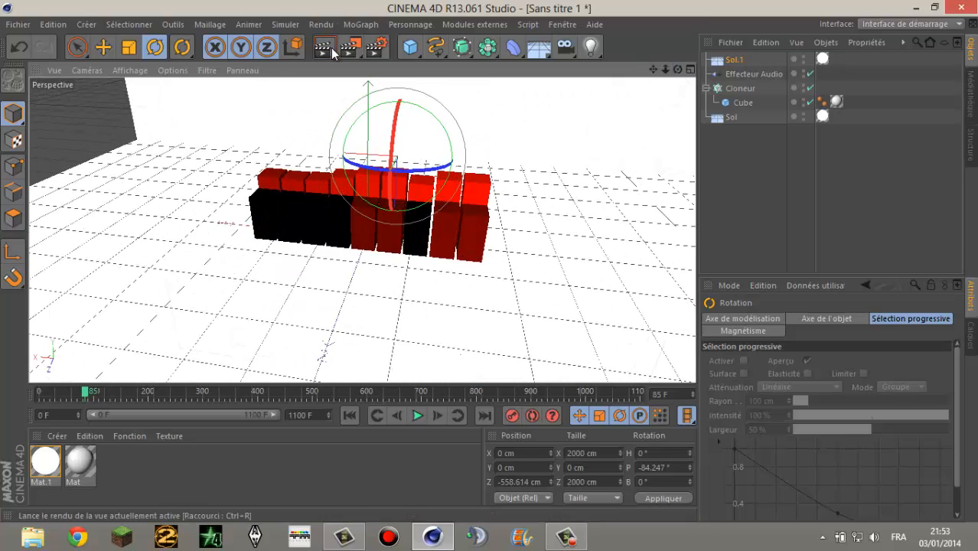
{"action": "left_click", "coordinate": [331, 48]}
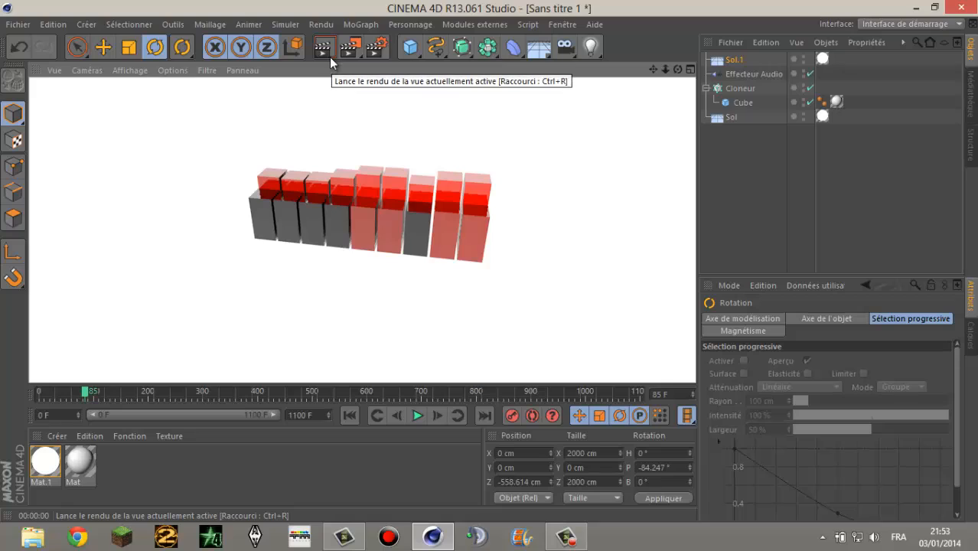
{"action": "left_click_drag", "start_coordinate": [678, 70], "coordinate": [490, 261]}
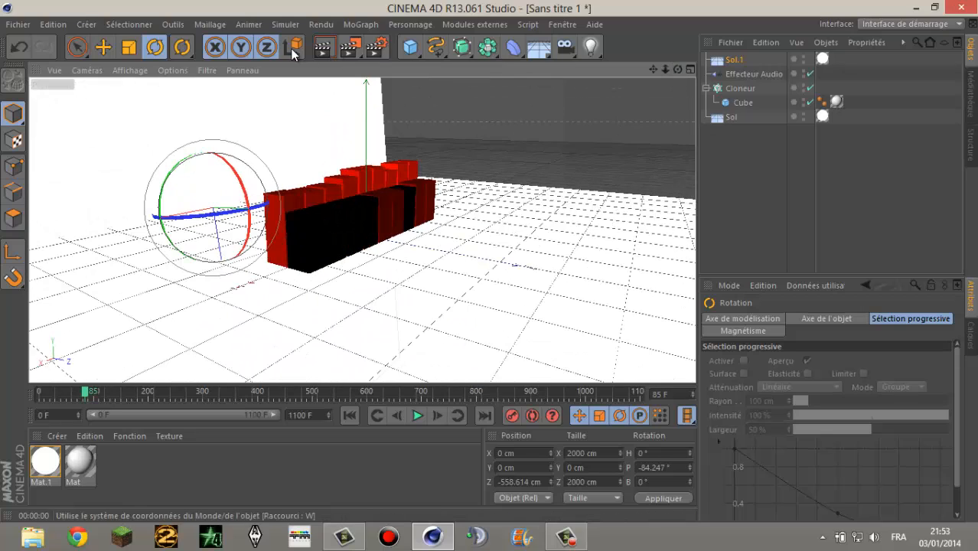
Step: Set the render output size to 1920 by 1080 pixels and the frame range to Toutes les images
{"action": "left_click", "coordinate": [376, 47]}
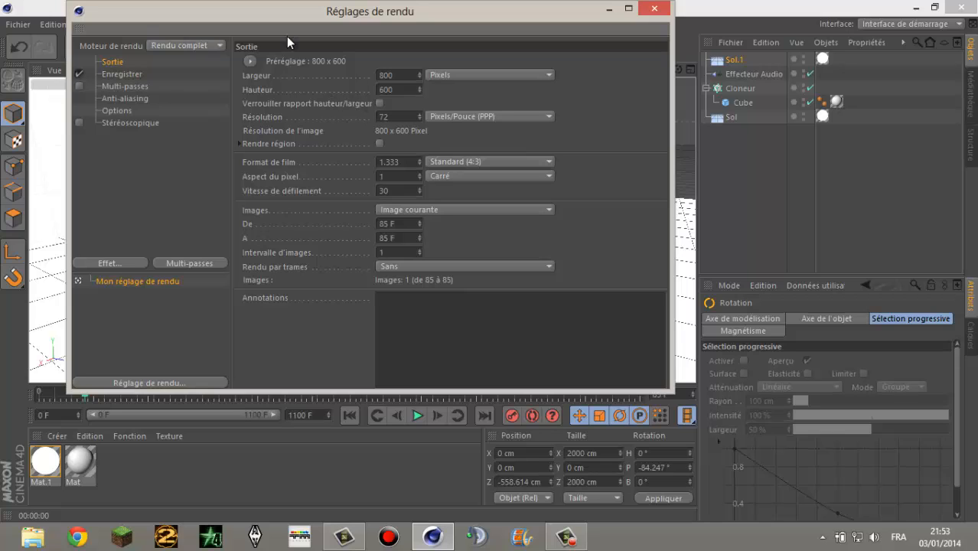
{"action": "left_click", "coordinate": [390, 74]}
{"action": "type", "text": "1920"}
{"action": "left_click", "coordinate": [398, 90]}
{"action": "type", "text": "1080"}
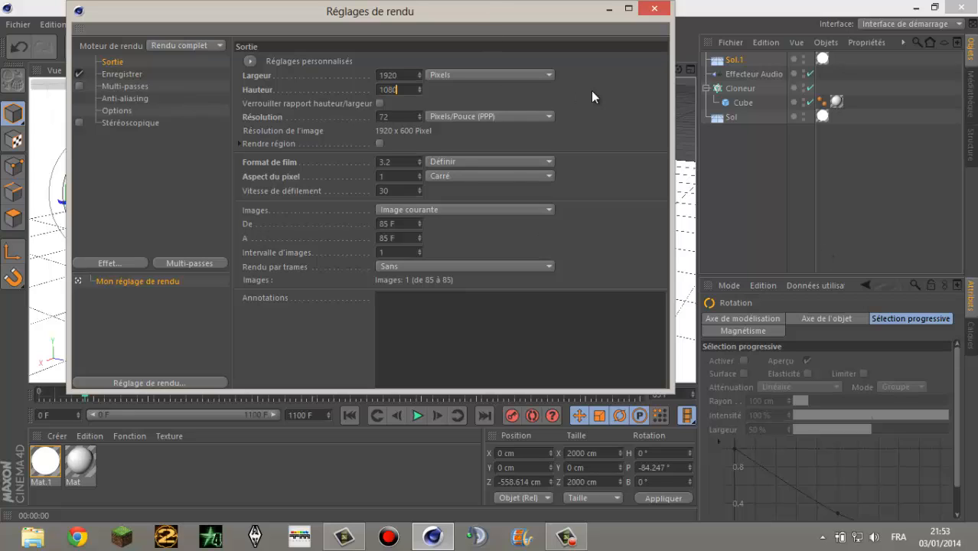
{"action": "left_click", "coordinate": [428, 210]}
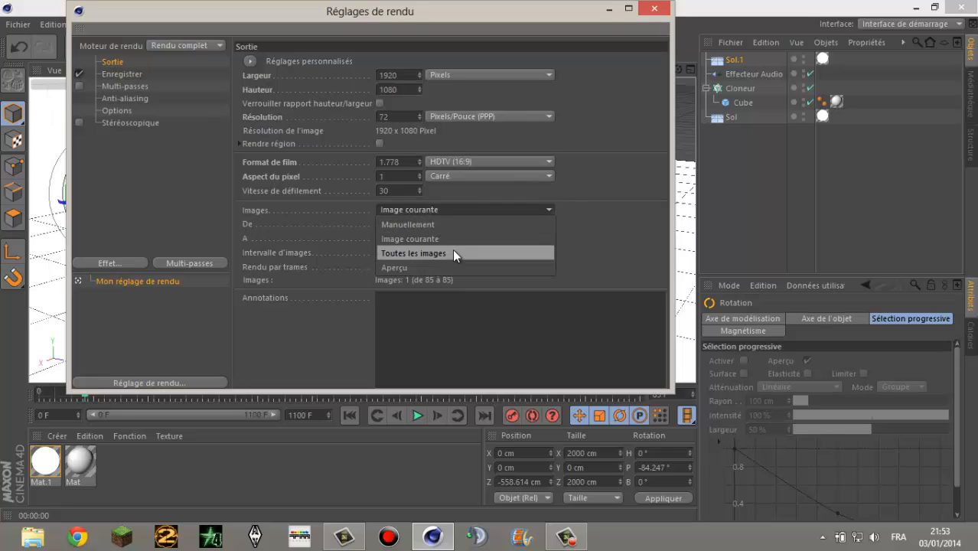
{"action": "left_click", "coordinate": [453, 252]}
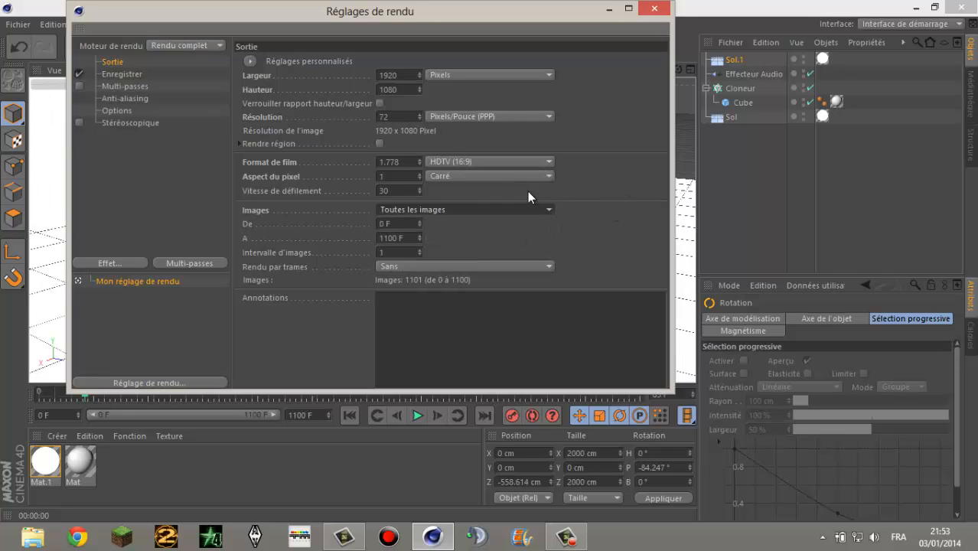
Step: Set the render save path to TUTO SON on the desktop (Bureau) and the file format to Film AVI
{"action": "left_click", "coordinate": [137, 74]}
{"action": "left_click", "coordinate": [652, 87]}
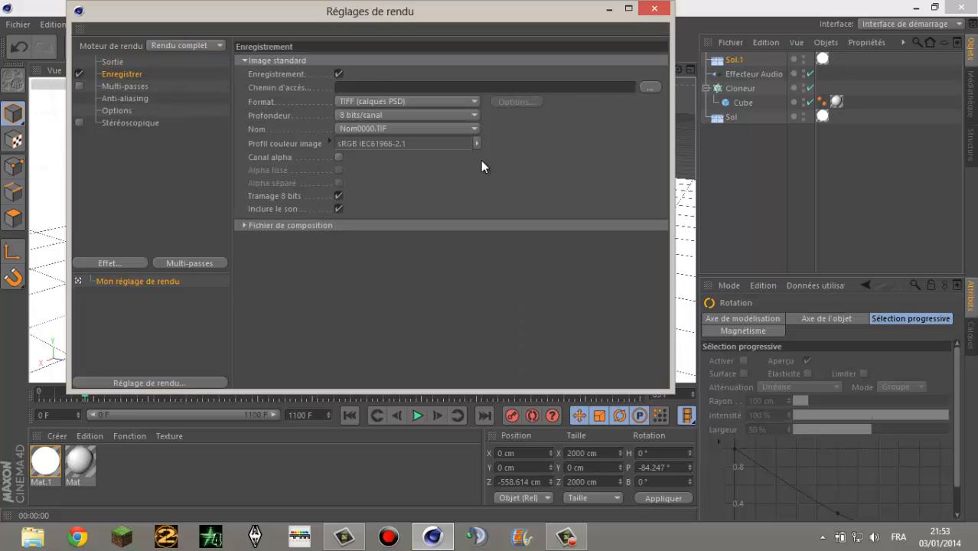
{"action": "left_click", "coordinate": [419, 343]}
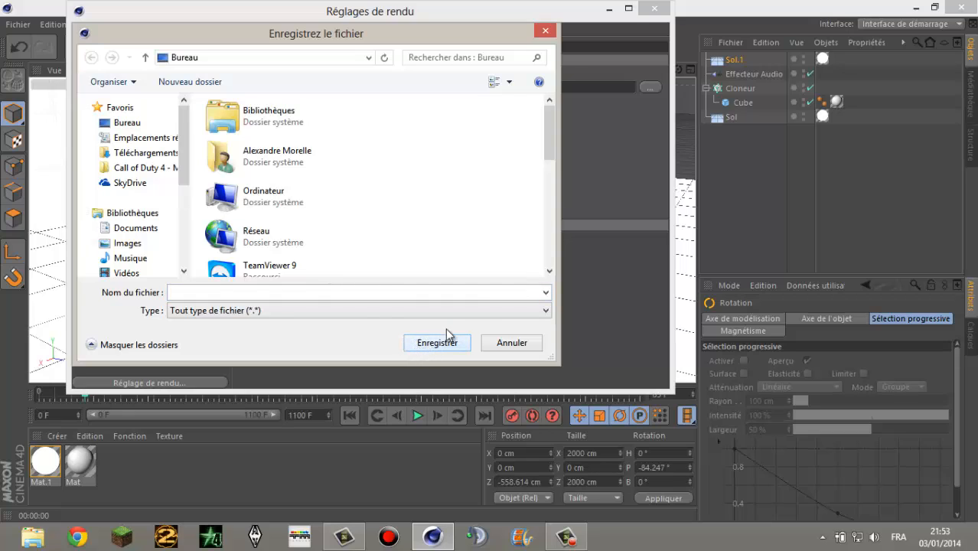
{"action": "left_click", "coordinate": [463, 293]}
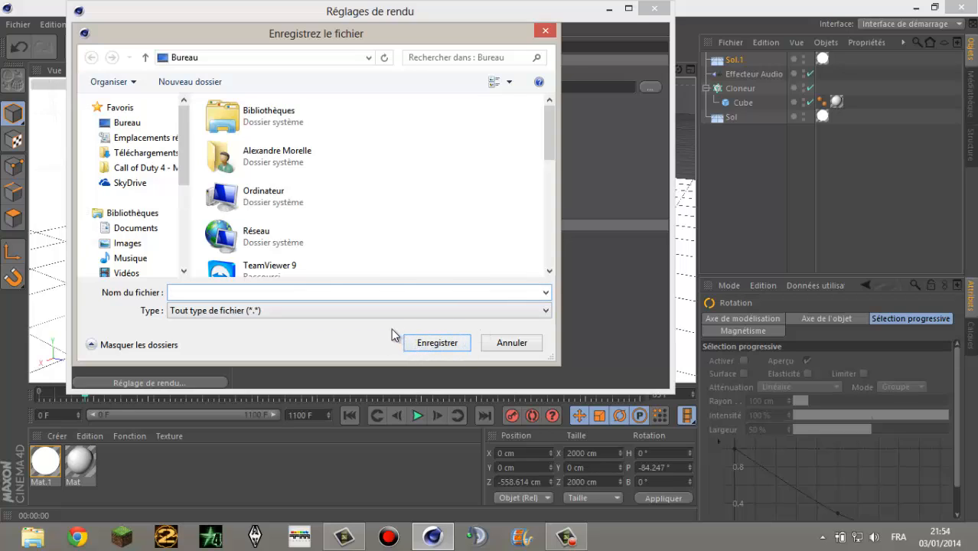
{"action": "type", "text": "TUTO SON"}
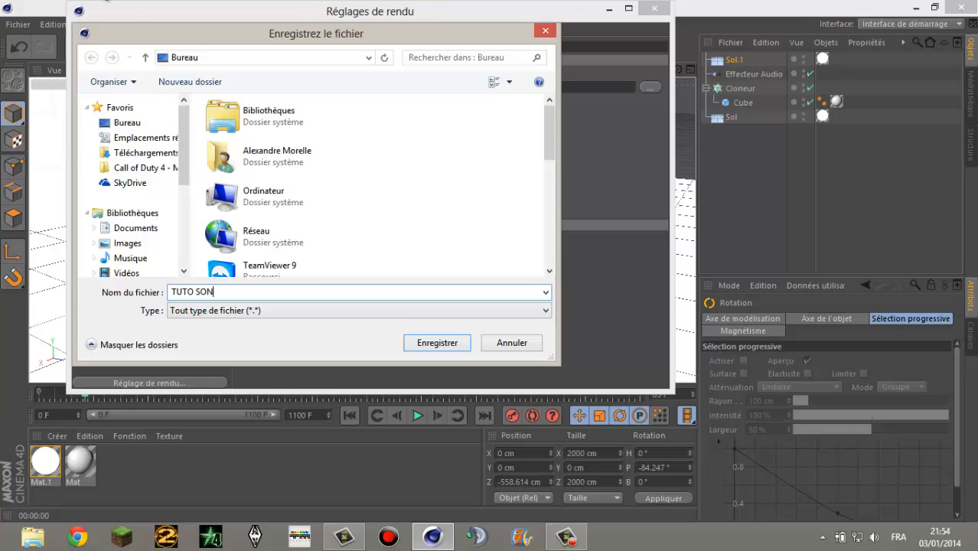
{"action": "left_click", "coordinate": [446, 344]}
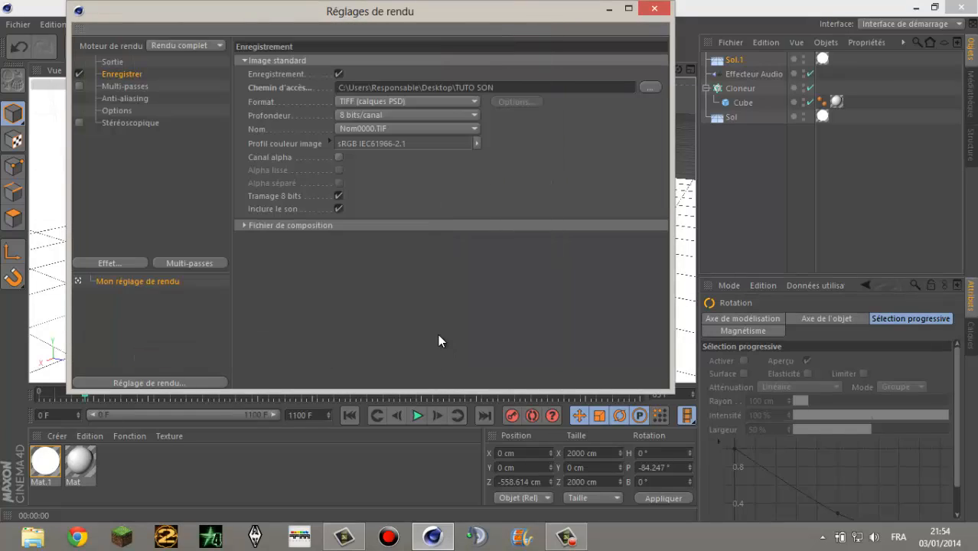
{"action": "left_click", "coordinate": [387, 99]}
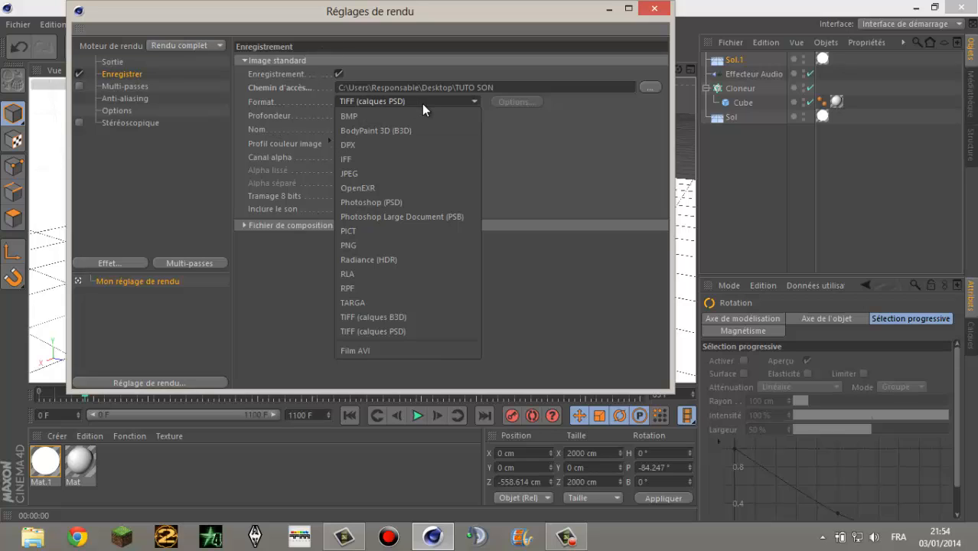
{"action": "left_click", "coordinate": [357, 352]}
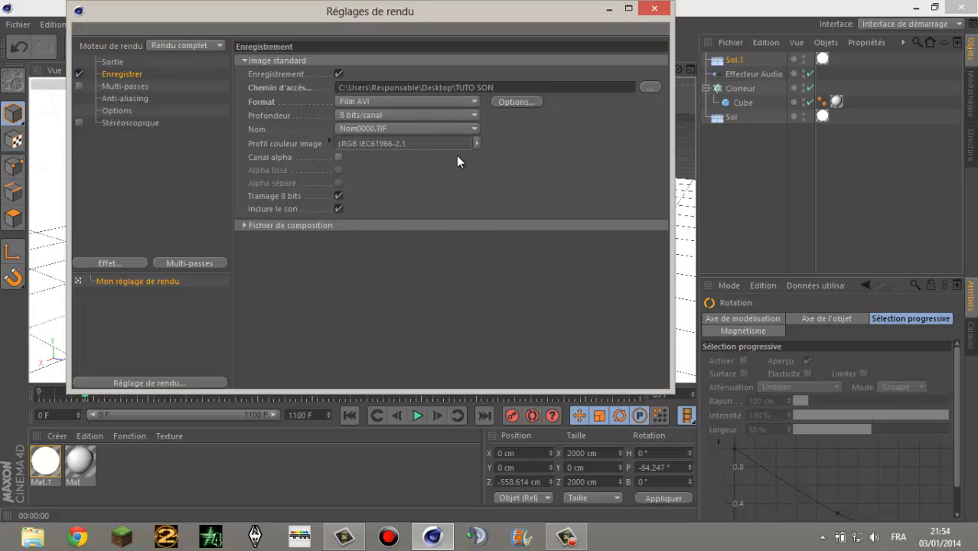
Step: Set the render's anti-aliasing to Au mieux with a minimum level of 2x2, and close the render settings
{"action": "left_click", "coordinate": [117, 86]}
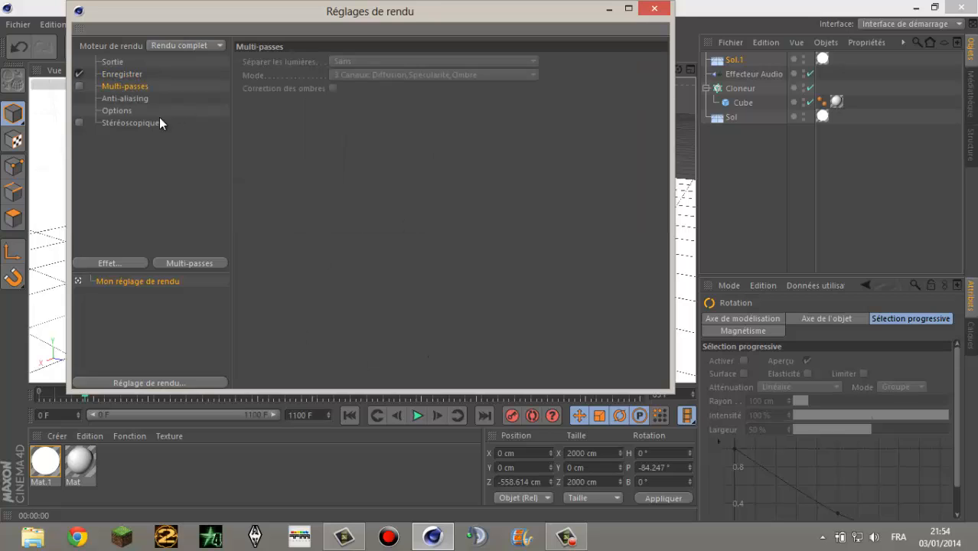
{"action": "left_click", "coordinate": [124, 98]}
{"action": "left_click", "coordinate": [366, 61]}
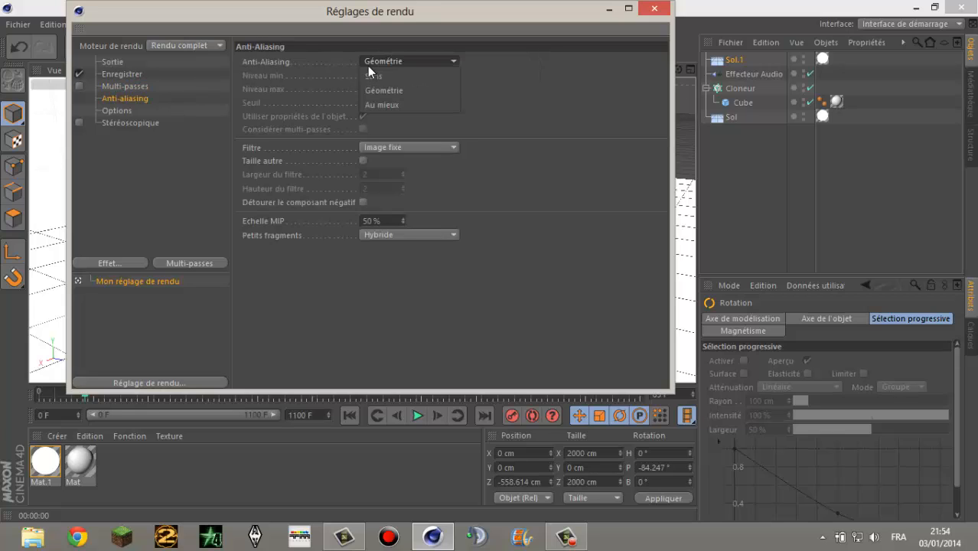
{"action": "left_click", "coordinate": [380, 96]}
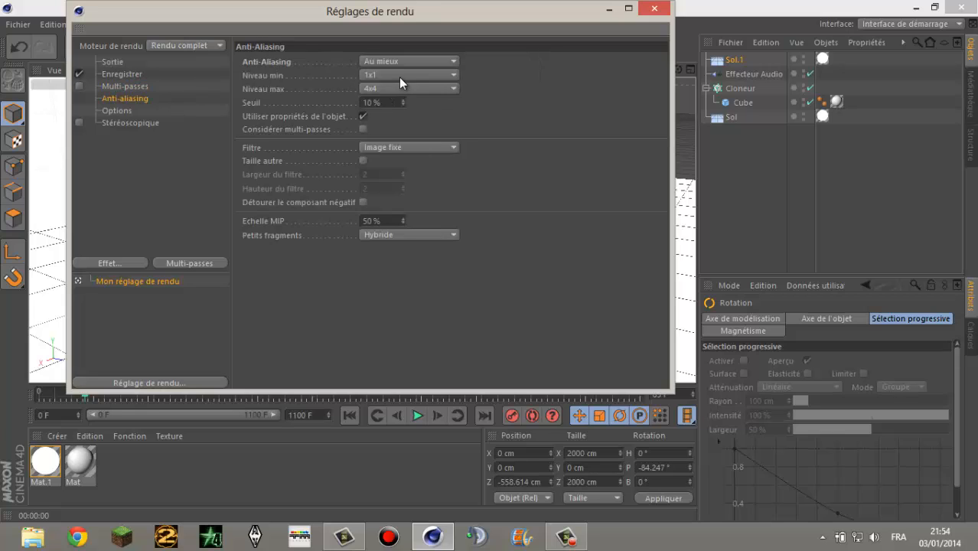
{"action": "left_click", "coordinate": [398, 76]}
{"action": "left_click", "coordinate": [392, 85]}
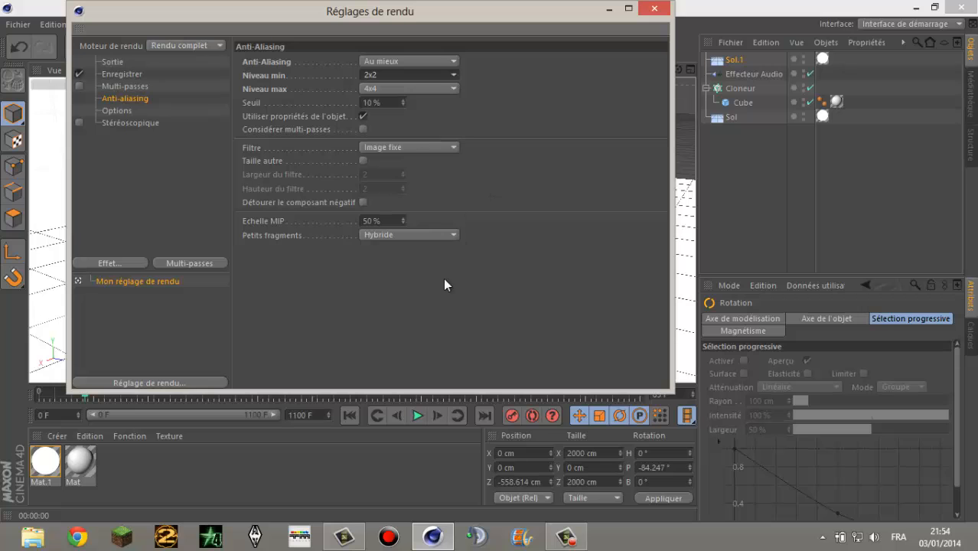
{"action": "left_click", "coordinate": [654, 8]}
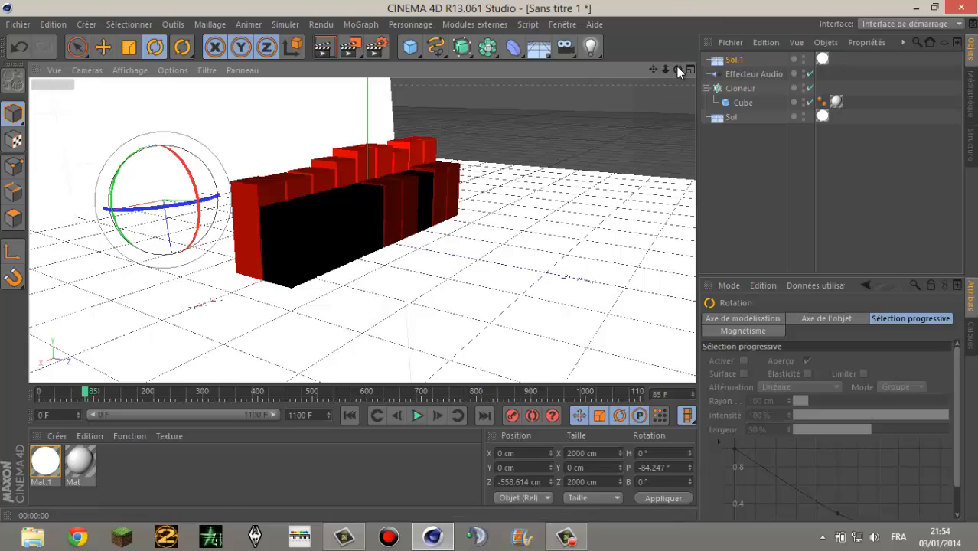
{"action": "left_click_drag", "start_coordinate": [677, 69], "coordinate": [489, 260]}
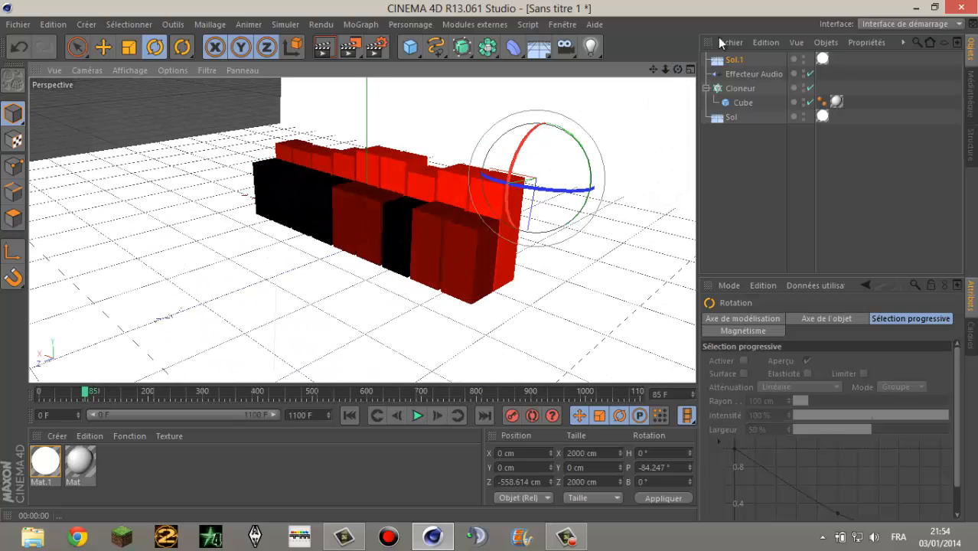